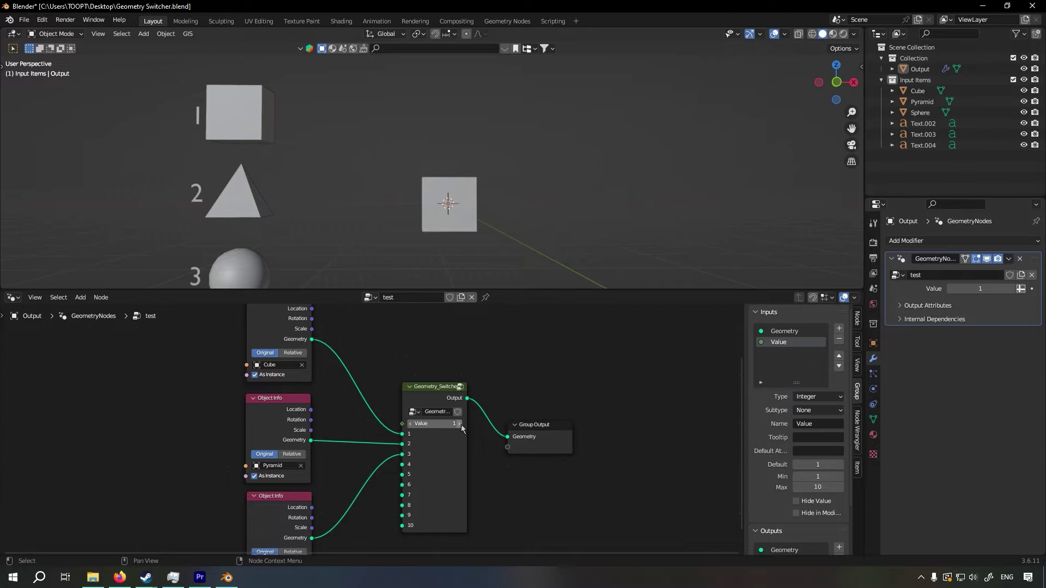
Cycle the Geometry_Switcher node's Value between 1 and 3 to examine how the output object switches
click(459, 424)
click(461, 424)
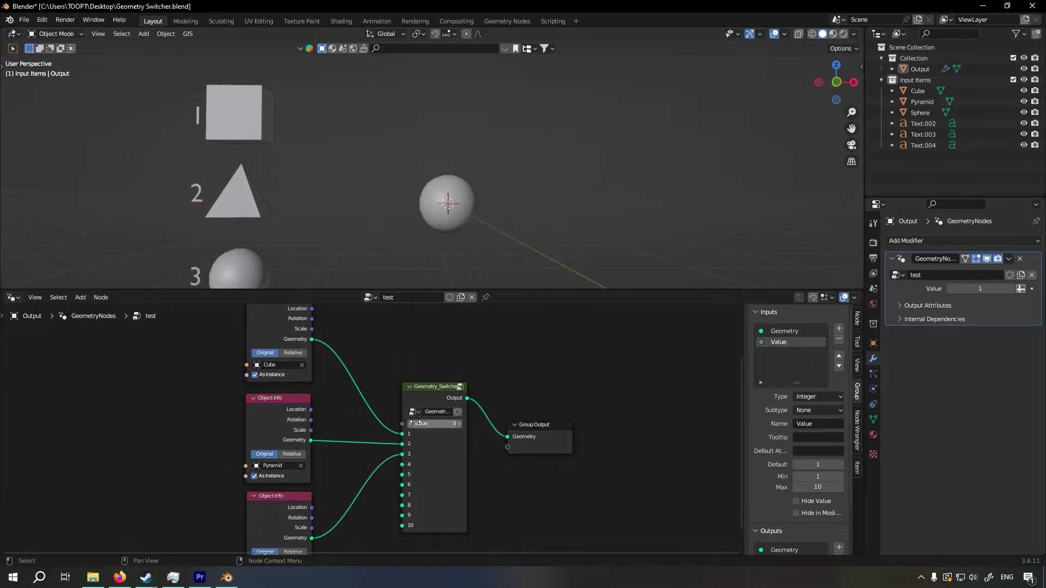
double_click(409, 424)
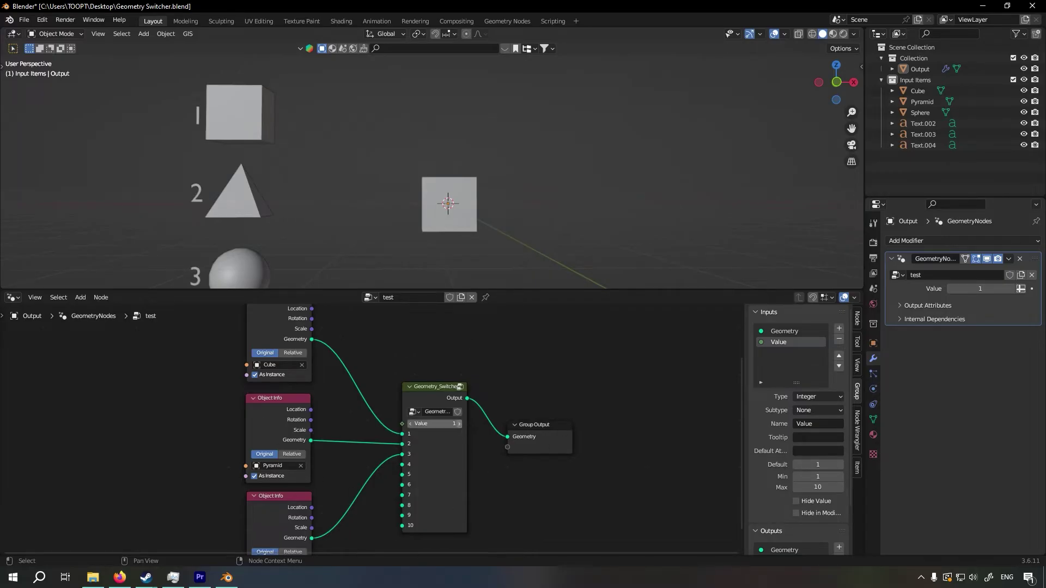
click(459, 423)
click(459, 424)
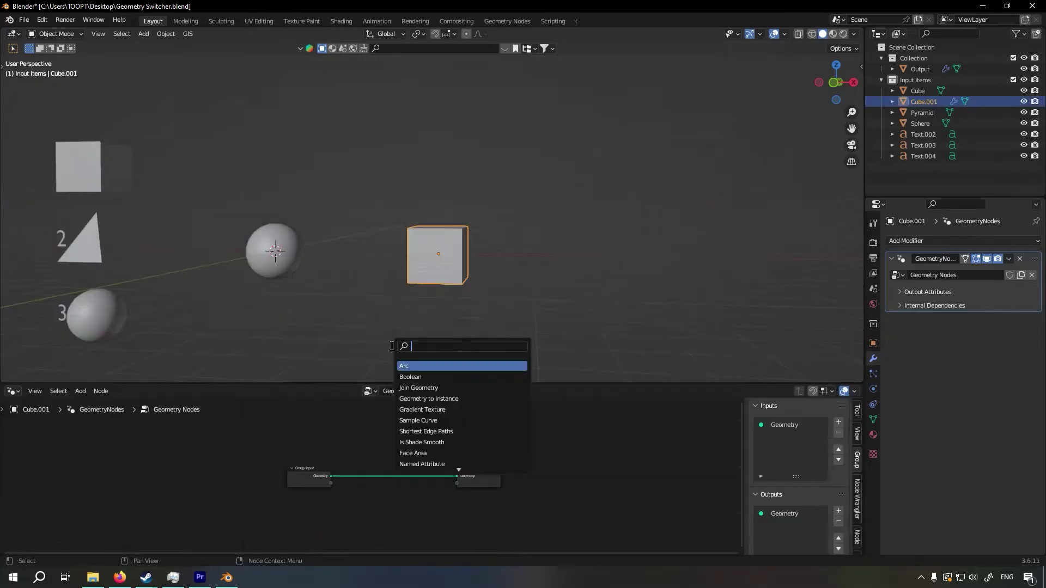
Add a Delete Geometry node between Group Input and Group Output in Cube.001's node tree
text(delete)
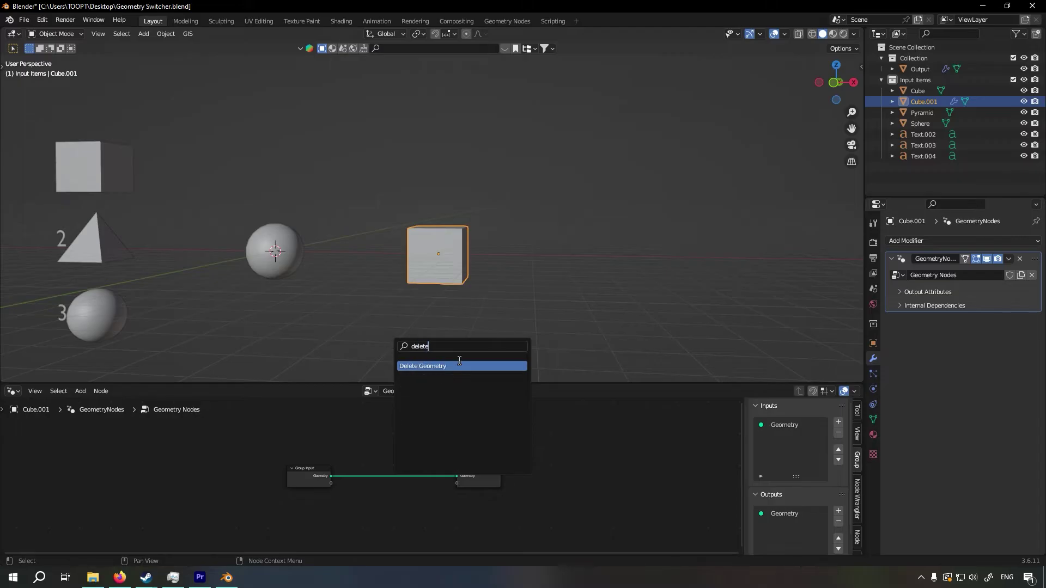
click(459, 364)
click(421, 438)
scroll(403, 437, up, 3)
middle_drag(384, 436, 423, 494)
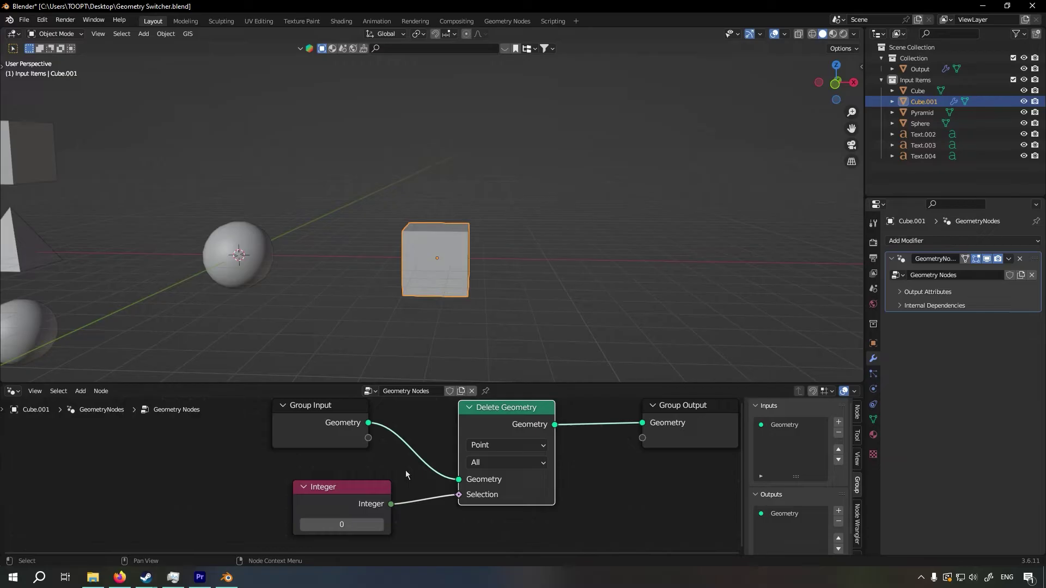
Test the Integer at 1 and 0 as the deletion selection, and set Delete Geometry's domain to Instance
click(380, 524)
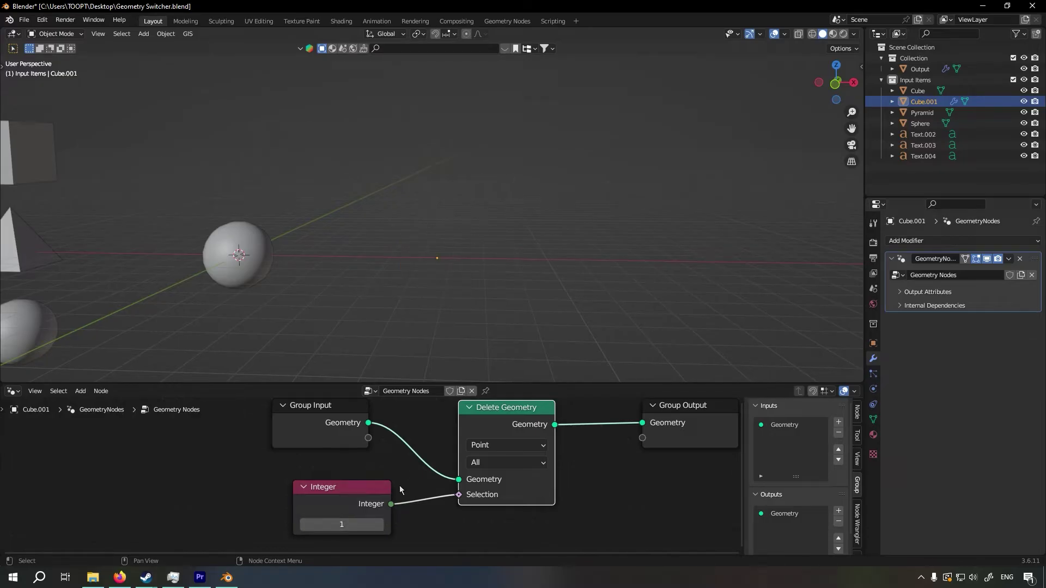
click(305, 526)
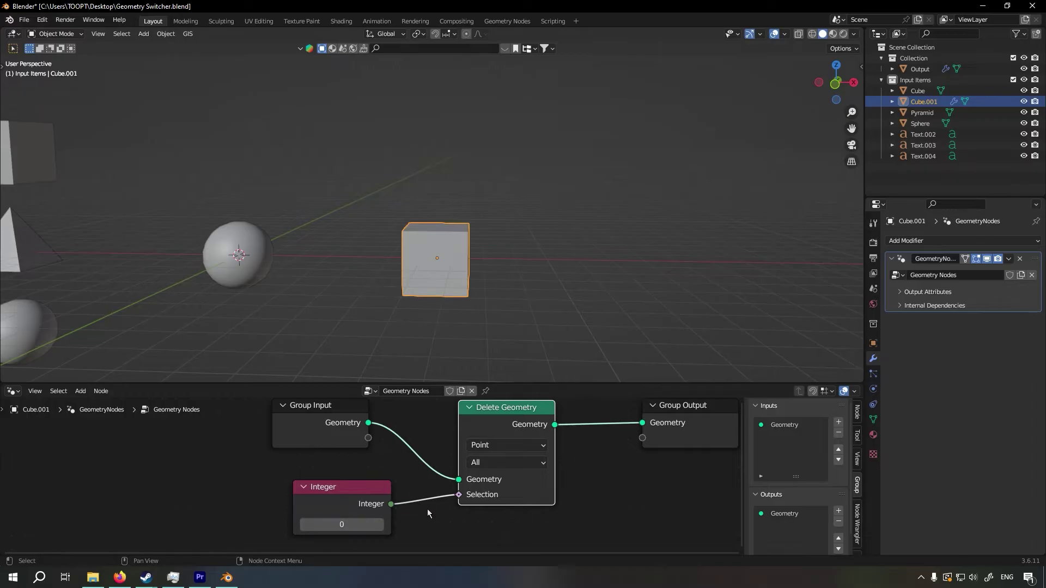
click(492, 446)
click(439, 519)
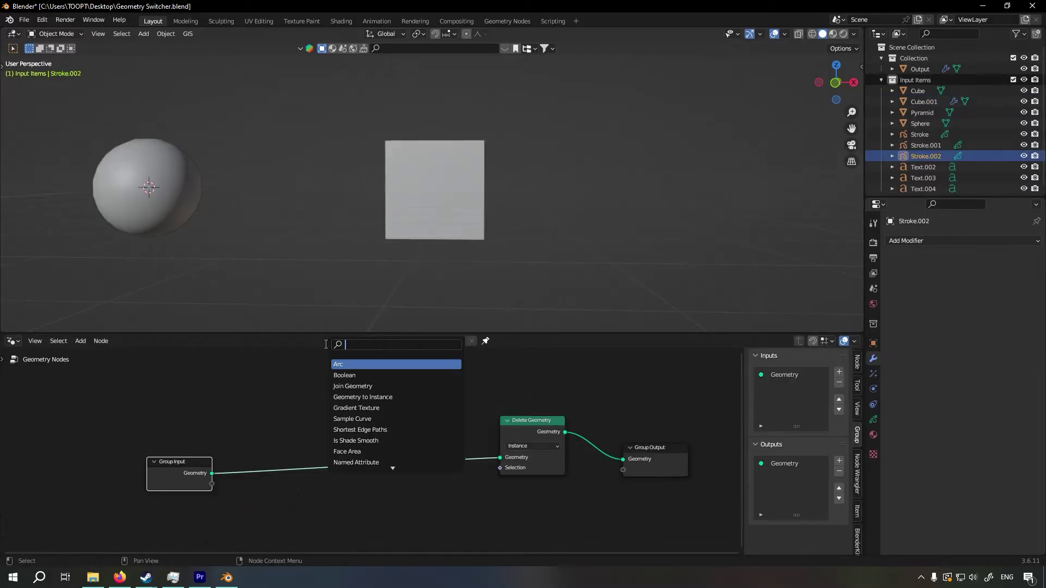
Add a Math node above Group Input, set it to Compare, and set its second Value to 1
text(ath)
click(354, 363)
click(329, 408)
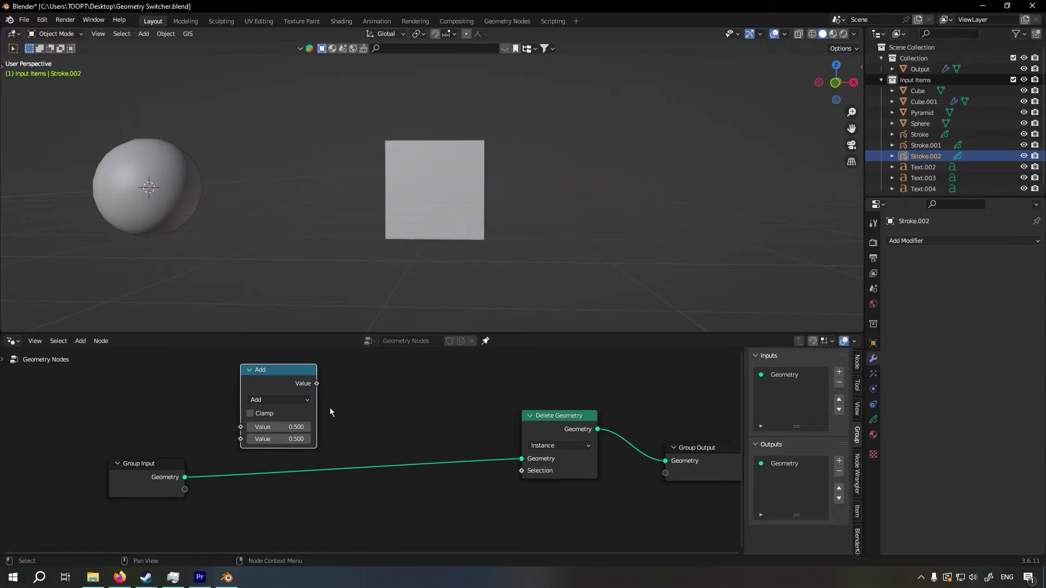
click(295, 399)
click(374, 493)
middle_drag(361, 450, 453, 452)
click(380, 442)
text(1)
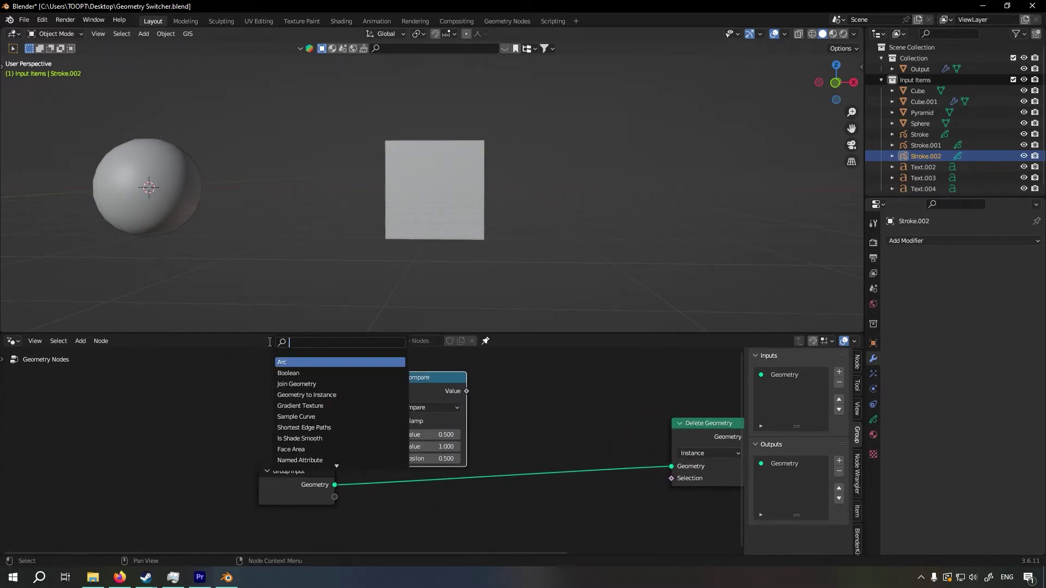
Add an Integer node linked to Compare's first Value and set Compare's Epsilon to 0
text(inte)
click(302, 362)
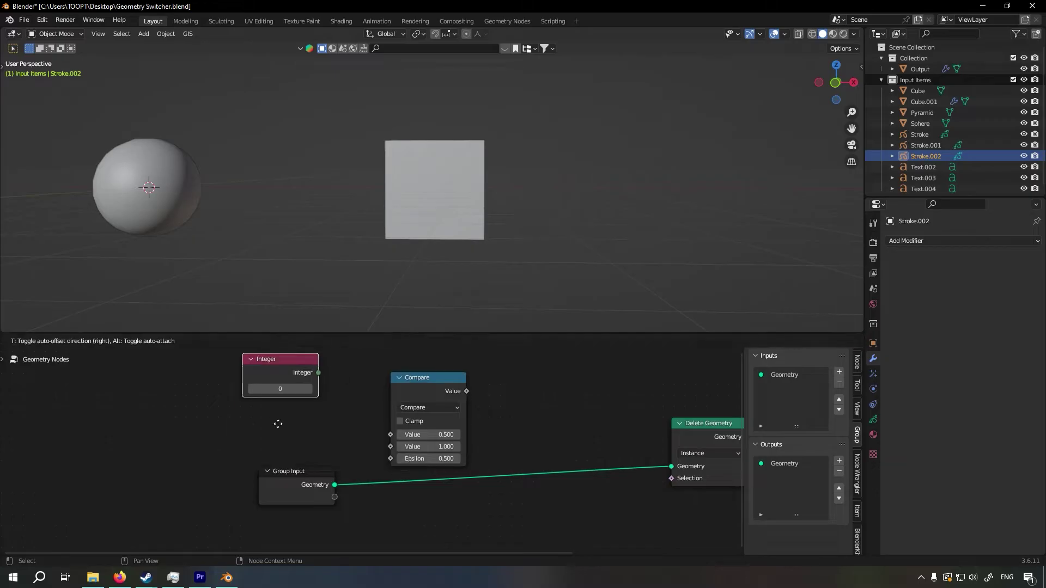
click(276, 462)
drag(391, 434, 391, 435)
scroll(525, 432, up, 1)
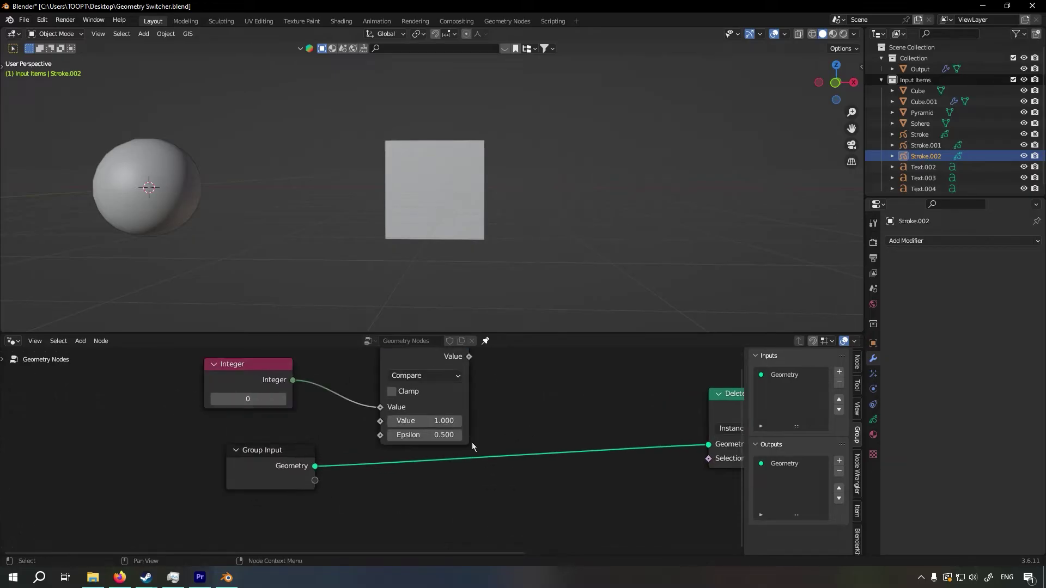
middle_drag(506, 414, 337, 455)
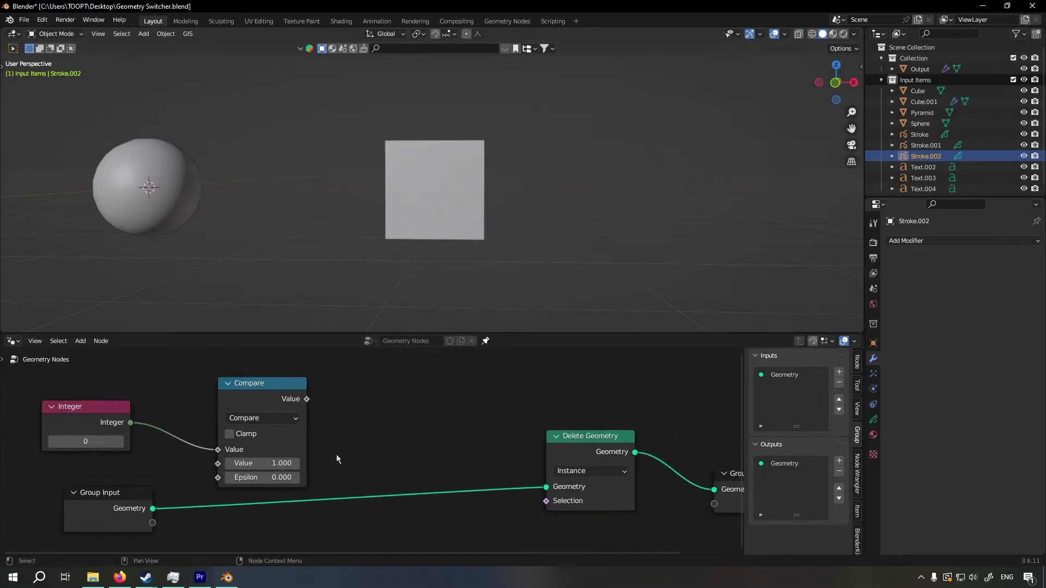
Connect the Compare node's Value output to Delete Geometry's Selection input
scroll(337, 453, down, 1)
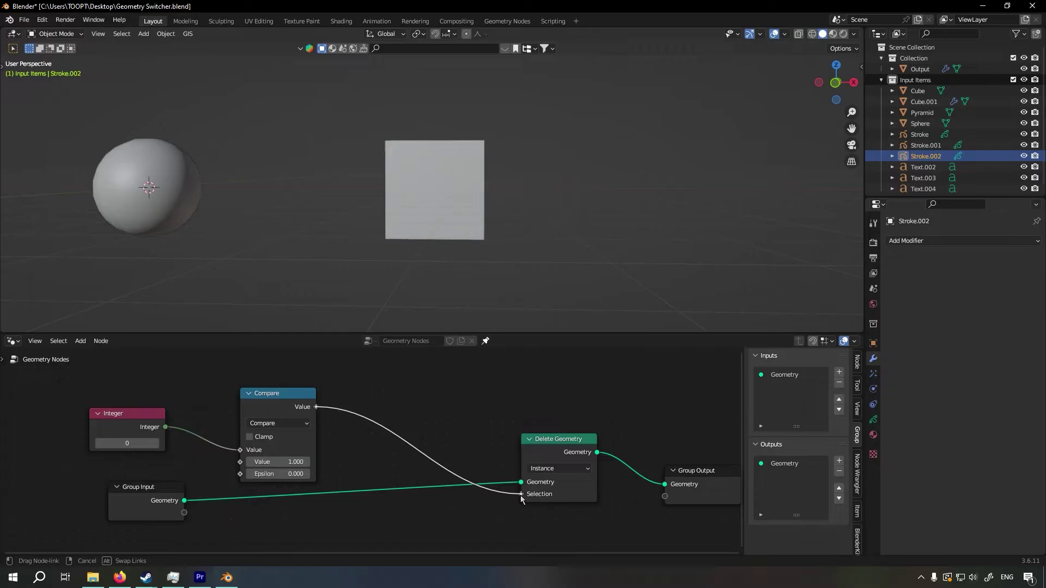
scroll(550, 452, up, 3)
middle_drag(400, 452, 441, 457)
scroll(551, 453, down, 1)
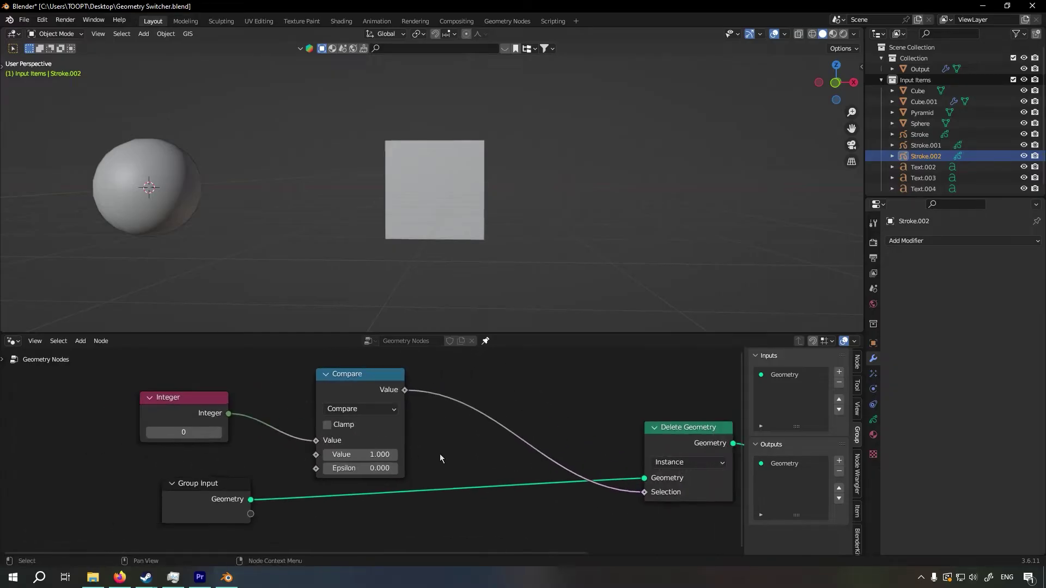
scroll(441, 458, down, 2)
middle_drag(351, 500, 359, 500)
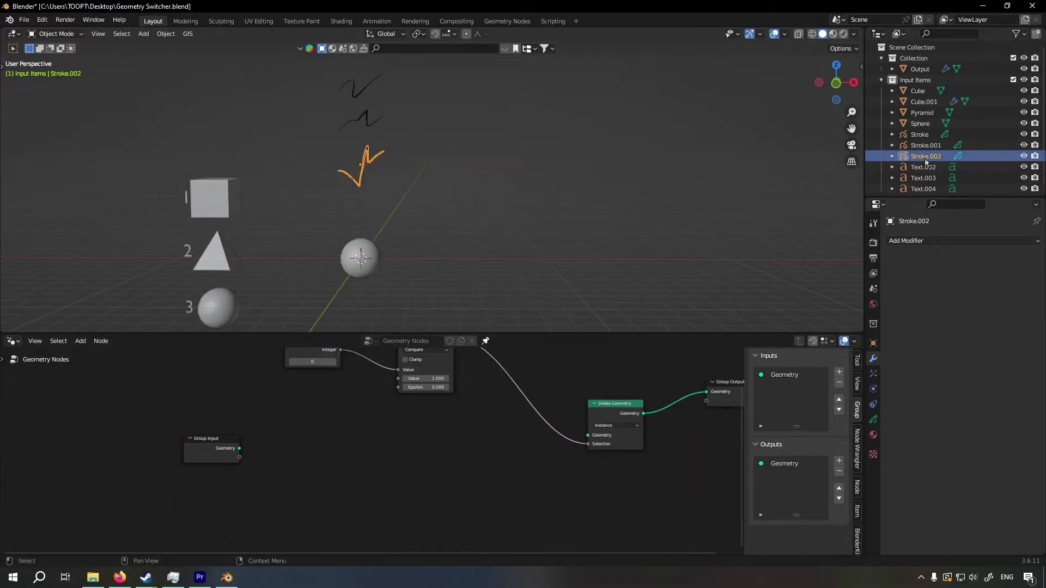
Bring Stroke.002 in as an Object Info node with As Instance enabled, and link its Geometry to Delete Geometry
mouse_move(926, 156)
mouse_down()
mouse_move(344, 448)
mouse_move(411, 466)
mouse_up()
scroll(439, 506, up, 2)
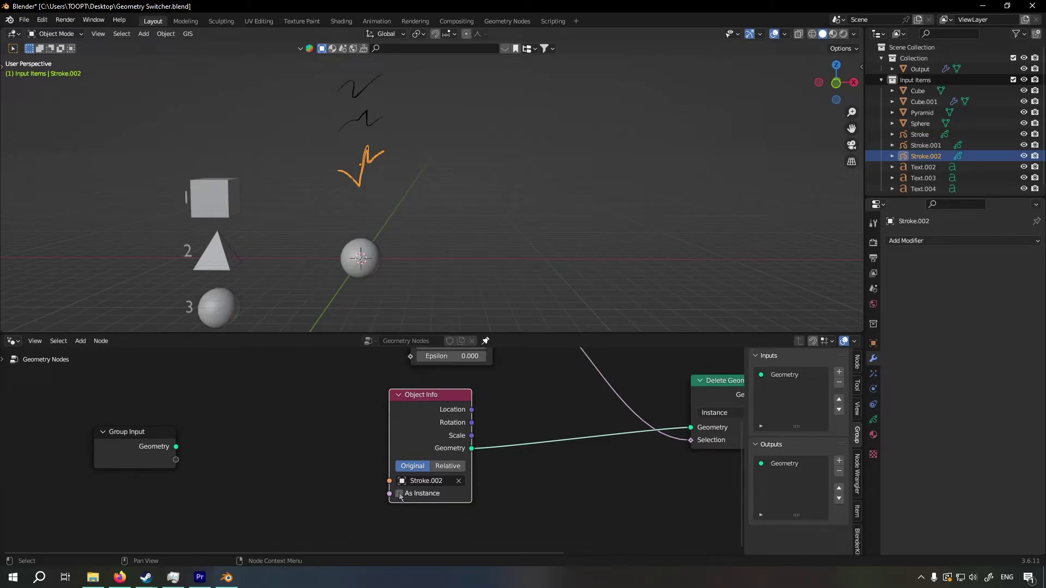
middle_drag(571, 212, 435, 226)
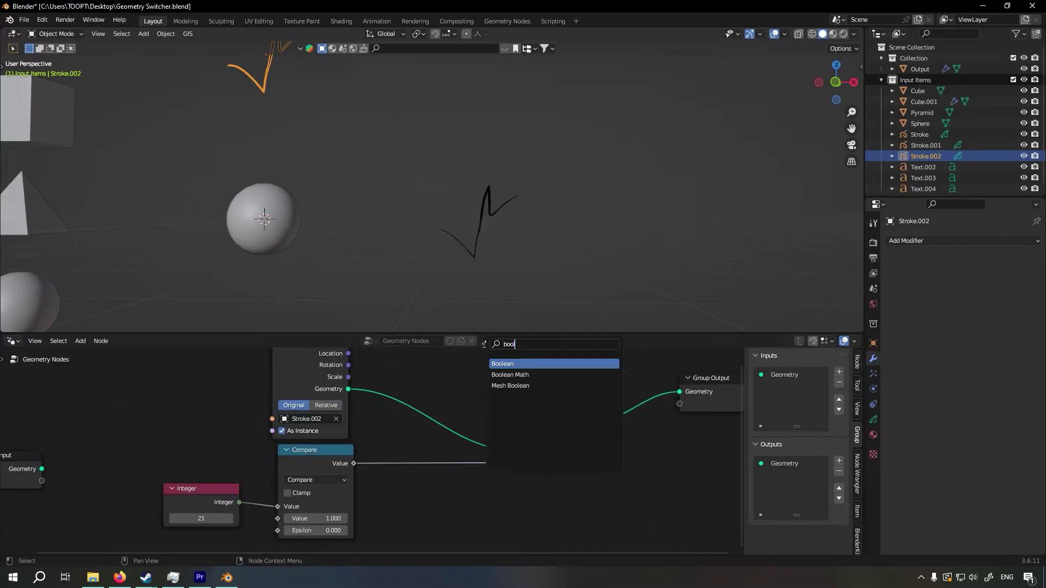
Add a Boolean Math node set to Not and insert it between Compare and Delete Geometry's Selection
text(d)
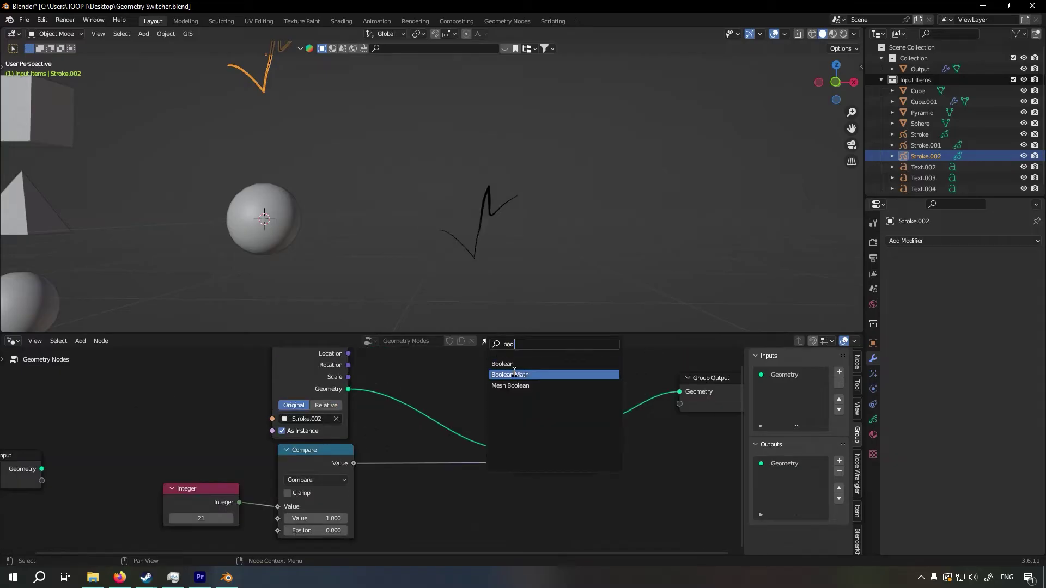
key(Return)
click(497, 431)
click(496, 418)
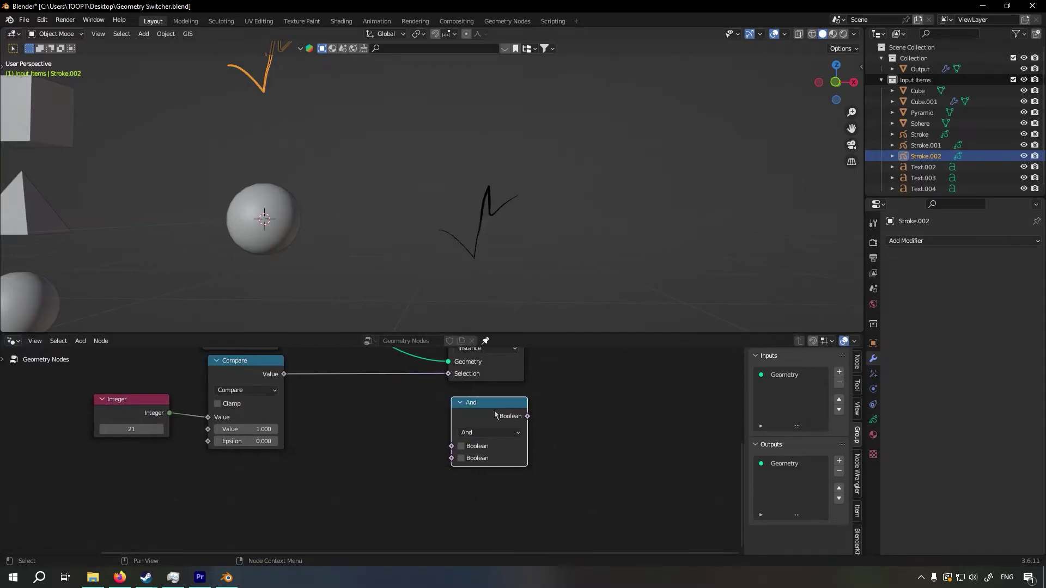
click(491, 433)
click(484, 435)
click(480, 433)
click(474, 396)
middle_drag(506, 415, 561, 465)
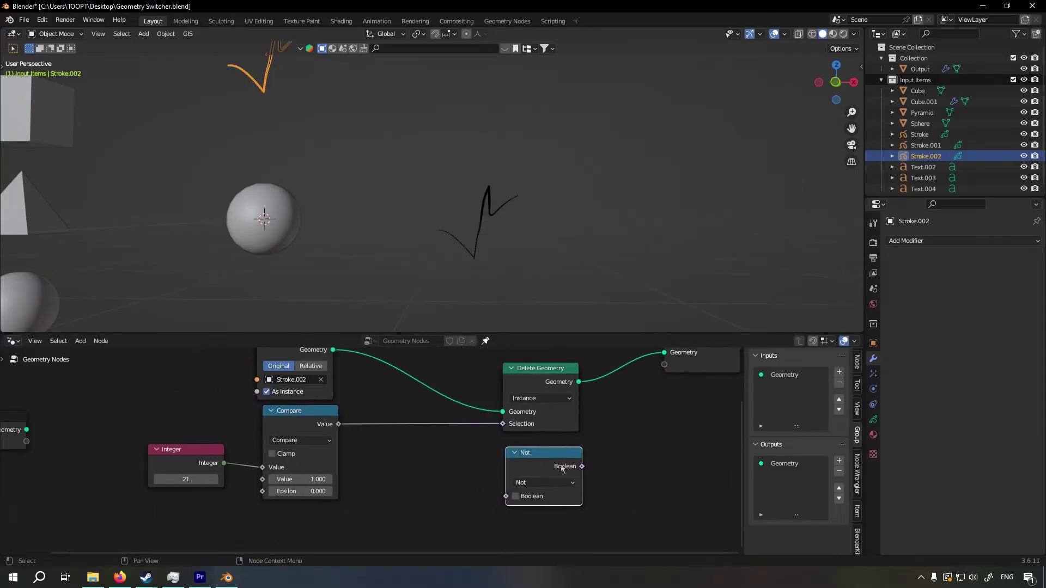
mouse_move(561, 466)
mouse_down()
mouse_move(426, 432)
mouse_move(433, 424)
mouse_up()
middle_drag(401, 449, 497, 448)
Test the stroke's switching with the Integer at 1 and at another value, and delete the Integer node
click(282, 478)
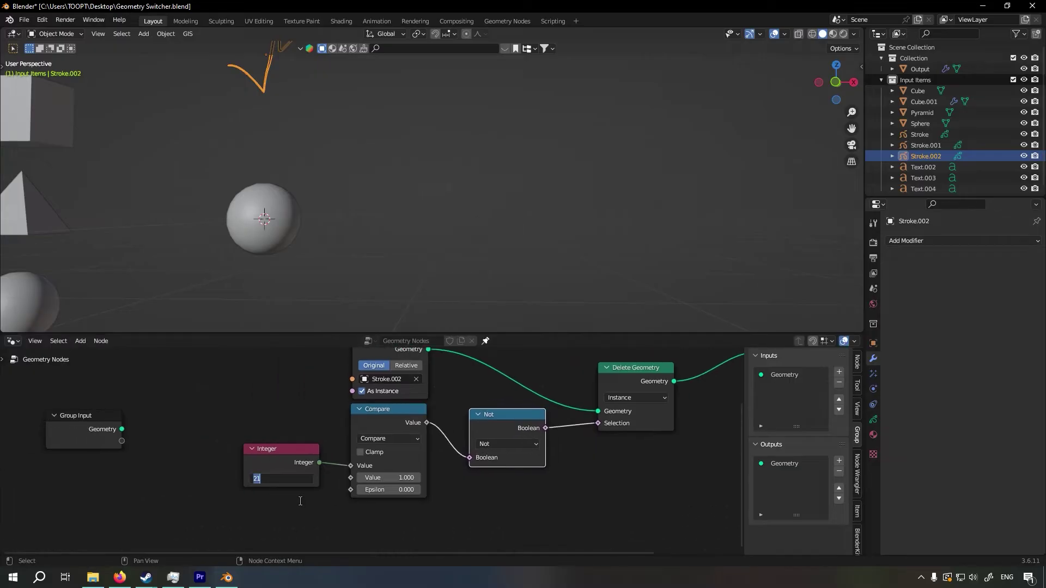
scroll(525, 260, down, 3)
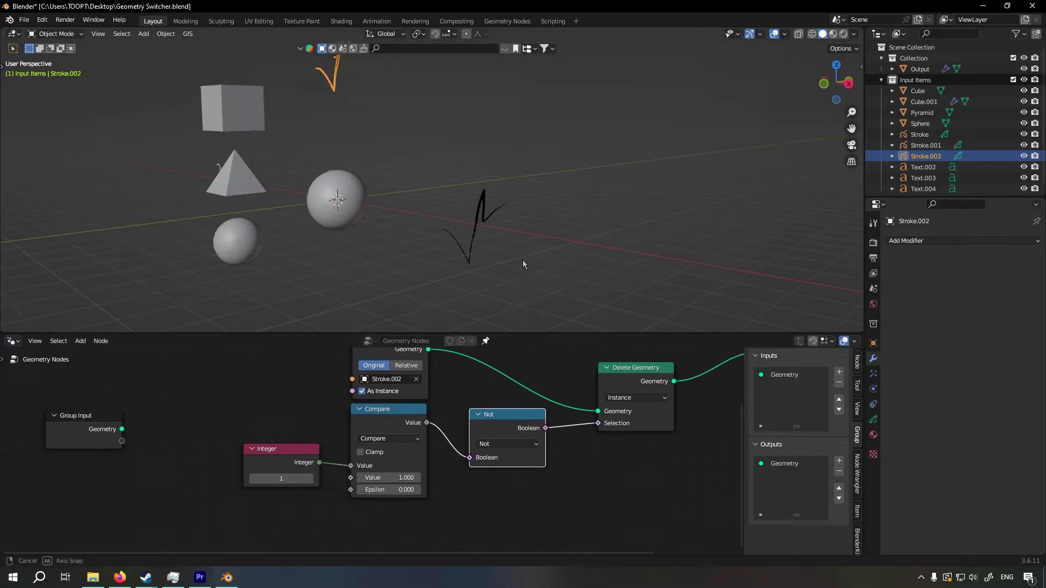
scroll(525, 261, up, 3)
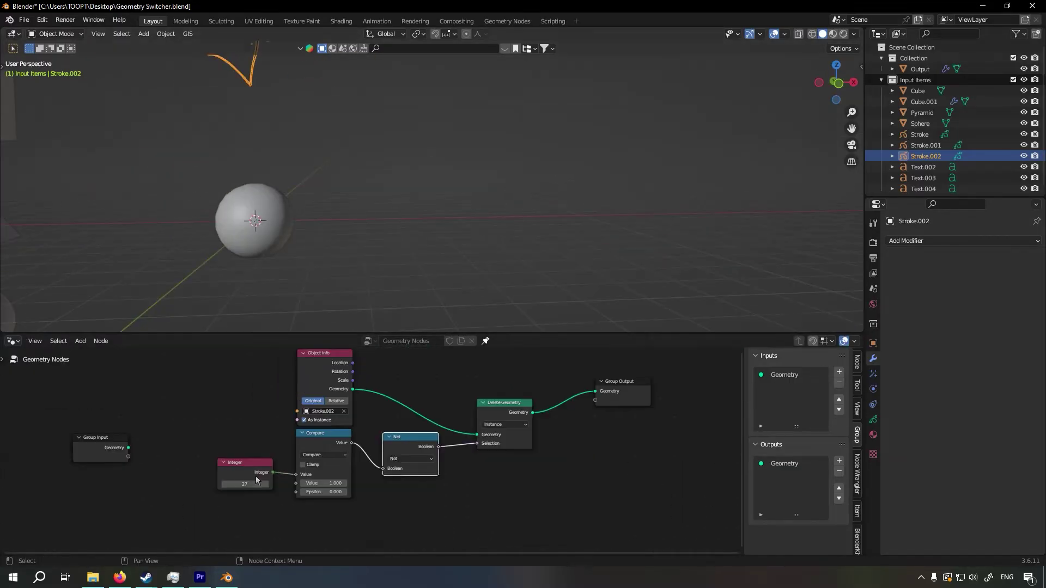
click(256, 479)
key(x)
middle_drag(416, 470, 396, 495)
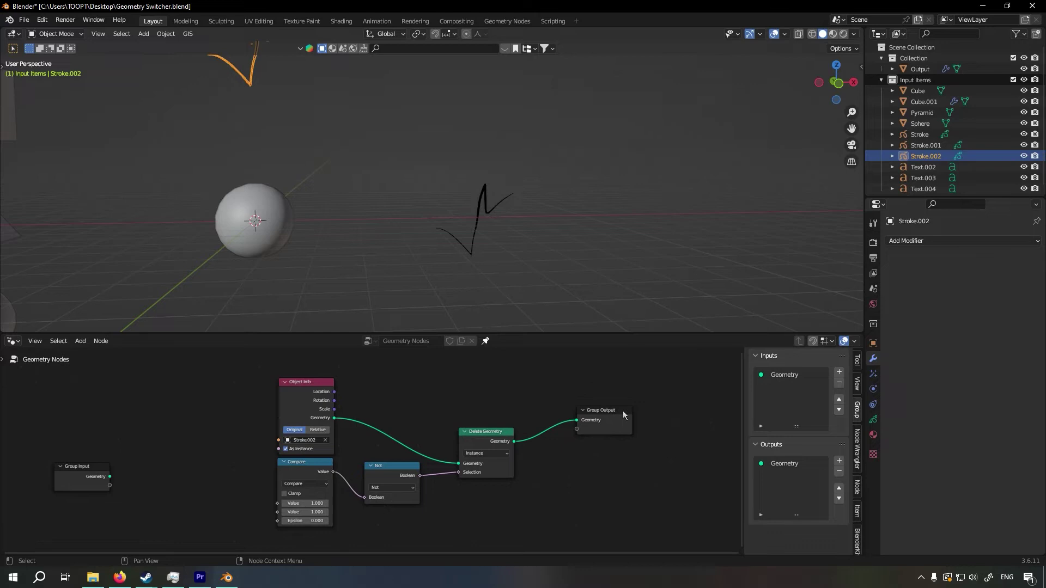
Move Group Output and Object Info away from the other nodes and cut the link from Object Info to Delete Geometry
drag(624, 415, 637, 438)
drag(315, 381, 213, 380)
ctrl+right_drag(326, 422, 322, 444)
middle_drag(408, 465, 424, 433)
scroll(450, 430, up, 3)
Reposition the Compare, Not and Delete Geometry nodes together and cut the link to Group Output
drag(269, 362, 566, 507)
drag(530, 412, 527, 402)
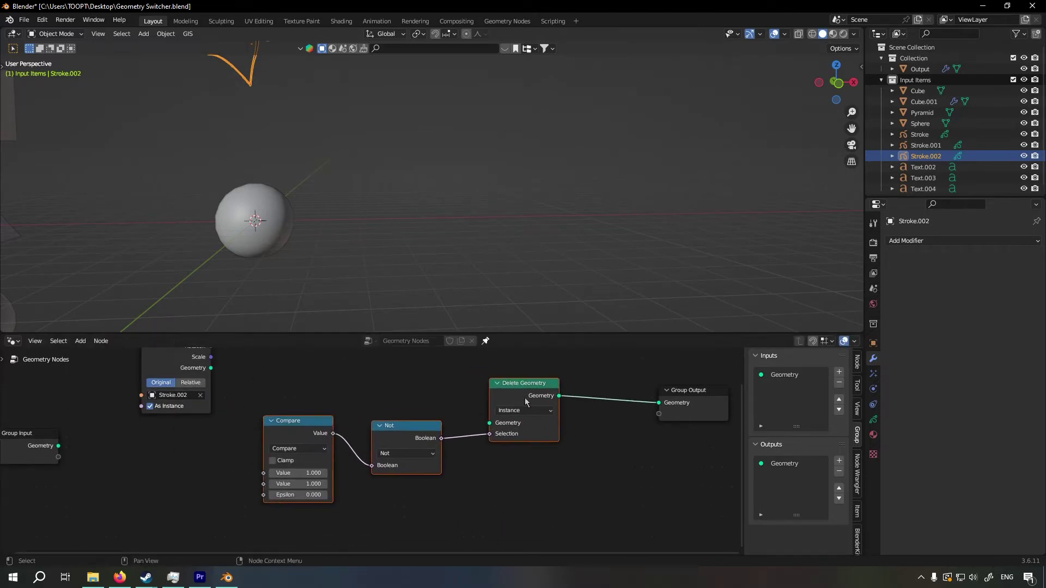
ctrl+right_drag(604, 419, 605, 466)
Enclose the Compare, Not and Delete Geometry nodes in a frame
drag(231, 409, 546, 519)
key(ctrl+j)
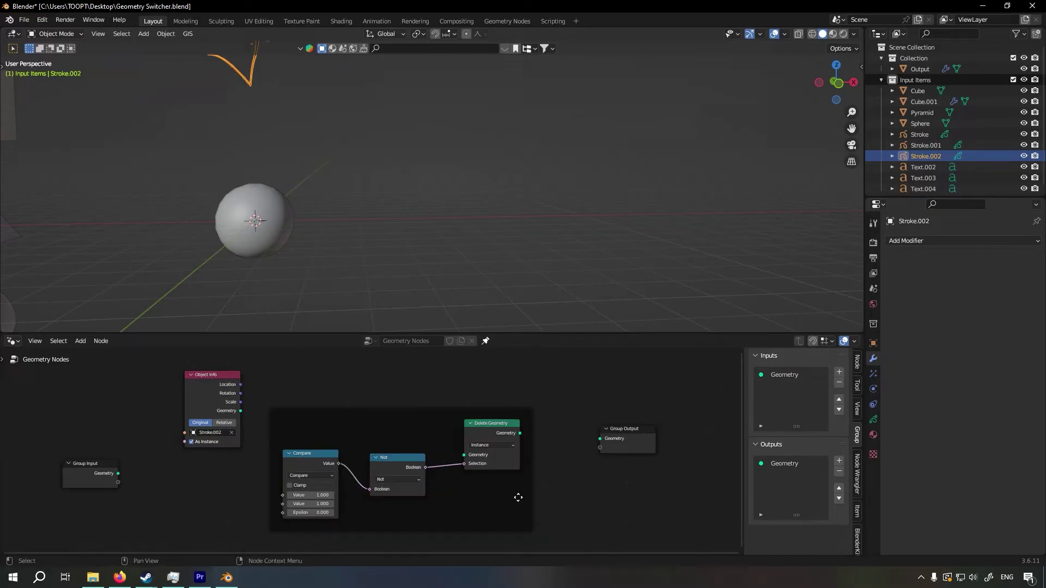
middle_drag(518, 497, 528, 474)
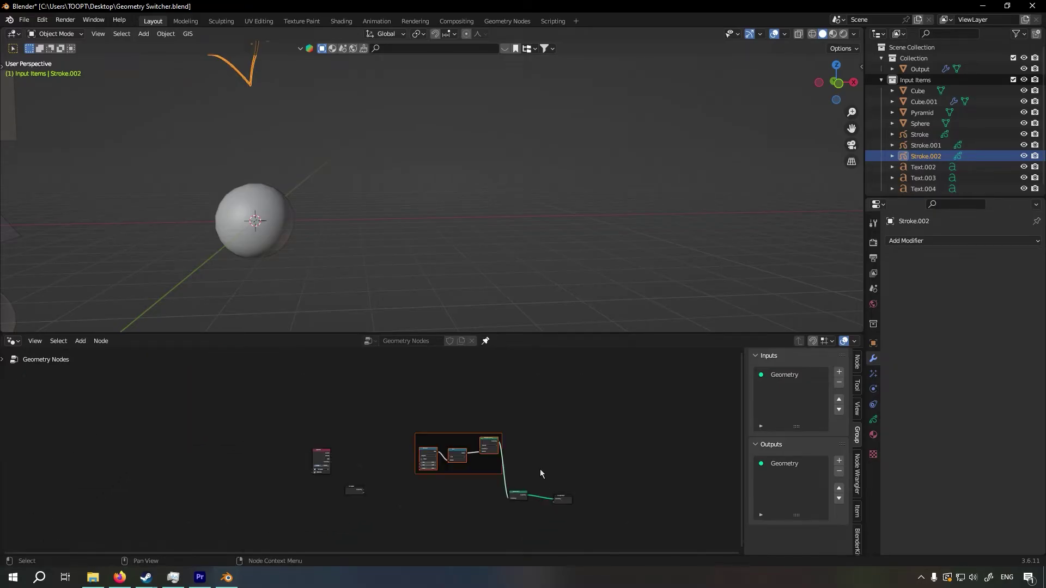
Move the node frame up, and duplicate it below with the copy's second Compare Value set to 2
key(g)
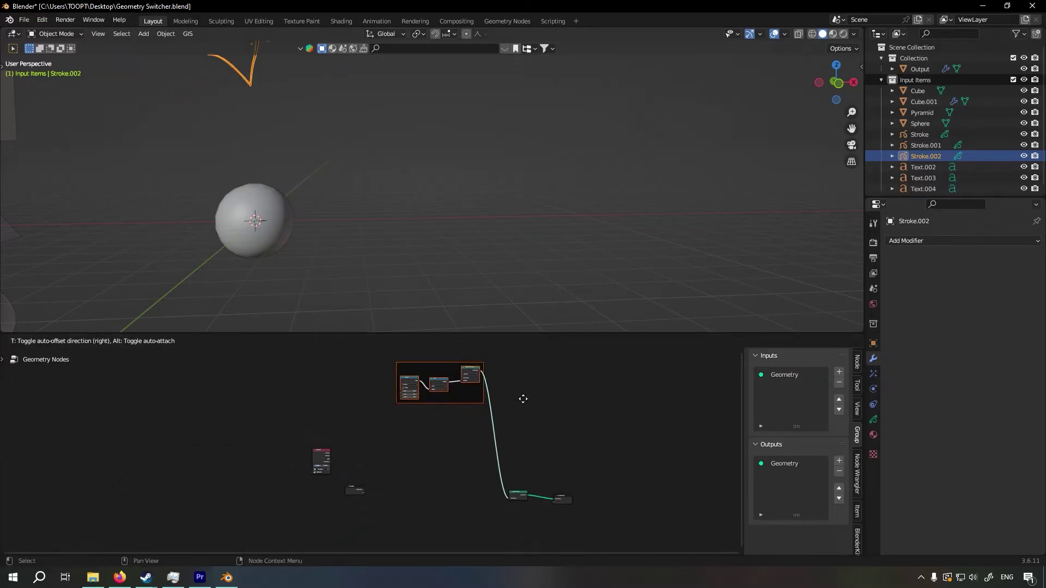
scroll(534, 417, down, 1)
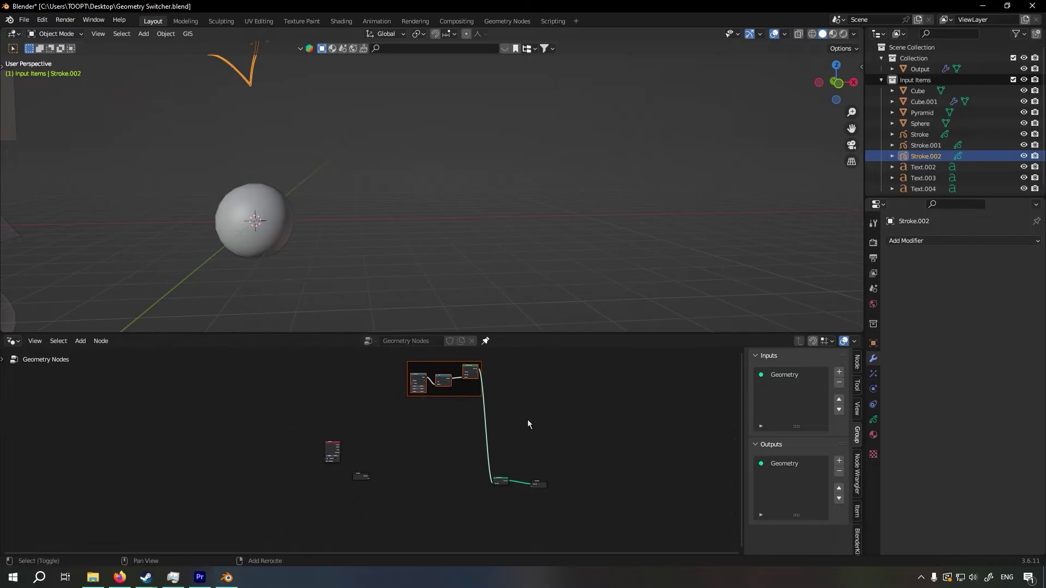
click(525, 455)
scroll(450, 440, up, 6)
middle_drag(294, 515, 286, 518)
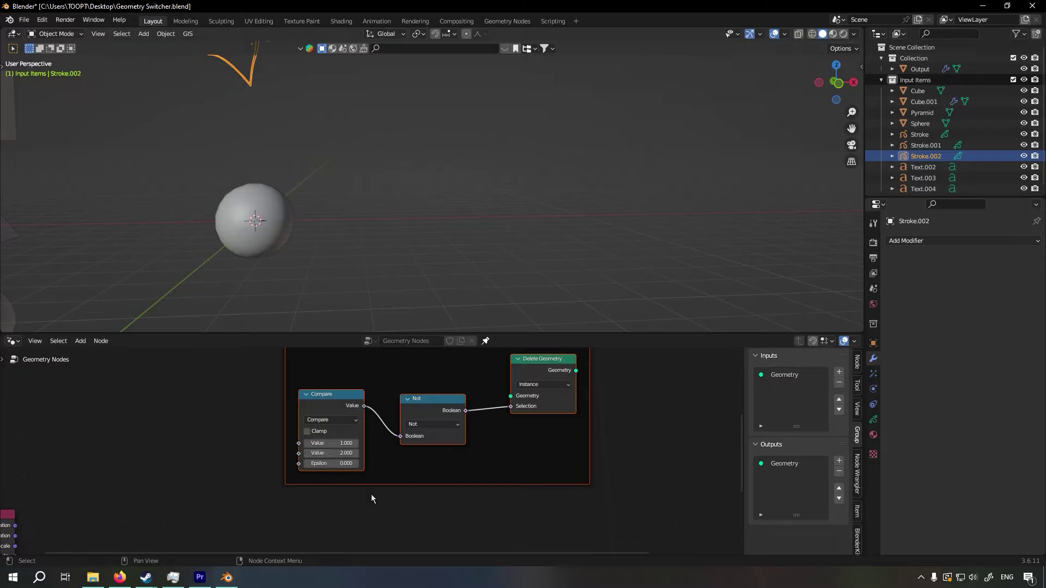
Duplicate the frame straight down and set the copy's second Compare Value to 3
scroll(371, 498, down, 6)
middle_drag(465, 452, 503, 402)
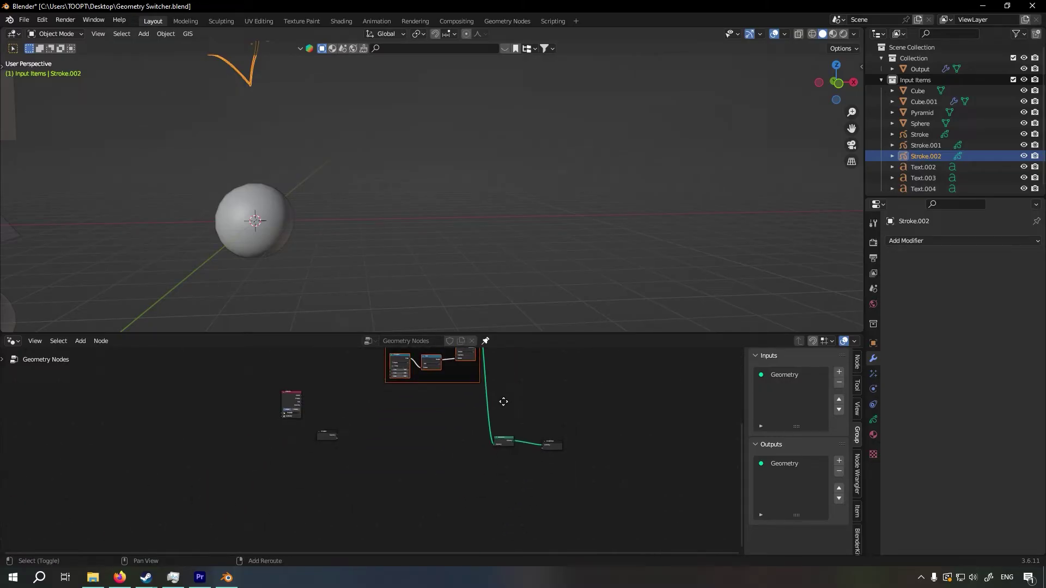
key(shift+d)
key(y)
click(490, 455)
scroll(491, 458, up, 3)
middle_drag(474, 479, 474, 446)
Duplicate the latest frame vertically below and set the new copy's second Compare Value to 4
key(shift+d)
key(y)
click(493, 490)
scroll(360, 496, up, 6)
click(330, 446)
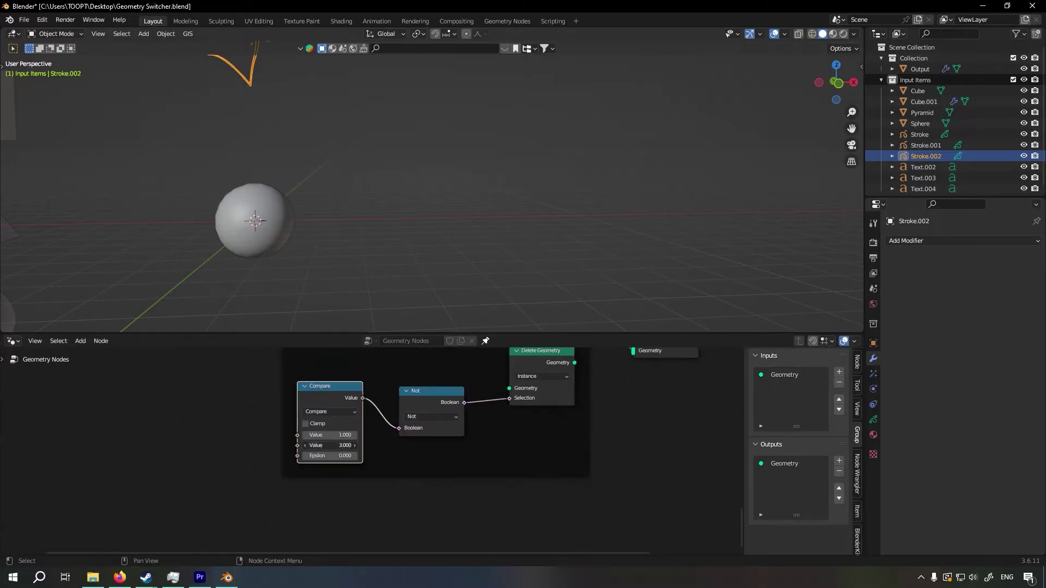
text(4)
key(Return)
Make another copy of the frame directly below and set its second Compare Value to 5
key(shift+d)
key(y)
click(589, 512)
click(319, 486)
text(5)
key(Return)
Duplicate the frame with Compare Value 5 straight down and set the copy's second Compare Value to 6
key(shift+d)
key(y)
key(ctrl+z)
key(c)
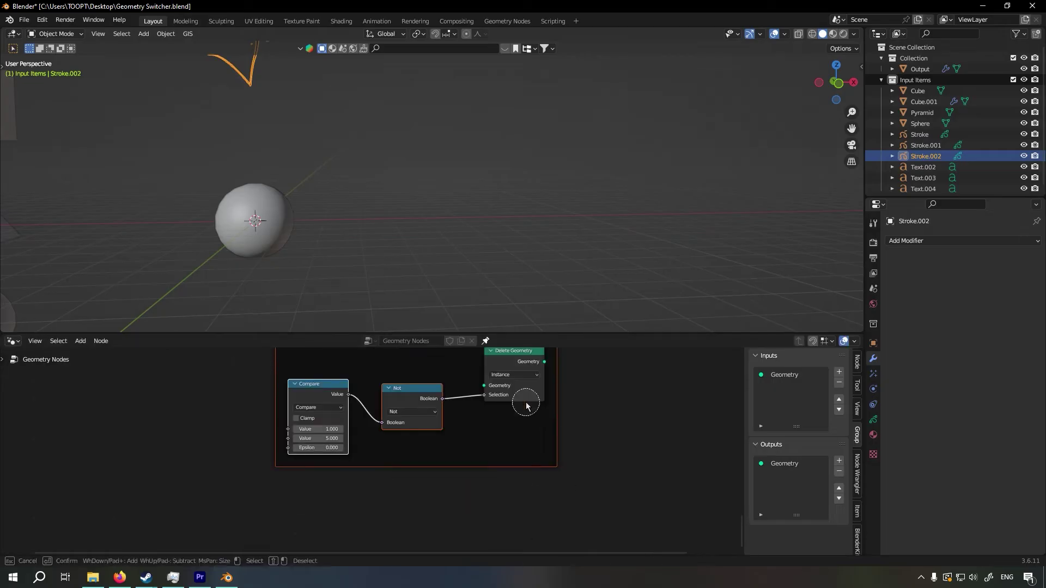
key(Escape)
key(ctrl+z)
middle_drag(526, 406, 526, 463)
click(317, 498)
text(6)
key(Return)
Duplicate the newest frame straight down and set the copy's second Compare Value to 7
middle_drag(501, 551, 515, 384)
key(shift+d)
key(y)
click(490, 525)
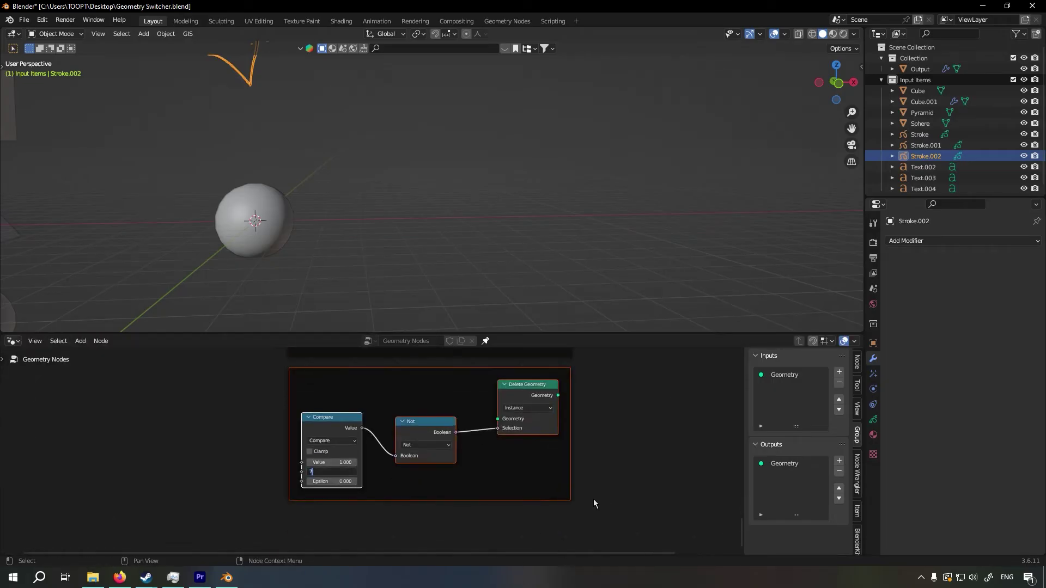
key(Return)
Make another vertical copy of the frame below and set its second Compare Value to 8
key(shift+d)
key(y)
click(593, 523)
click(331, 495)
text(8)
key(Return)
Duplicate the frame with Compare Value 8 directly below and set the copy's second Compare Value to 9
key(shift+d)
key(y)
click(331, 518)
text(9)
key(Return)
Duplicate the frame once more straight down and set the last copy's second Compare Value to 10
key(shift+d)
key(y)
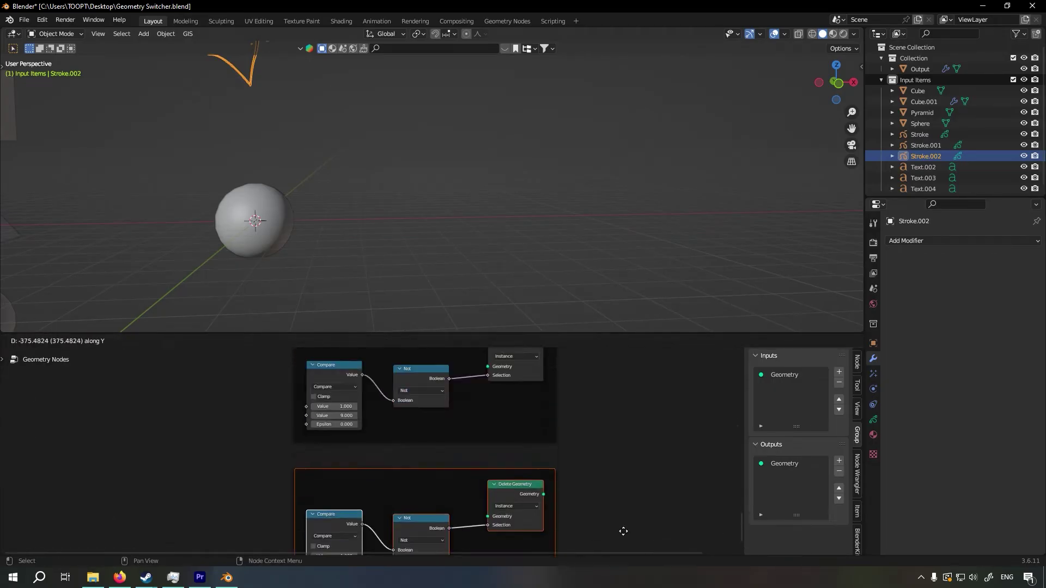
click(624, 520)
middle_drag(623, 520, 630, 448)
click(328, 481)
text(10)
key(Return)
Connect the Geometry output of each newly copied Delete Geometry node to the shared Join Geometry node
scroll(330, 481, down, 6)
middle_drag(425, 360, 425, 408)
alt+right_drag(422, 407, 456, 491)
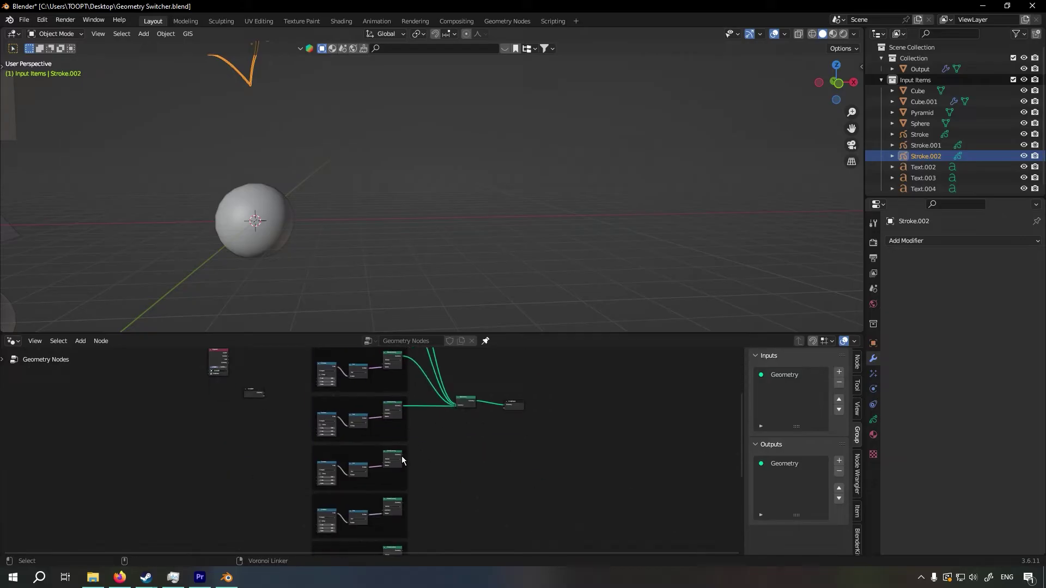
alt+right_drag(401, 460, 456, 406)
alt+right_drag(402, 502, 458, 407)
middle_drag(459, 518, 451, 484)
alt+right_drag(395, 517, 448, 374)
scroll(348, 494, down, 5)
alt+right_drag(381, 528, 402, 433)
alt+right_drag(379, 549, 414, 425)
scroll(316, 387, down, 1)
Combine all ten frames and the Join Geometry node into one node group
middle_drag(316, 388, 348, 439)
scroll(354, 397, down, 1)
middle_drag(351, 394, 356, 399)
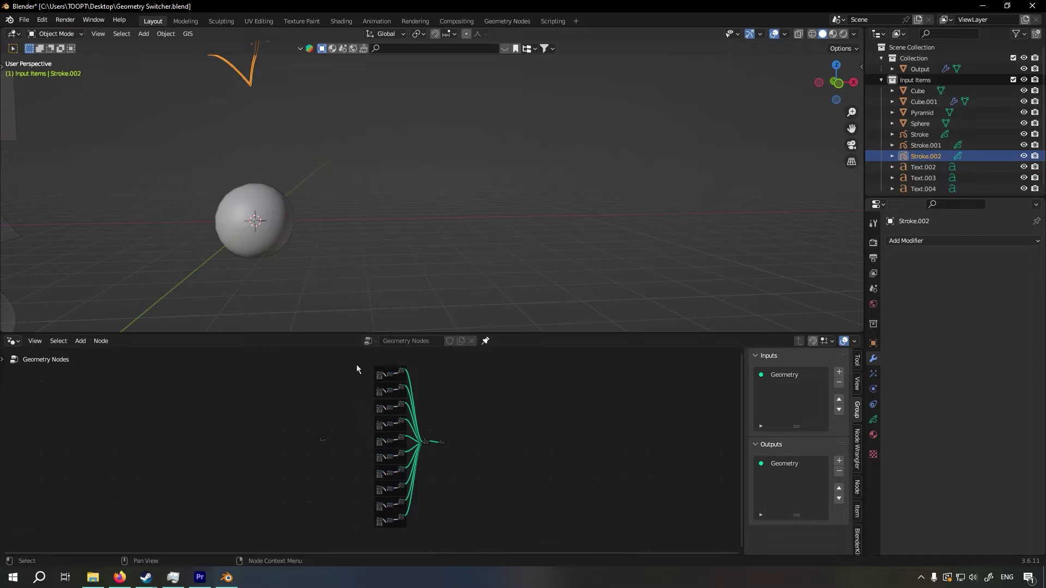
drag(356, 363, 432, 529)
key(ctrl+g)
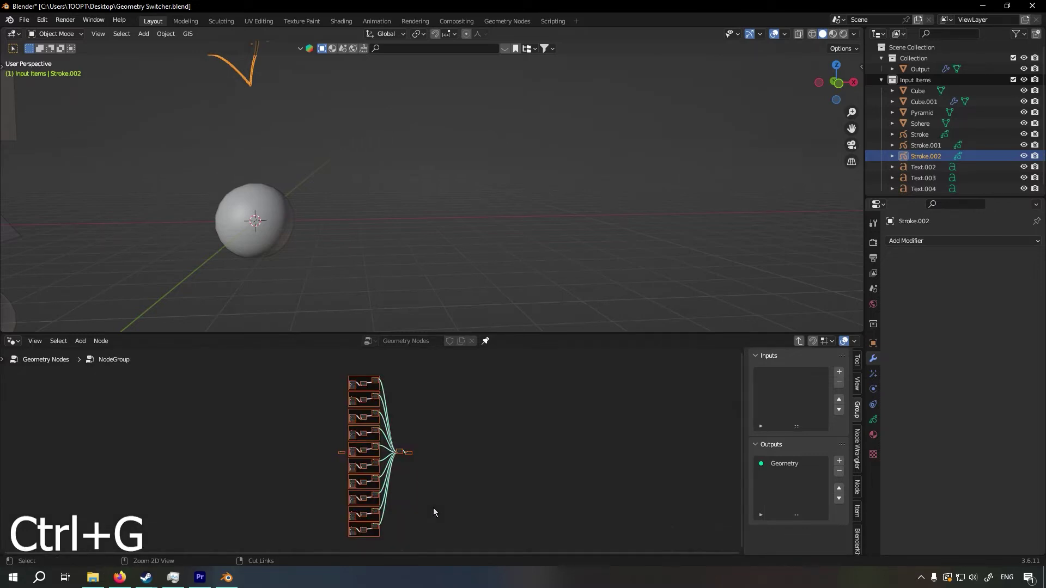
click(425, 484)
Connect the first Value socket of every Compare node to a single shared Value on the Group Input node
middle_drag(445, 476, 507, 467)
scroll(404, 384, up, 5)
drag(419, 372, 355, 527)
alt+right_drag(355, 527, 414, 440)
middle_drag(394, 513, 398, 455)
alt+right_drag(365, 462, 415, 466)
alt+right_drag(362, 472, 414, 506)
middle_drag(398, 498, 400, 456)
scroll(400, 455, down, 3)
alt+right_drag(401, 458, 407, 512)
alt+right_drag(407, 512, 406, 513)
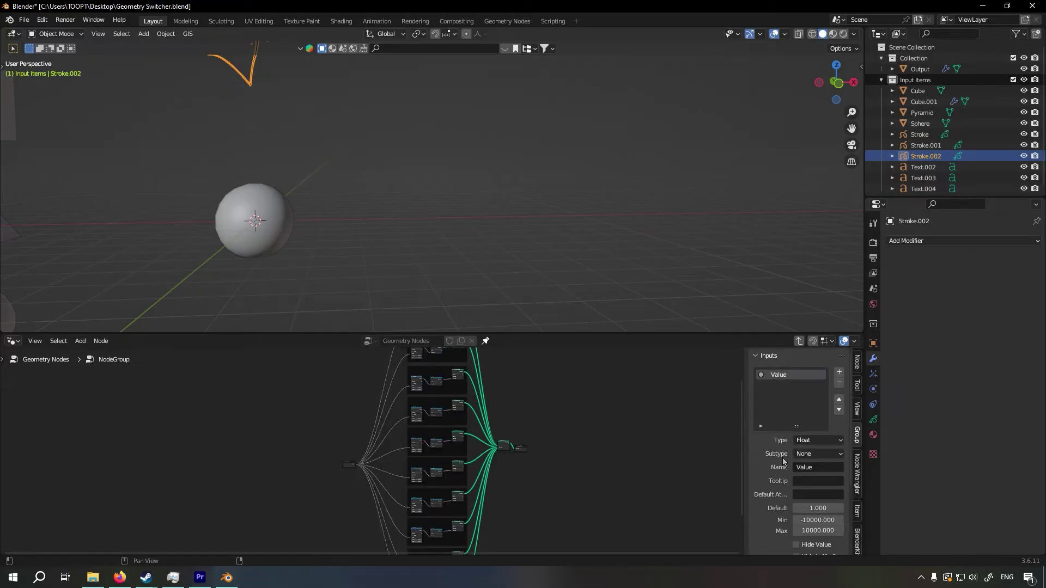
Change the group's Value input to the Integer type with a minimum of 1 and a maximum of 10
scroll(779, 443, down, 1)
click(820, 428)
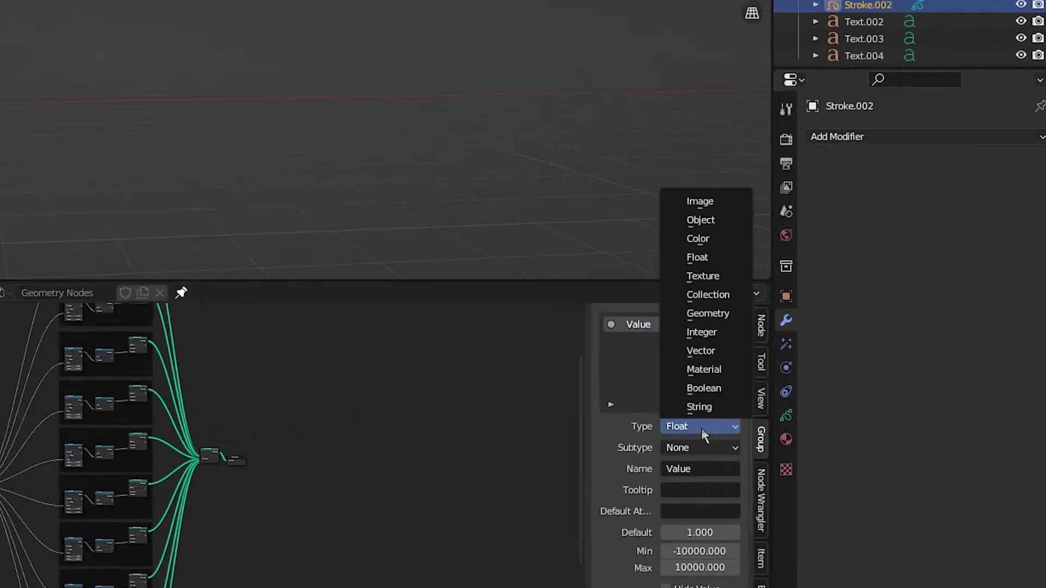
click(823, 369)
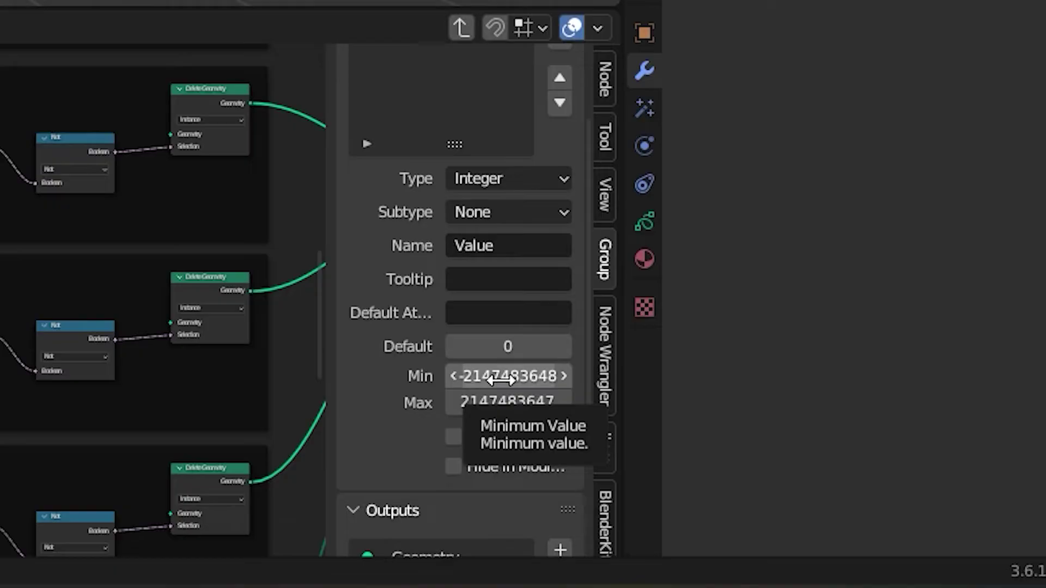
click(493, 408)
text(0)
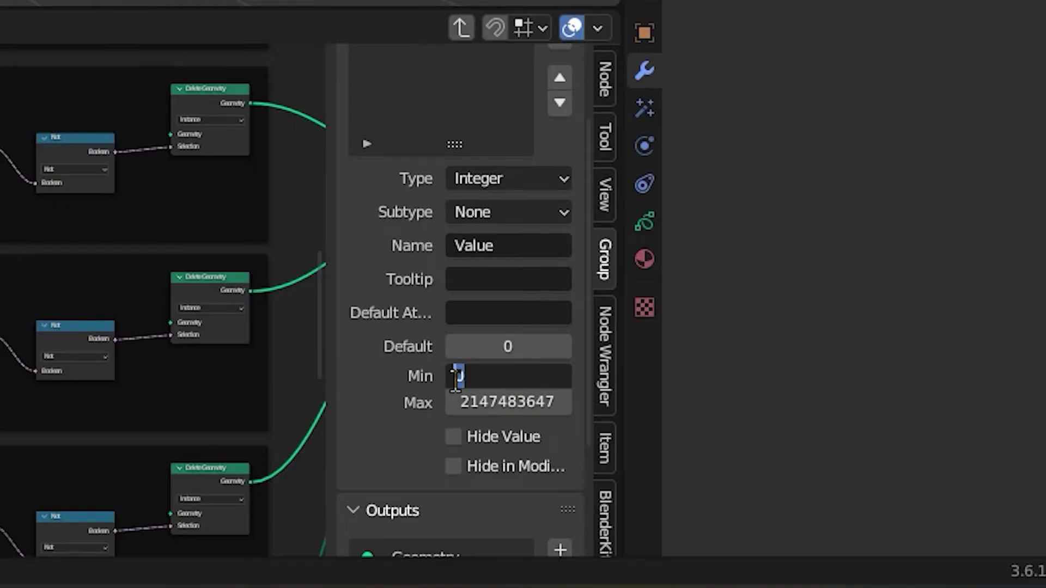
key(Return)
click(491, 402)
text(10)
key(Return)
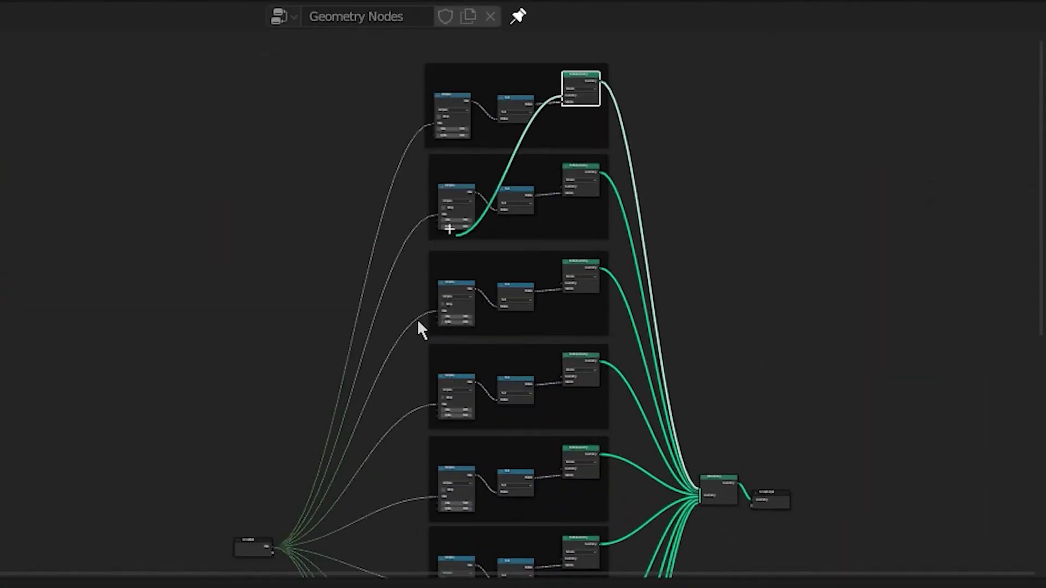
Connect the Geometry input of each Delete Geometry node to its own new socket on the Group Input node
ctrl+scroll(299, 551, down, 4)
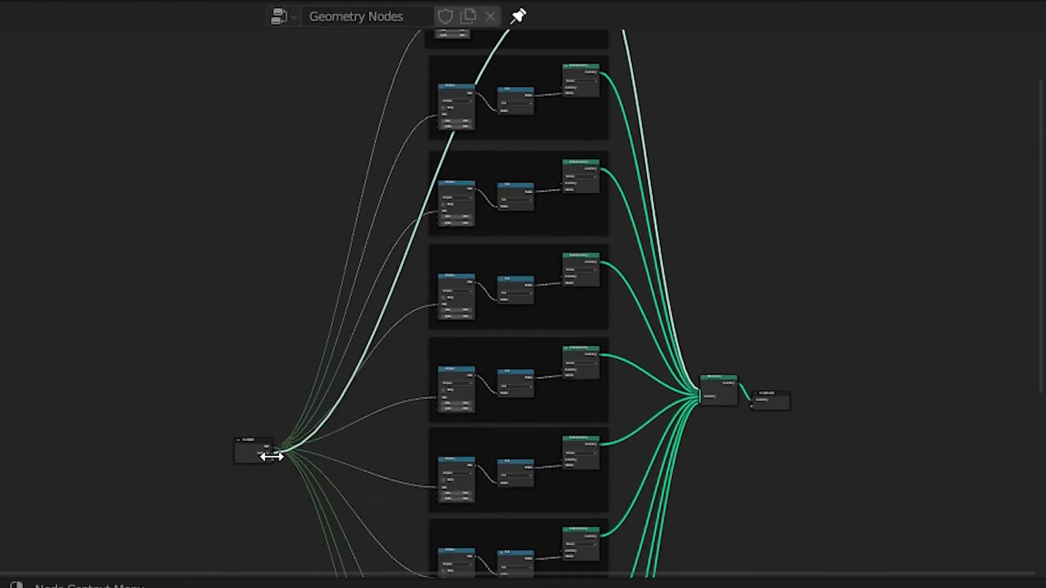
drag(565, 87, 274, 459)
drag(564, 185, 272, 463)
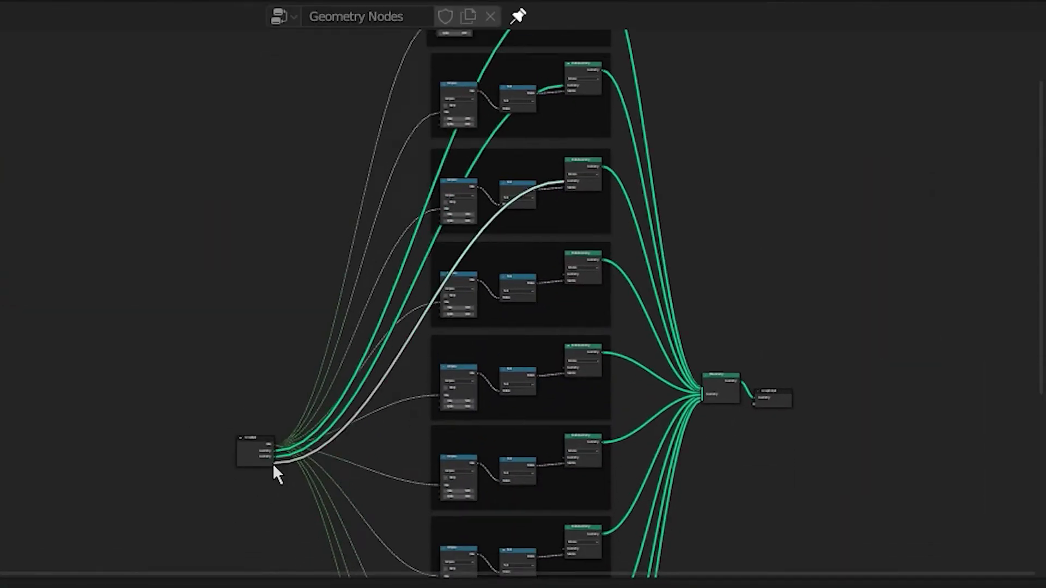
click(587, 206)
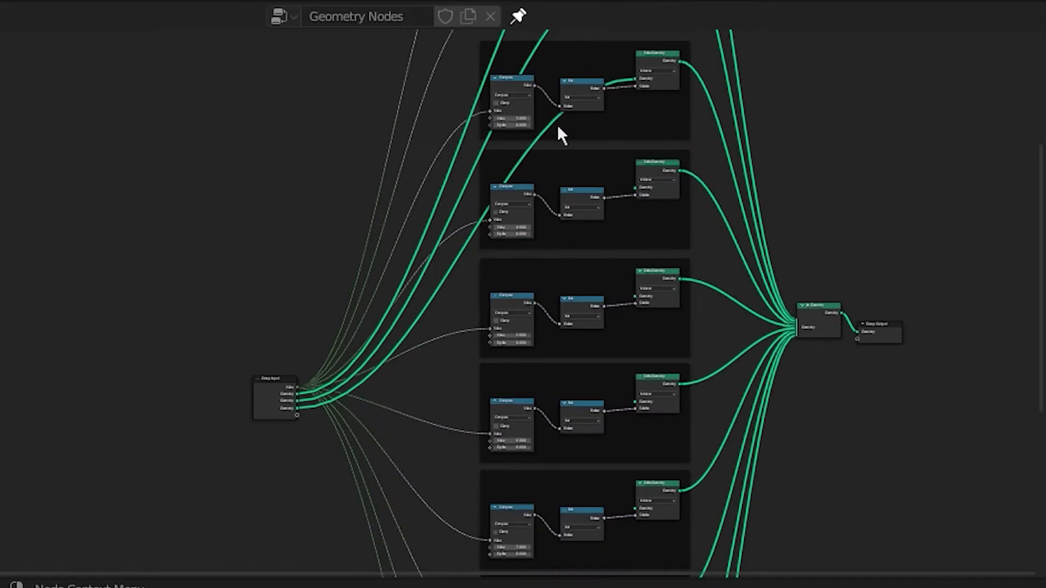
drag(558, 133, 299, 423)
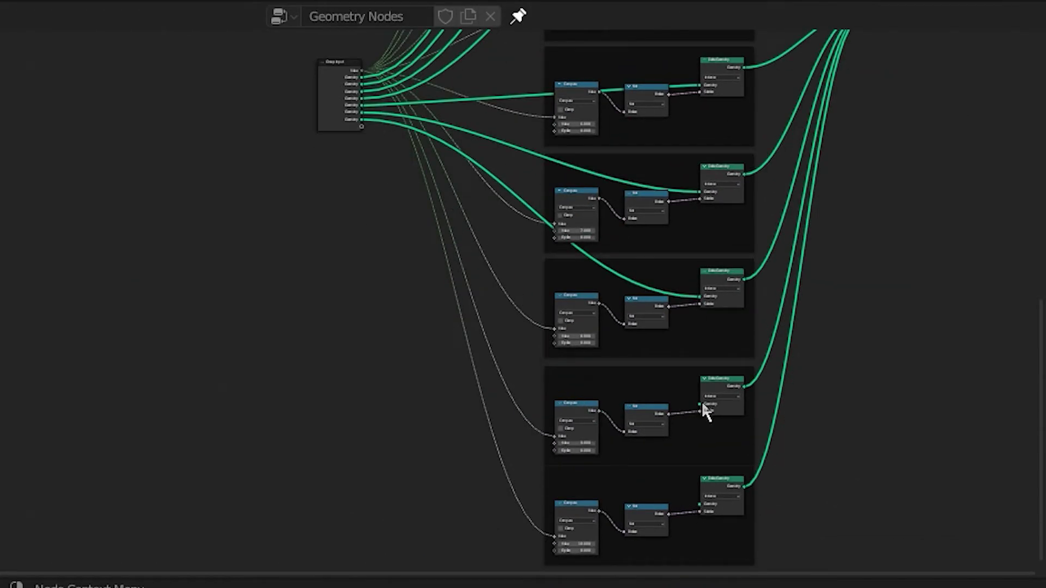
drag(701, 400, 366, 136)
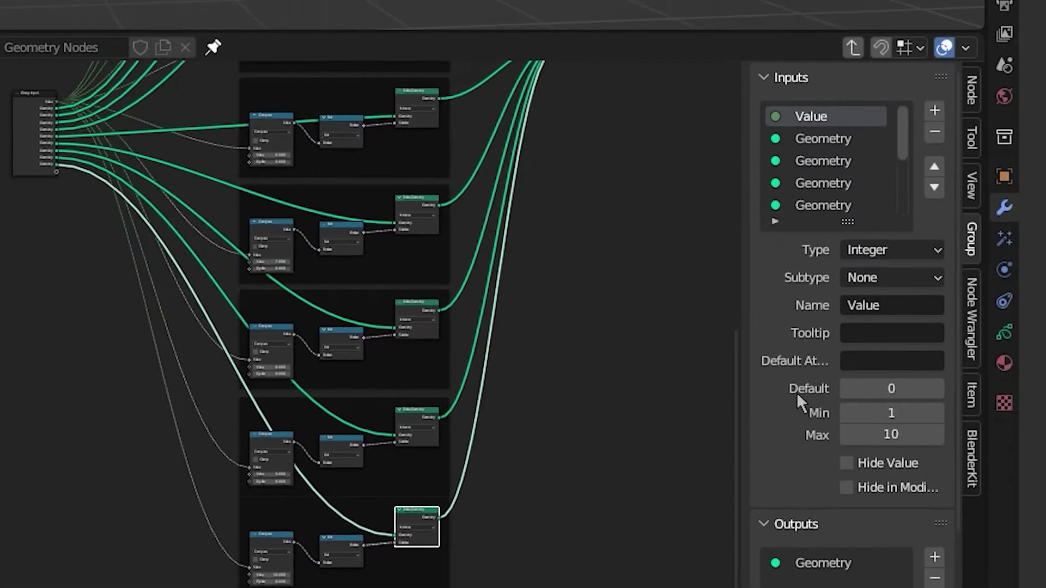
Rename the group's first five geometry inputs 1, 2, 3, 4 and 5 in order
double_click(614, 154)
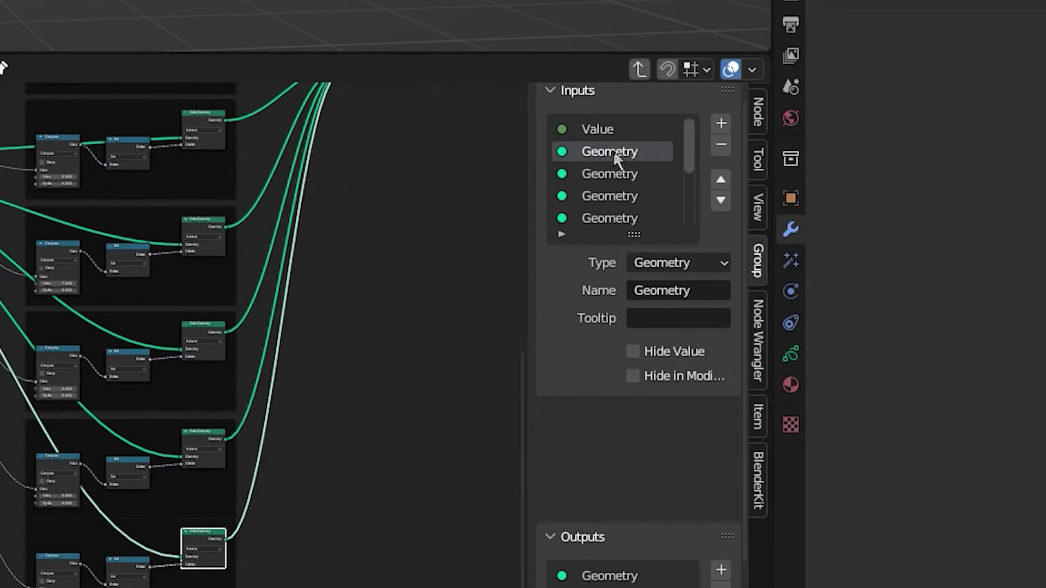
text(1)
key(Return)
double_click(610, 183)
text(2)
key(Return)
double_click(610, 205)
text(3)
key(Return)
double_click(613, 227)
text(4)
key(Return)
scroll(616, 211, down, 2)
double_click(616, 206)
text(5)
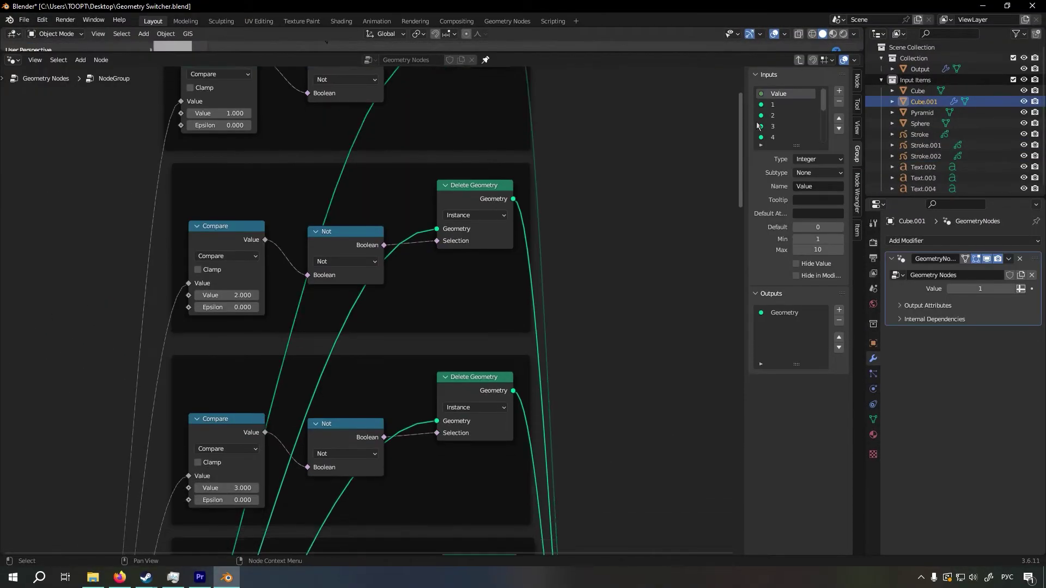
drag(757, 127, 777, 240)
shift+scroll(776, 240, down, 8)
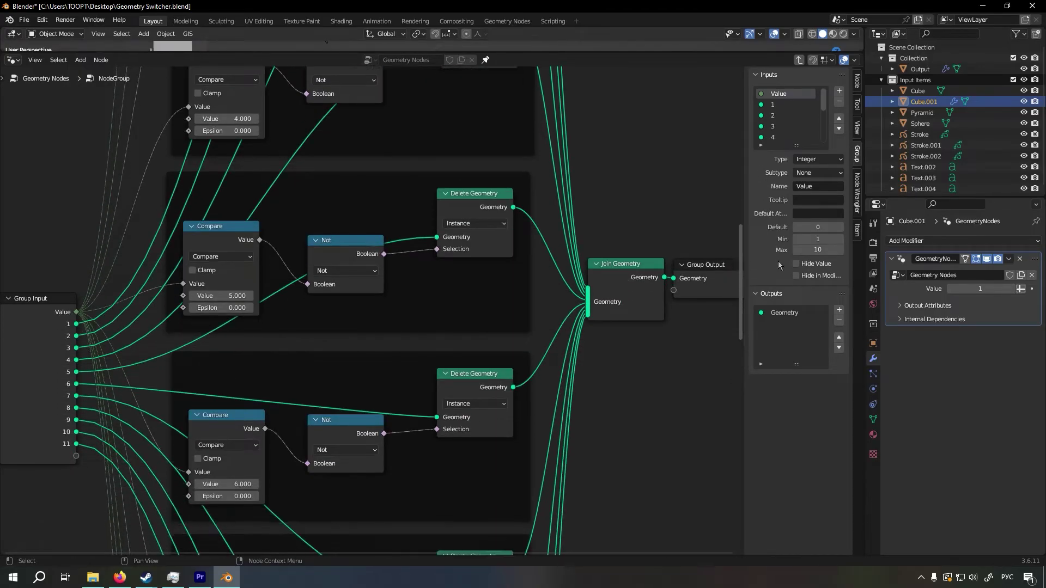
shift+scroll(782, 291, down, 20)
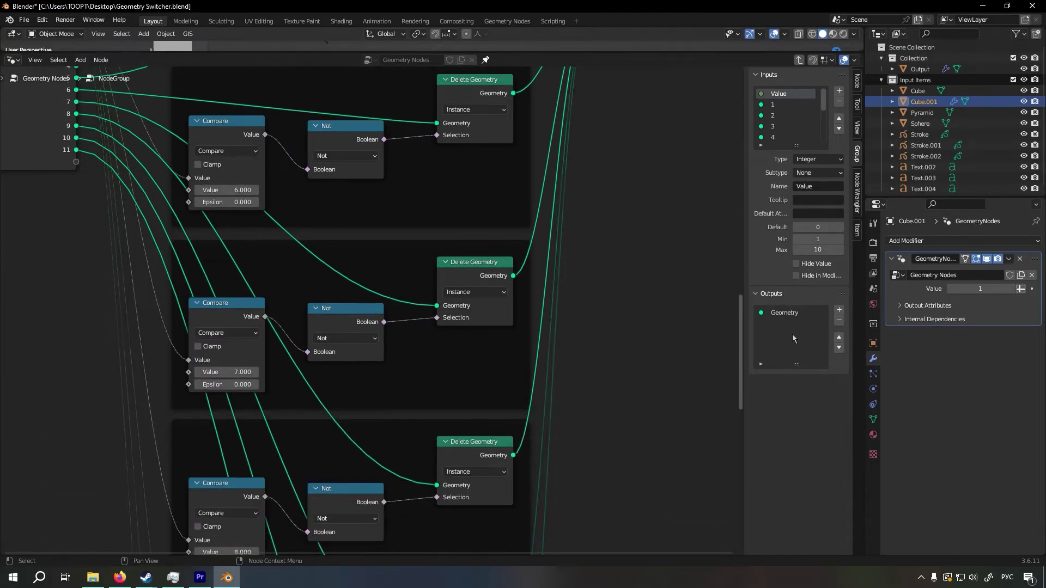
shift+scroll(812, 421, down, 6)
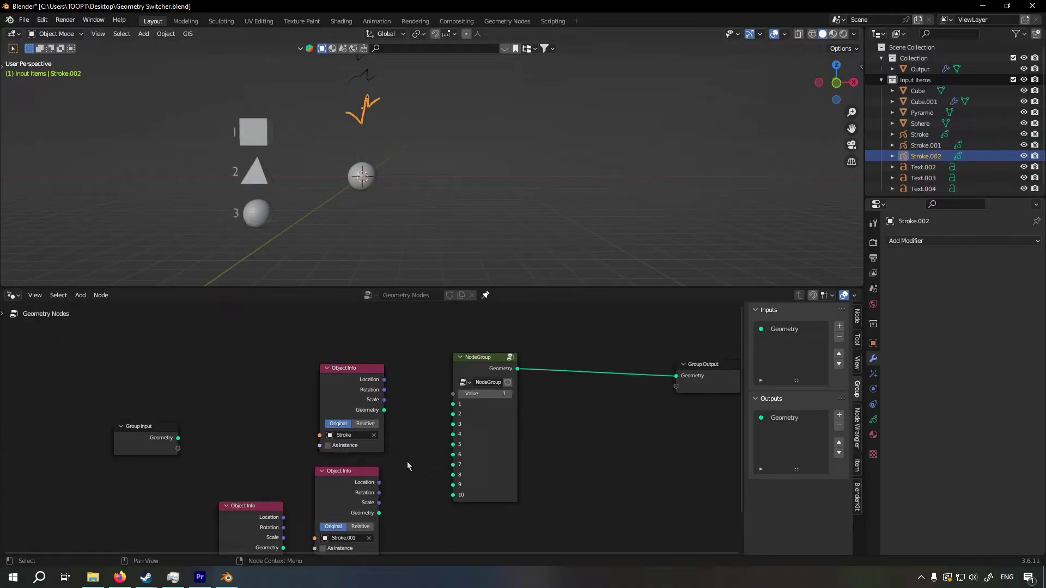
Connect the Stroke Object Info geometry to input 1 of the node group and the Stroke.001 geometry to input 2
drag(386, 351, 453, 404)
drag(385, 437, 453, 414)
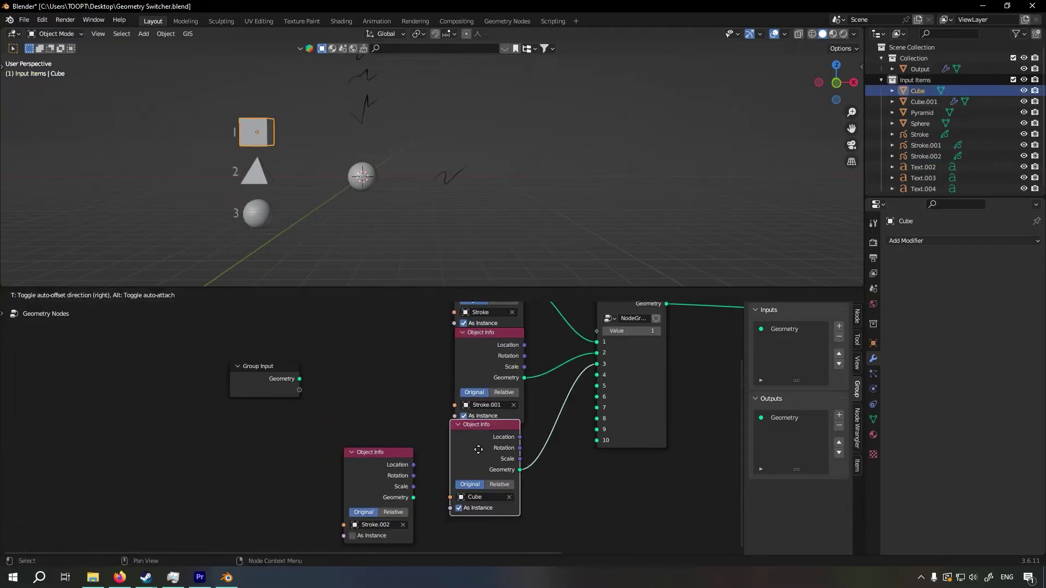
scroll(486, 470, down, 2)
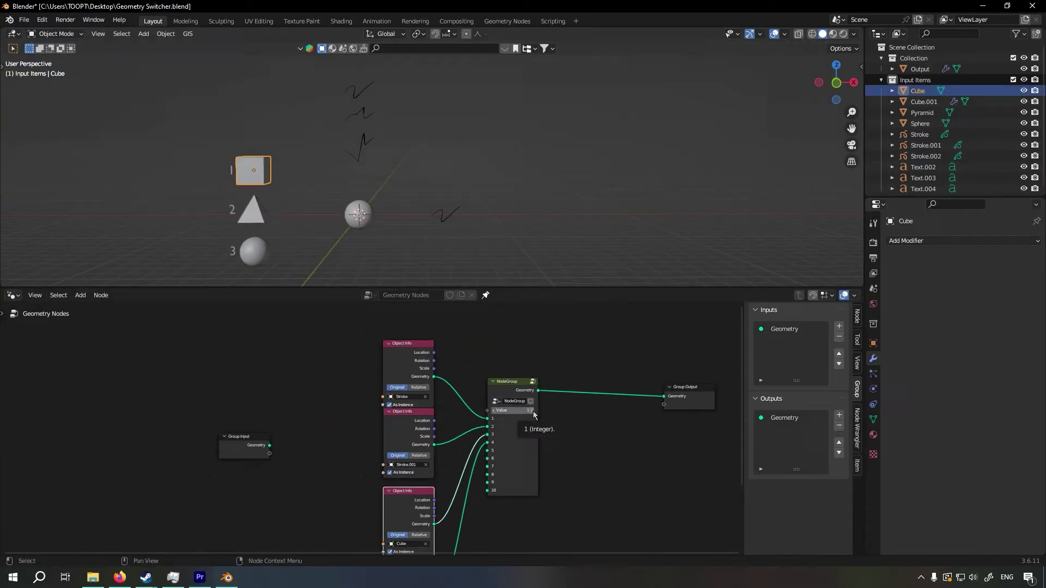
Test the switcher by raising the node group's Value step by step up to 10
scroll(528, 410, up, 2)
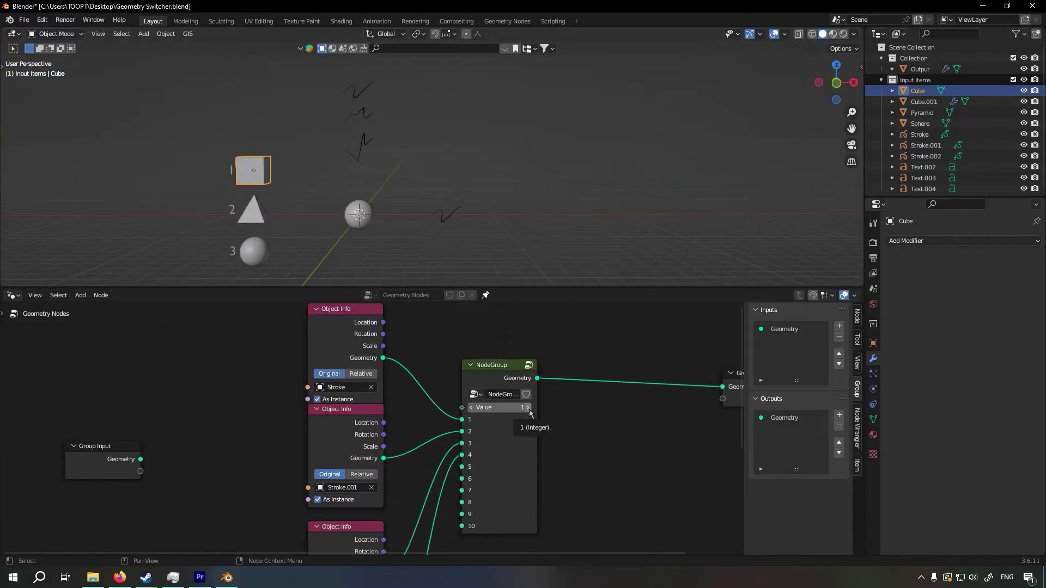
click(528, 408)
click(528, 408)
middle_drag(505, 432, 508, 365)
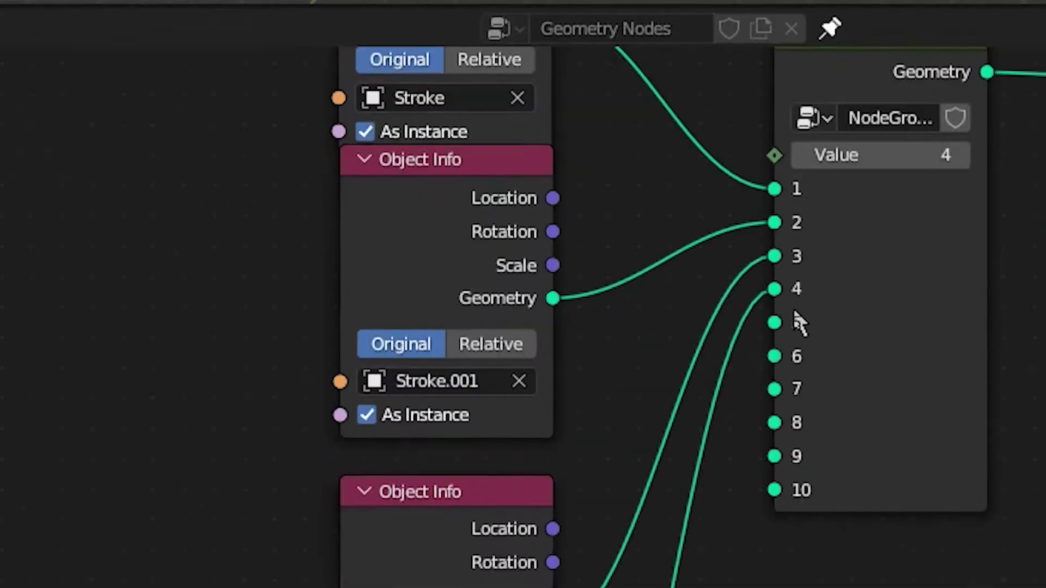
drag(1044, 370, 1006, 420)
click(934, 289)
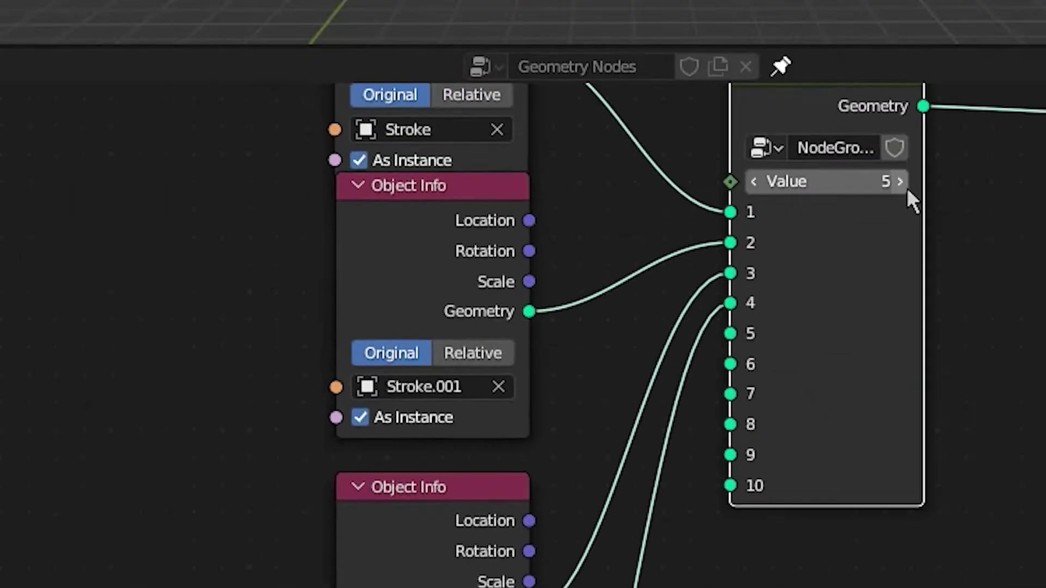
click(903, 185)
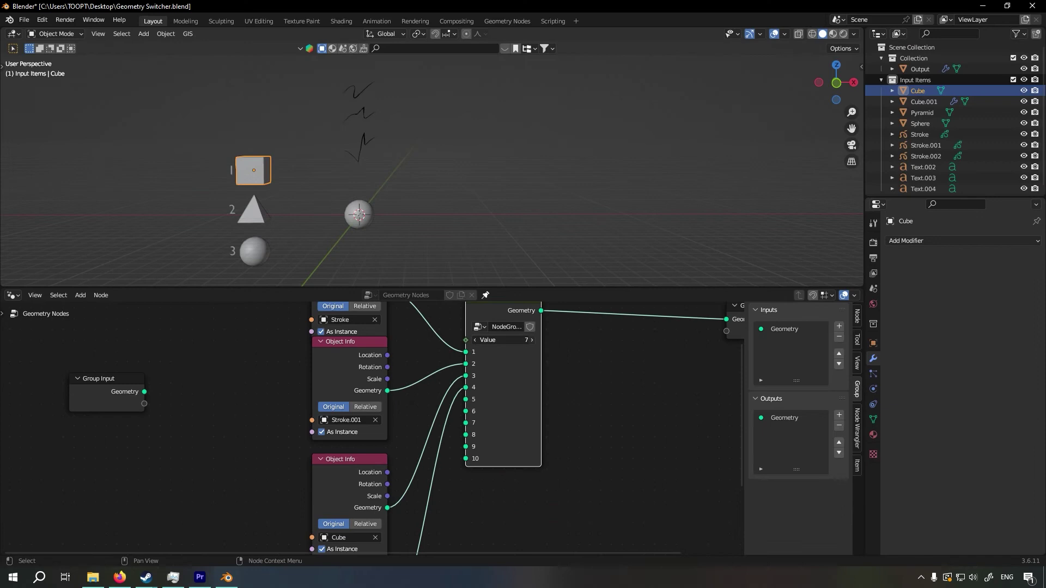
middle_drag(555, 355, 561, 387)
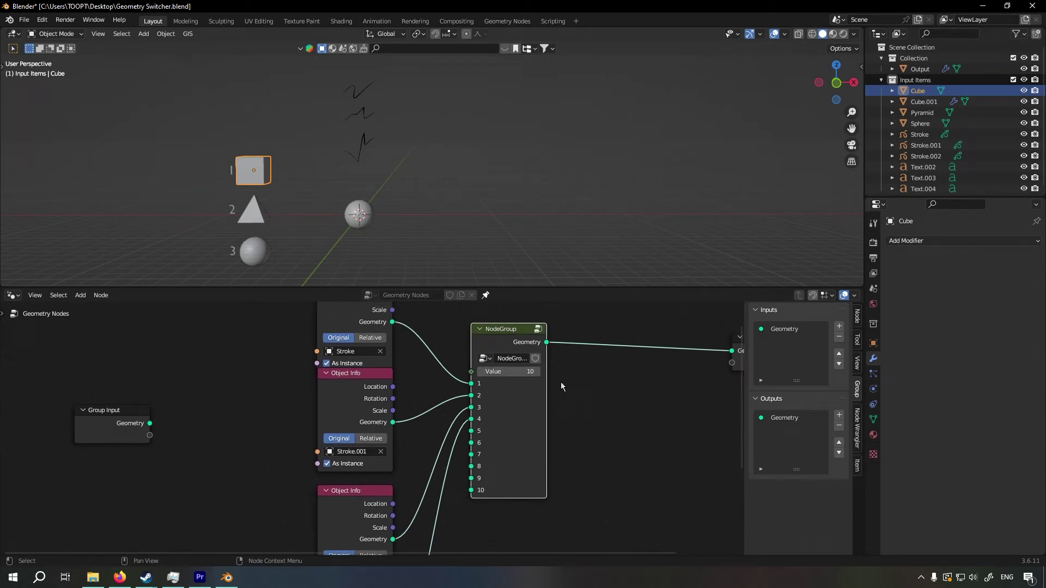
Expose the node group's Value by linking it to a new socket on the Group Input node placed beside the Object Info nodes
drag(582, 411, 528, 379)
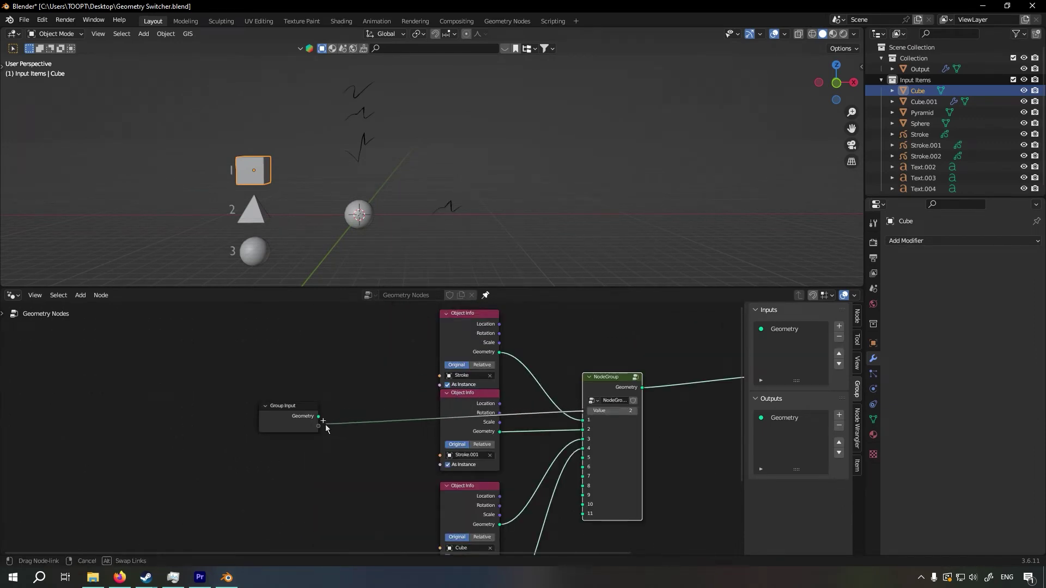
mouse_move(319, 433)
mouse_down()
mouse_move(339, 398)
mouse_move(328, 398)
mouse_move(369, 424)
mouse_move(363, 356)
mouse_move(335, 420)
mouse_up()
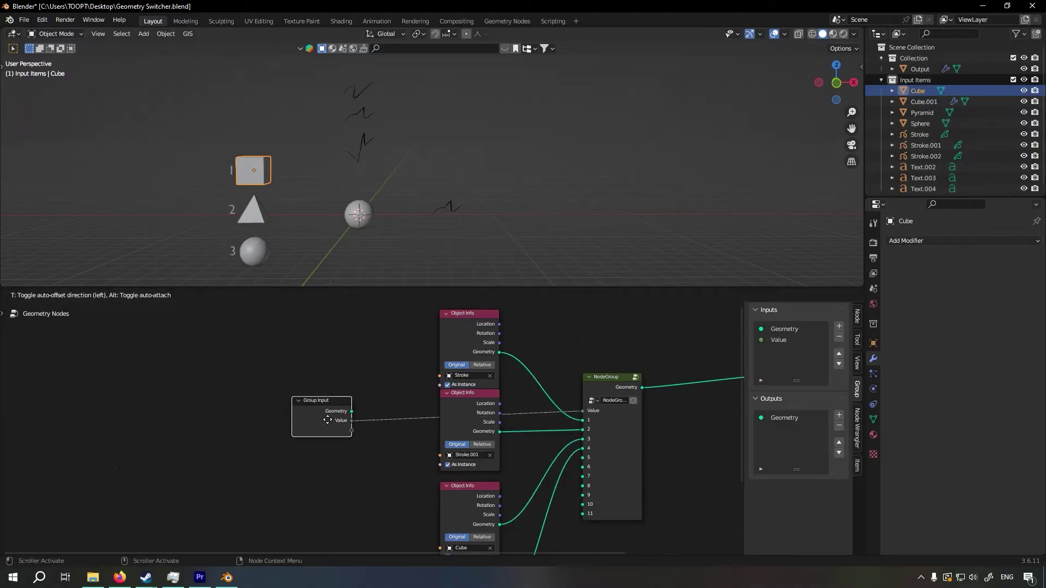
click(367, 377)
Select the Cube.001 output object and step its Geometry Nodes modifier Value from 1 up to 4
click(456, 210)
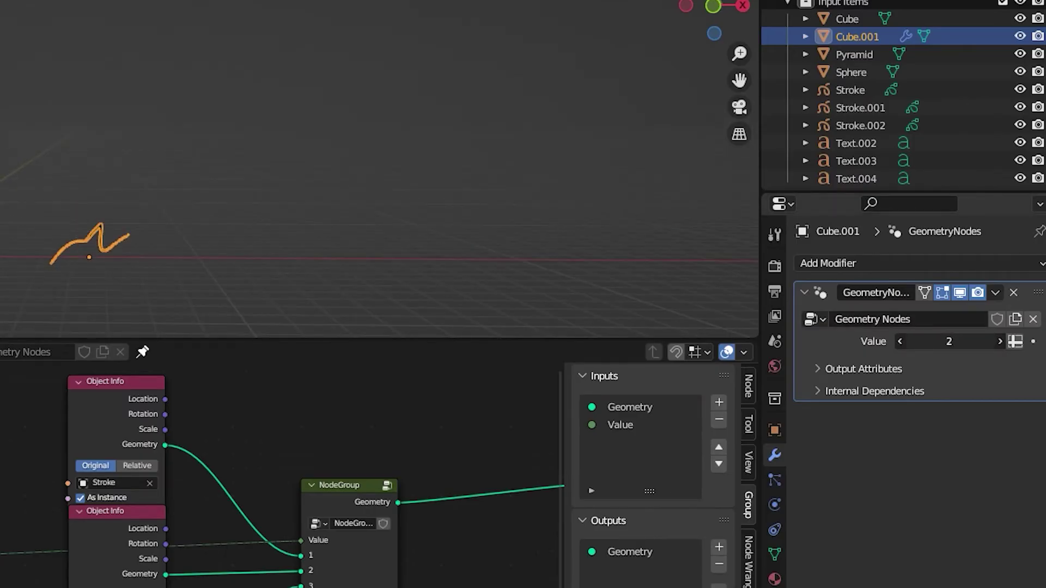
drag(948, 342, 966, 341)
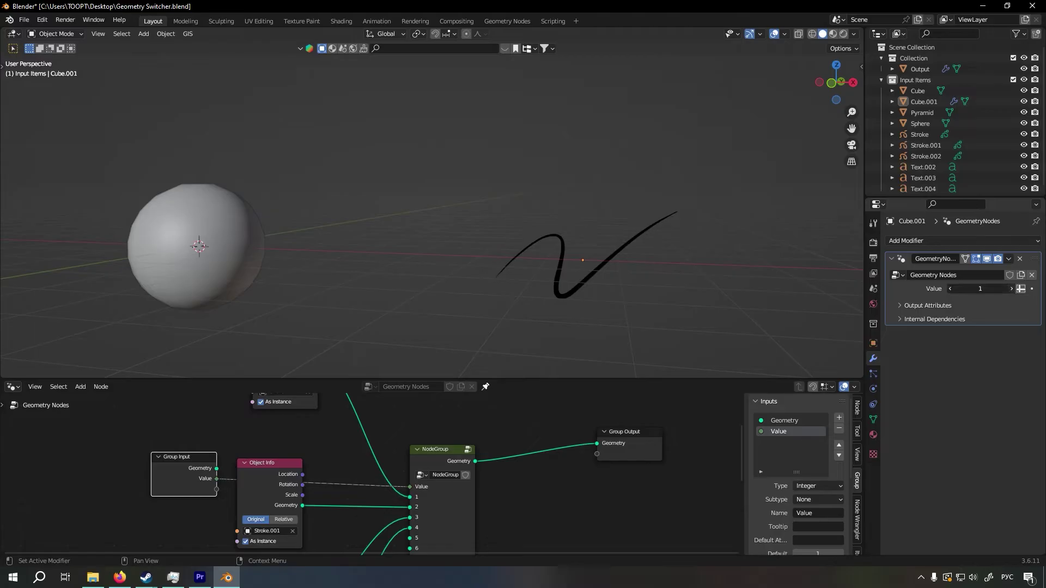
click(1011, 288)
click(1012, 288)
click(1012, 288)
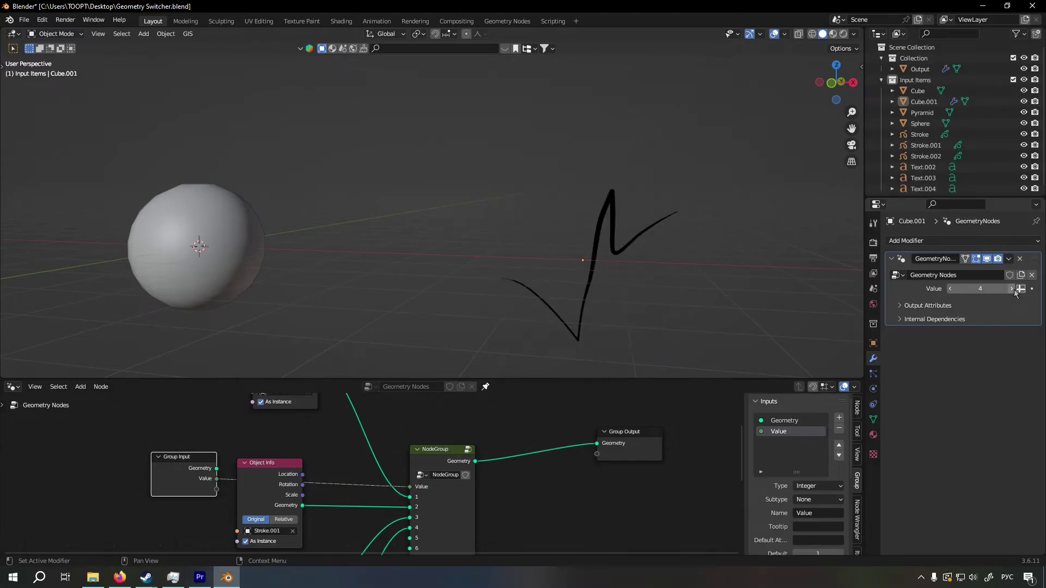
mouse_move(766, 268)
middle_down()
mouse_move(625, 273)
mouse_move(683, 283)
mouse_move(499, 271)
mouse_move(505, 297)
middle_up()
click(24, 19)
mouse_move(96, 32)
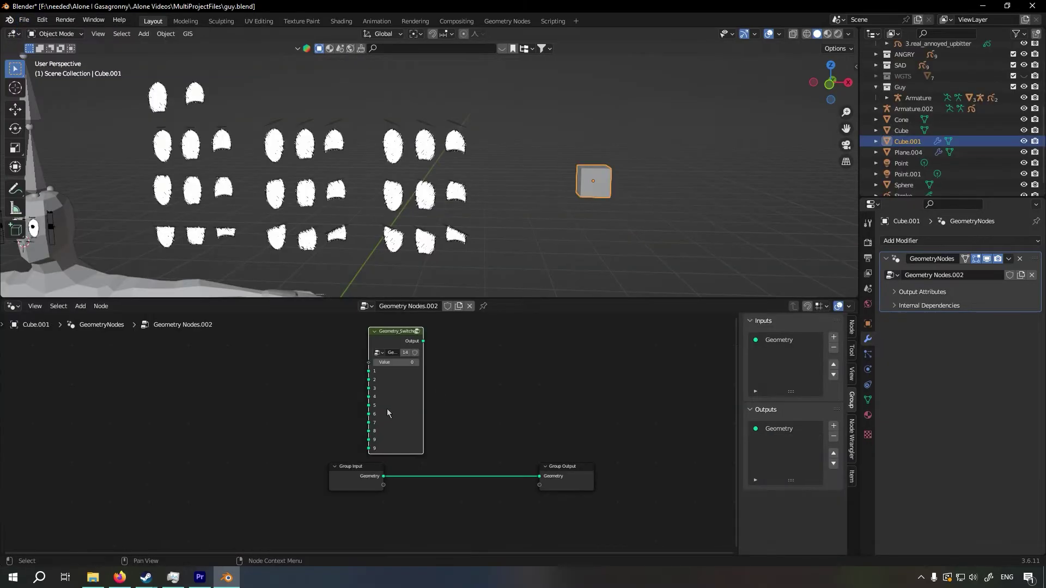
Search the nodes for "geom" and add the Geometry Switcher group to the Geometry Nodes.002 tree of Cube.001 in guy.blend
drag(393, 338, 431, 340)
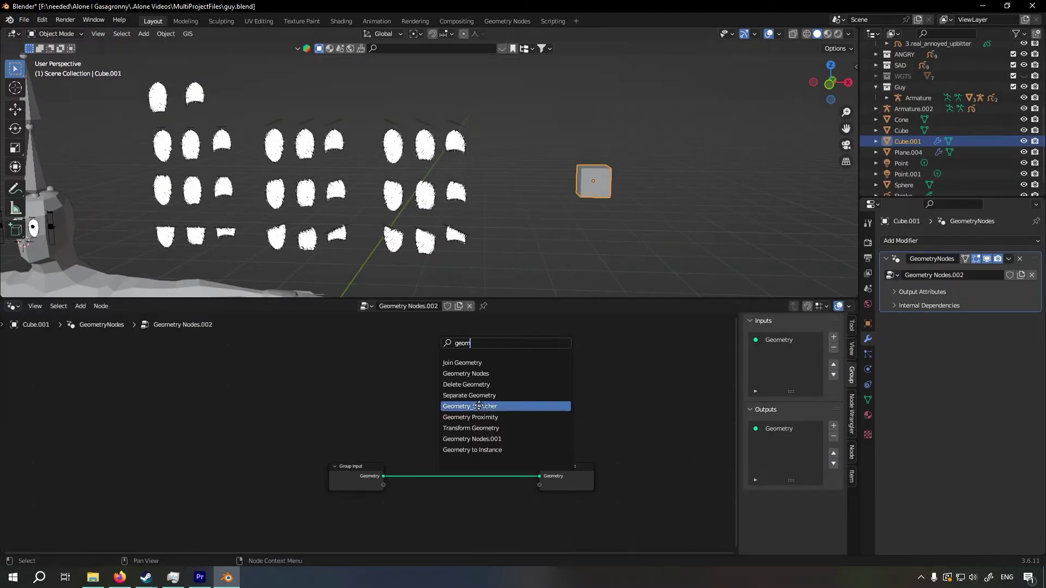
click(477, 405)
click(418, 398)
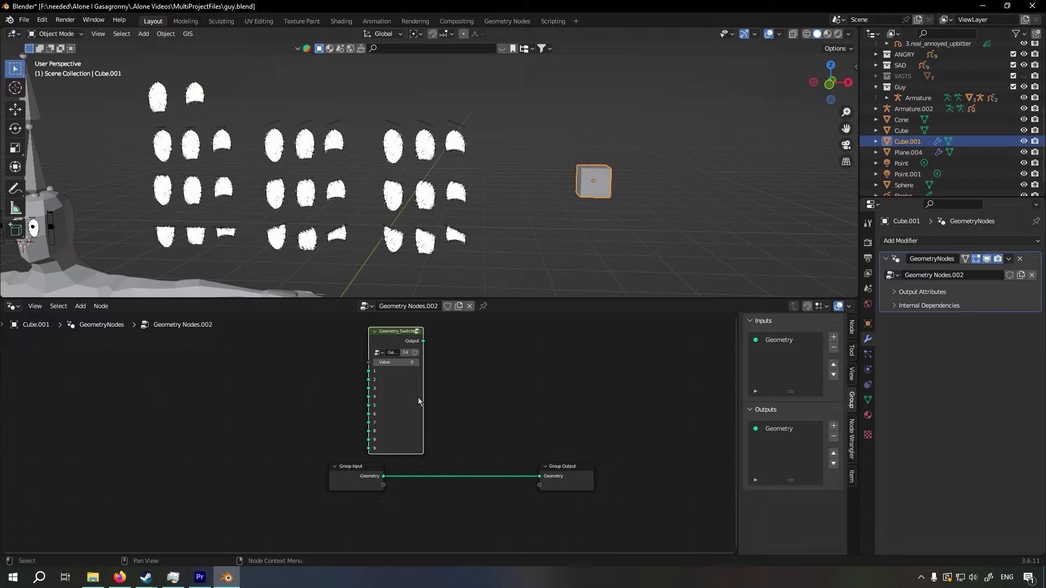
Reposition the Geometry Switcher node and bring the objects 1.norm, 2.annoyed and 3.real_annoyed into the tree as Object Info nodes
drag(393, 338, 431, 341)
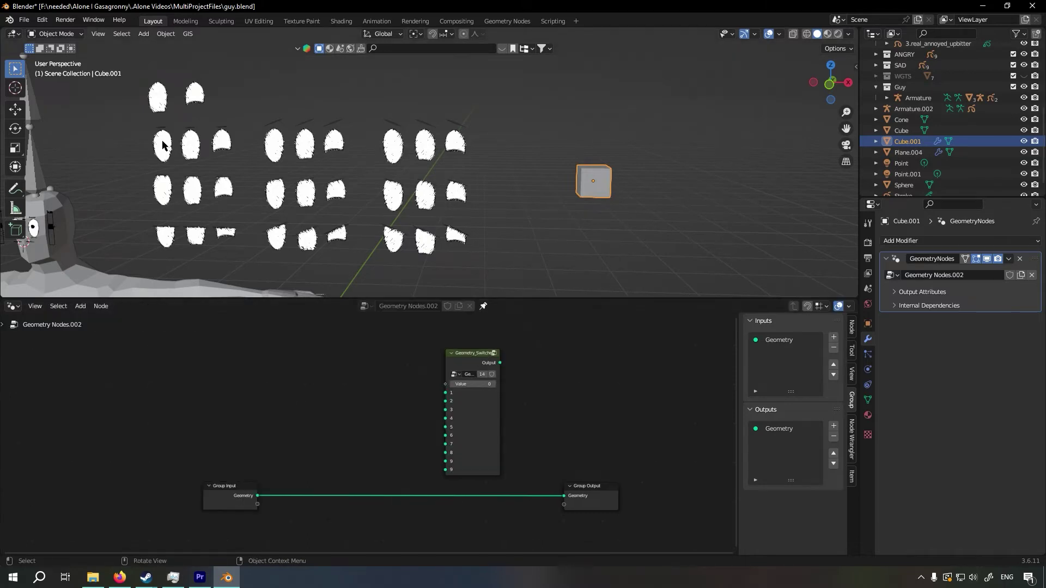
drag(463, 357, 465, 351)
click(162, 144)
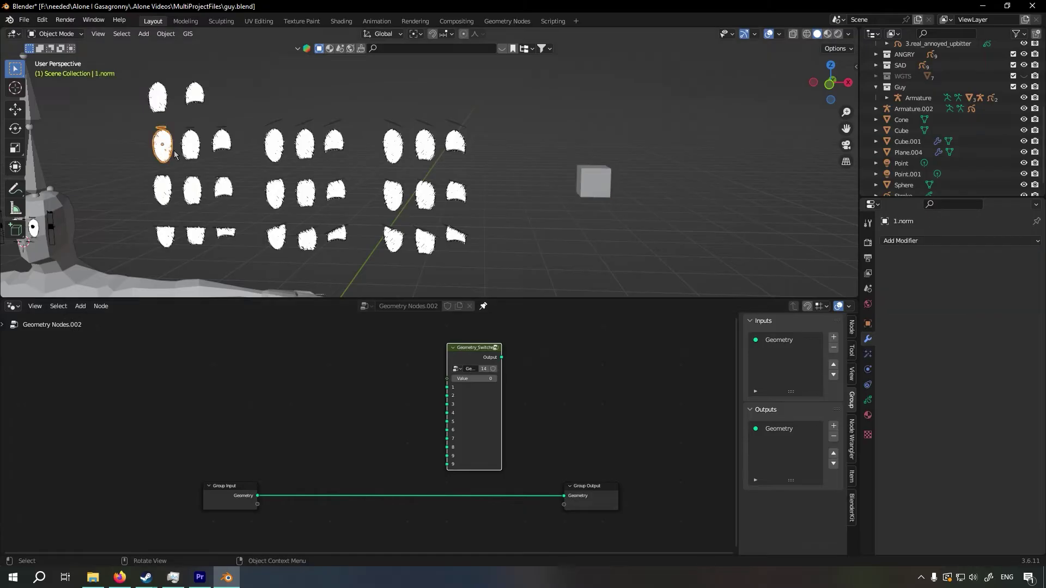
scroll(945, 141, down, 1)
scroll(944, 153, up, 5)
drag(916, 80, 252, 338)
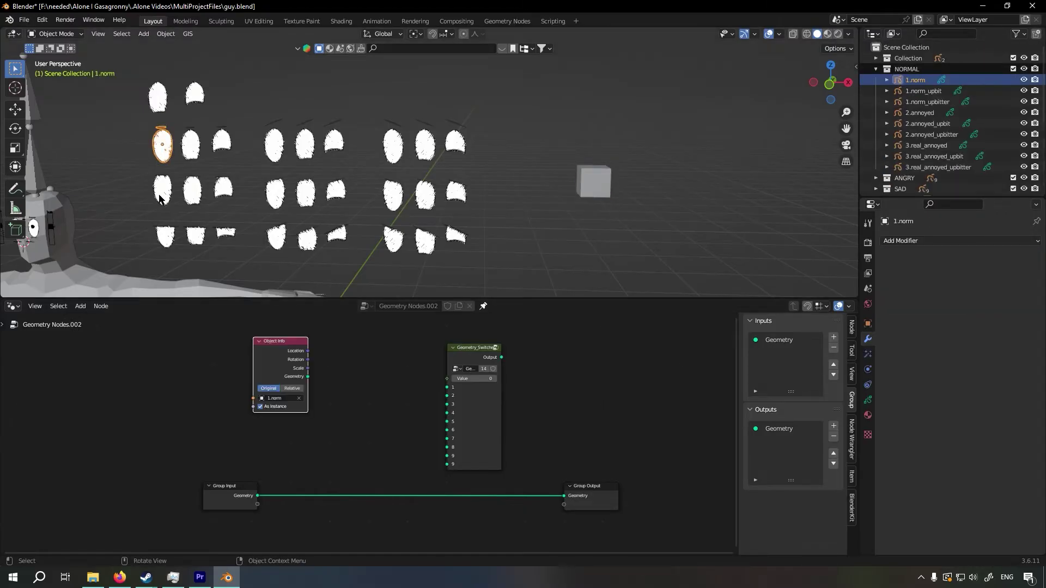
click(160, 195)
drag(938, 113, 208, 390)
click(926, 145)
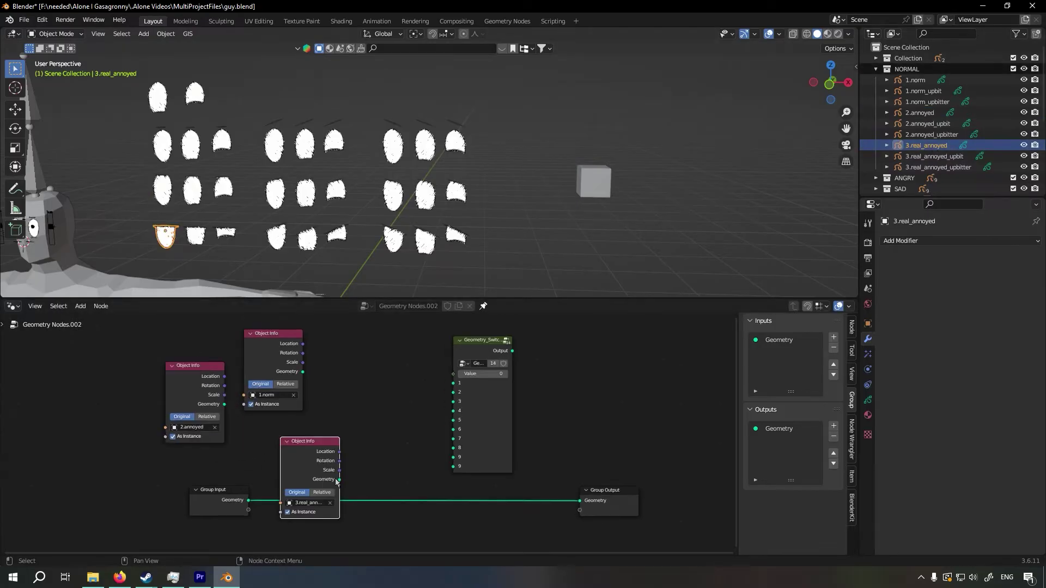
drag(926, 145, 310, 443)
Link the three Object Info geometries to switcher inputs 1 to 3, connect its Output to Group Output, and raise Value to 3
scroll(372, 439, up, 1)
drag(339, 480, 434, 394)
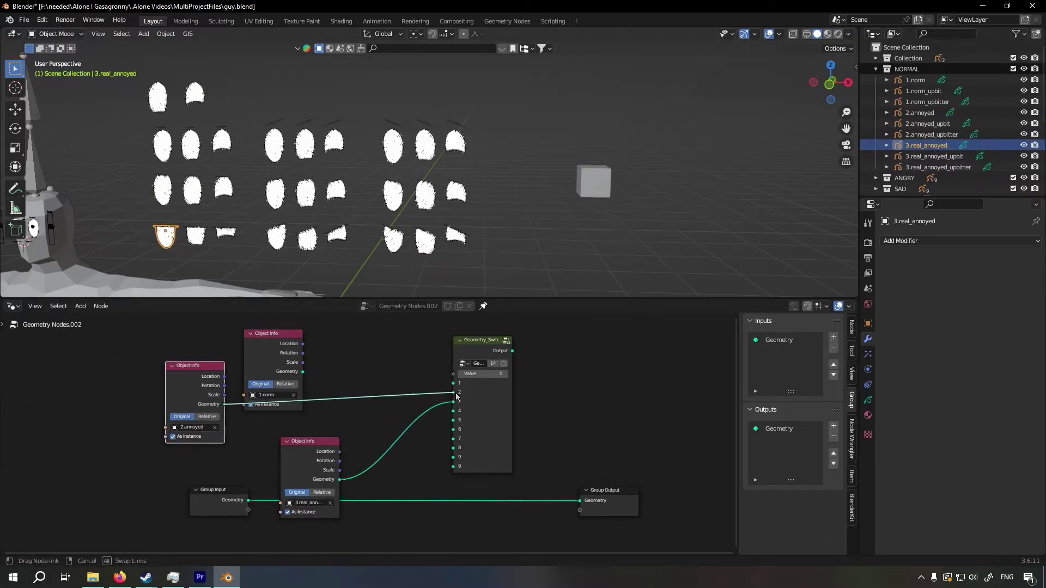
drag(303, 372, 453, 383)
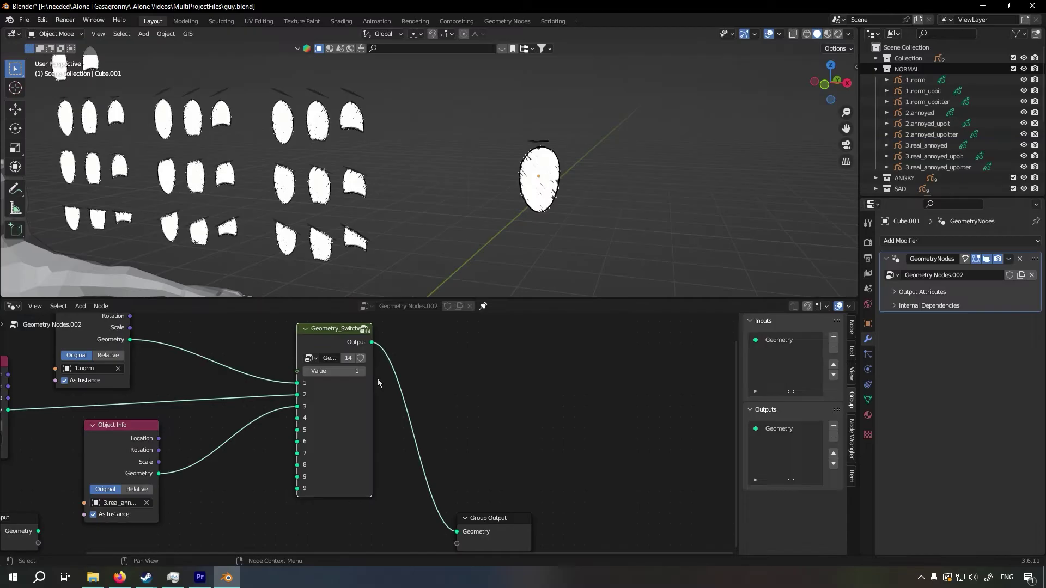
click(364, 372)
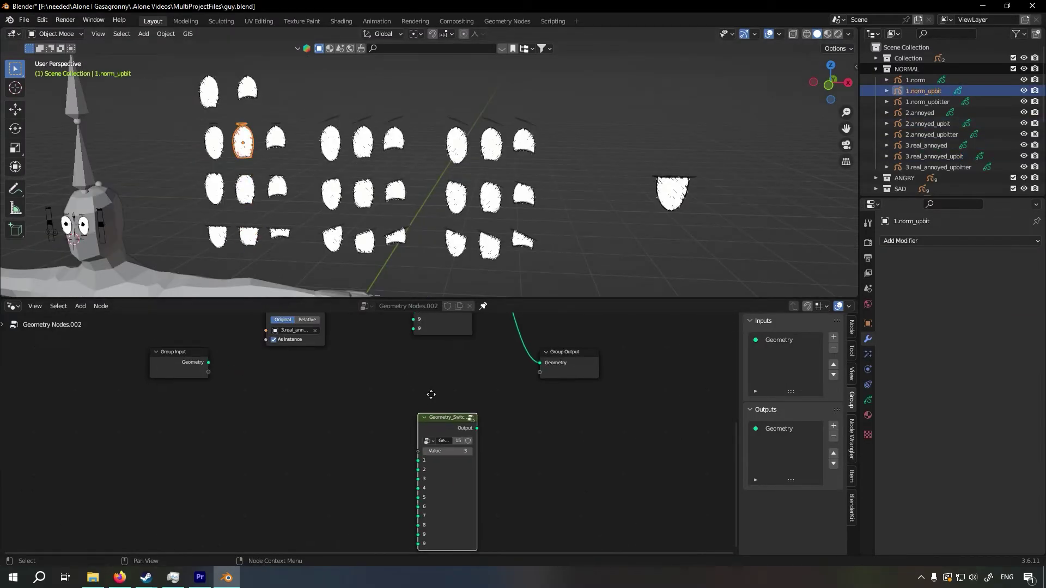
Stack two duplicates of the Geometry Switcher node vertically below the original
key(g)
click(439, 349)
middle_drag(438, 349, 432, 373)
key(shift+d)
key(y)
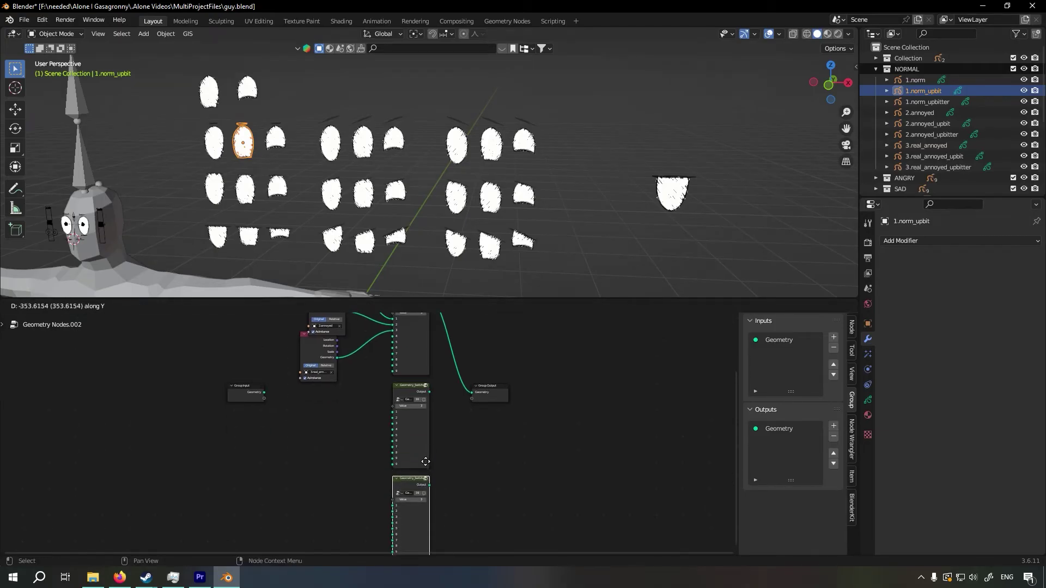
click(421, 462)
middle_drag(421, 461, 427, 485)
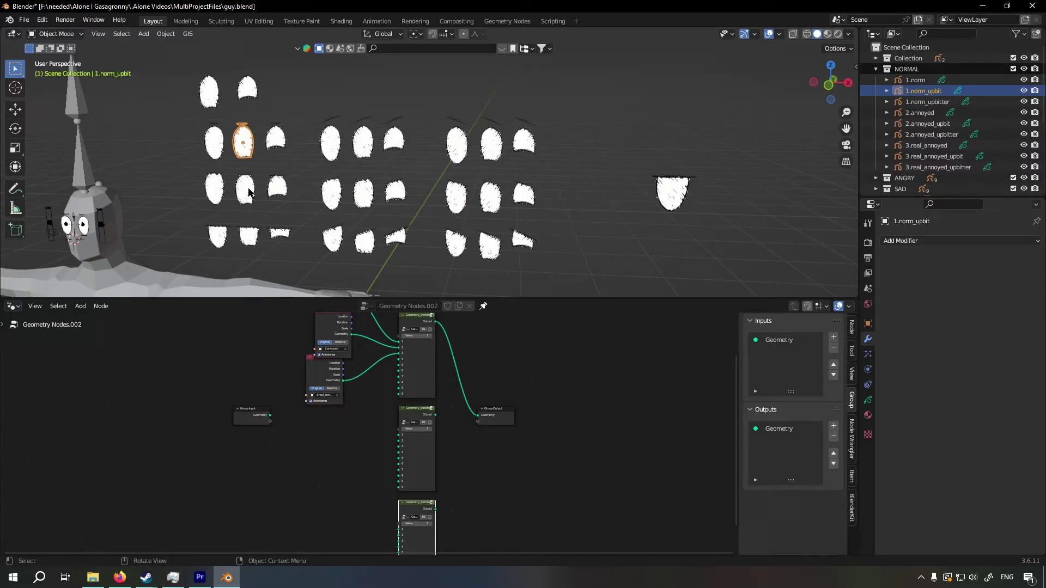
Feed inputs 1 to 3 of the second switcher with the NORMAL _upbit objects and of the third with the _upbitter objects
drag(922, 91, 305, 467)
click(246, 190)
drag(927, 124, 217, 390)
scroll(376, 509, up, 3)
click(248, 235)
drag(933, 156, 266, 436)
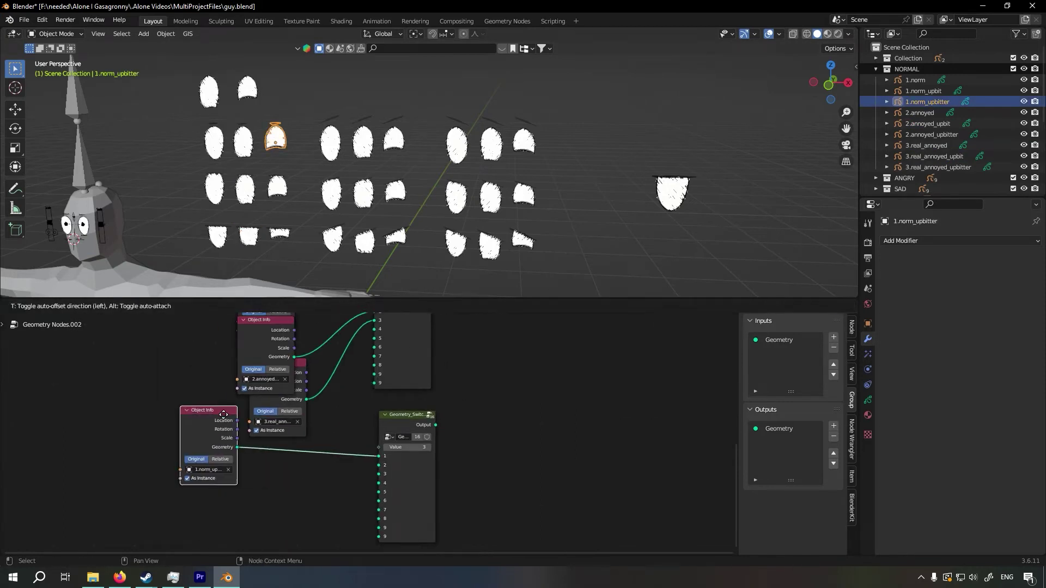
drag(932, 134, 185, 451)
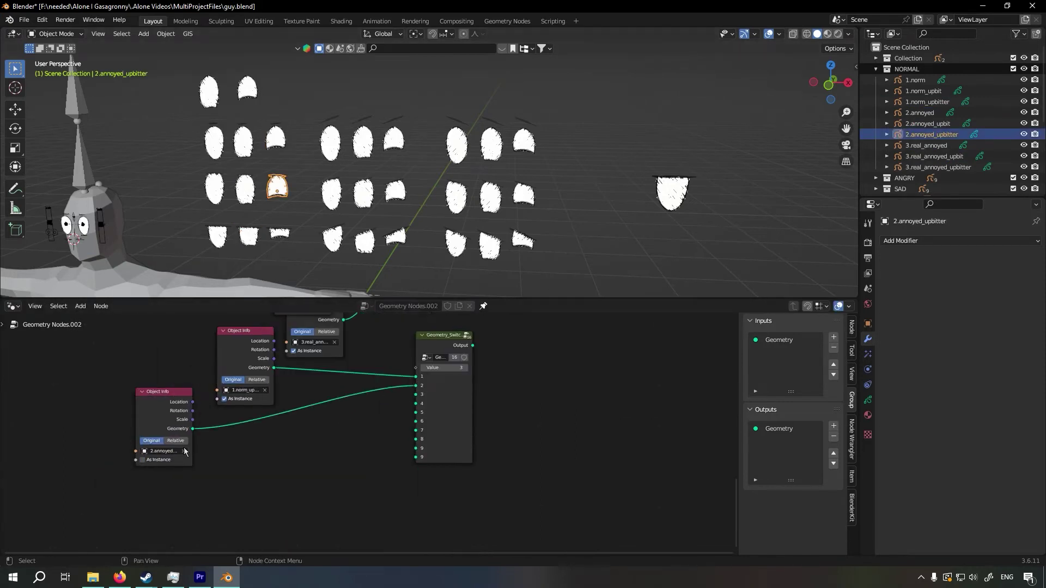
drag(938, 166, 234, 452)
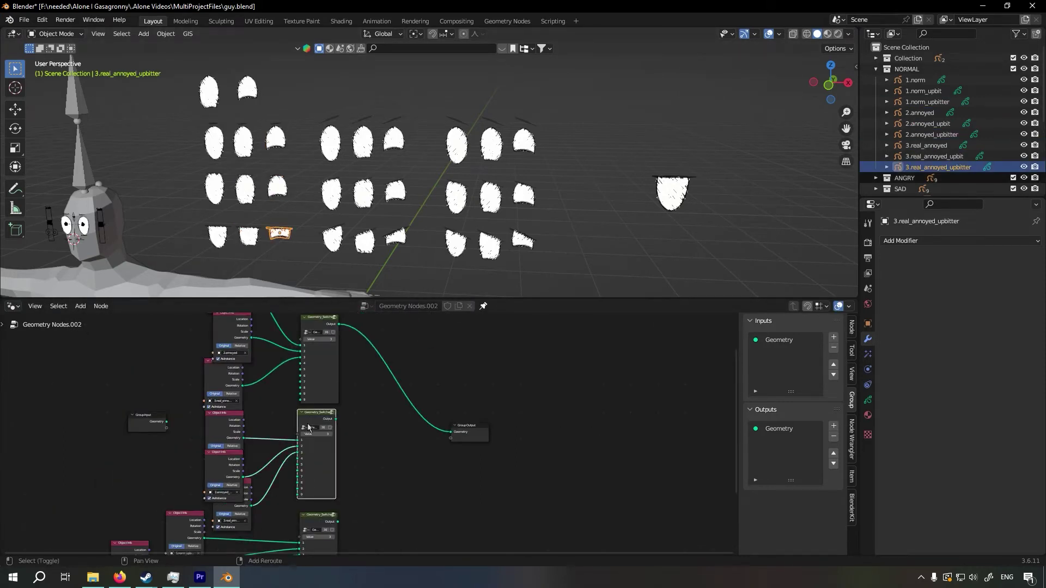
Place another Geometry Switcher before Group Output and link the three stacked switchers' outputs to its inputs 1 to 3
drag(308, 428, 409, 402)
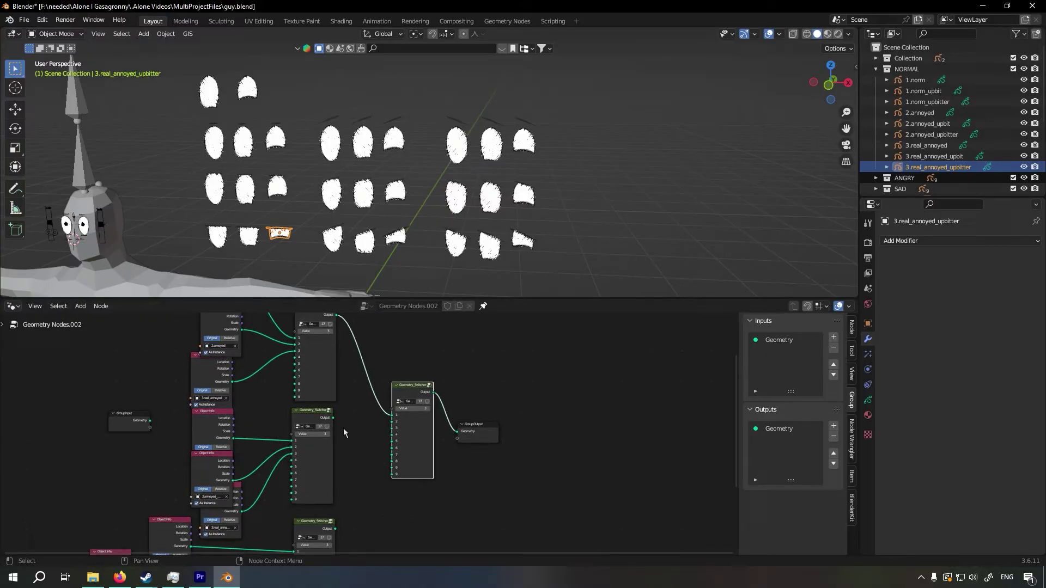
drag(335, 418, 364, 425)
middle_drag(382, 438, 374, 426)
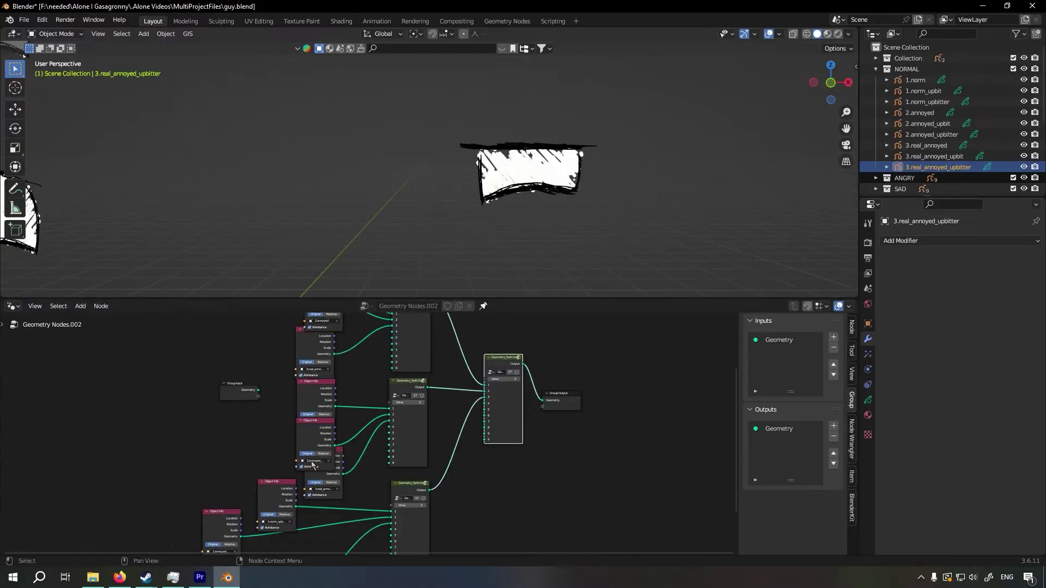
Connect the Value sockets of the three stacked switchers to one shared Group Input socket and name it "Brow height"
drag(230, 396, 207, 396)
scroll(430, 451, down, 3)
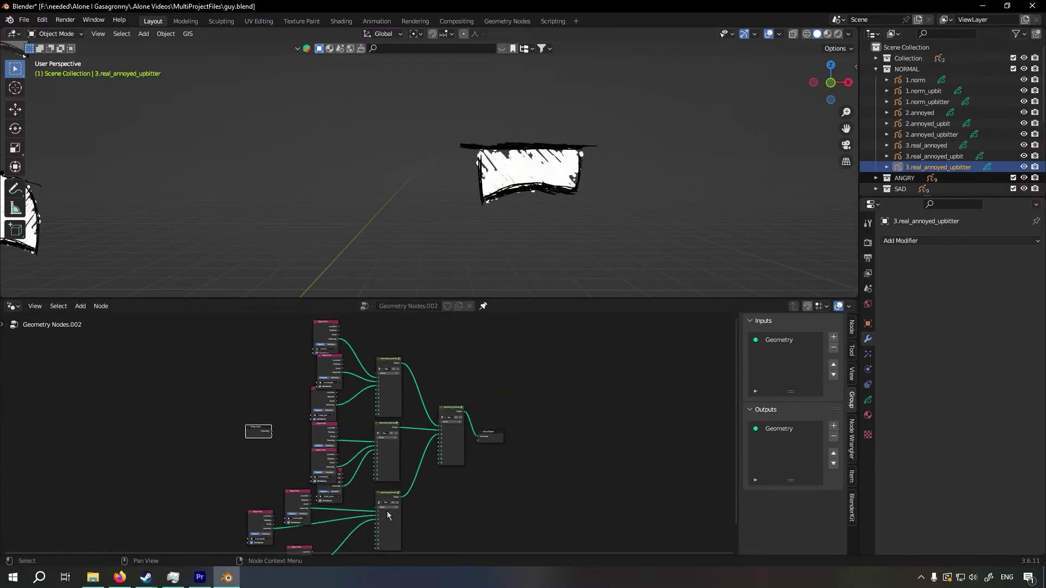
drag(417, 342, 376, 539)
scroll(410, 432, up, 3)
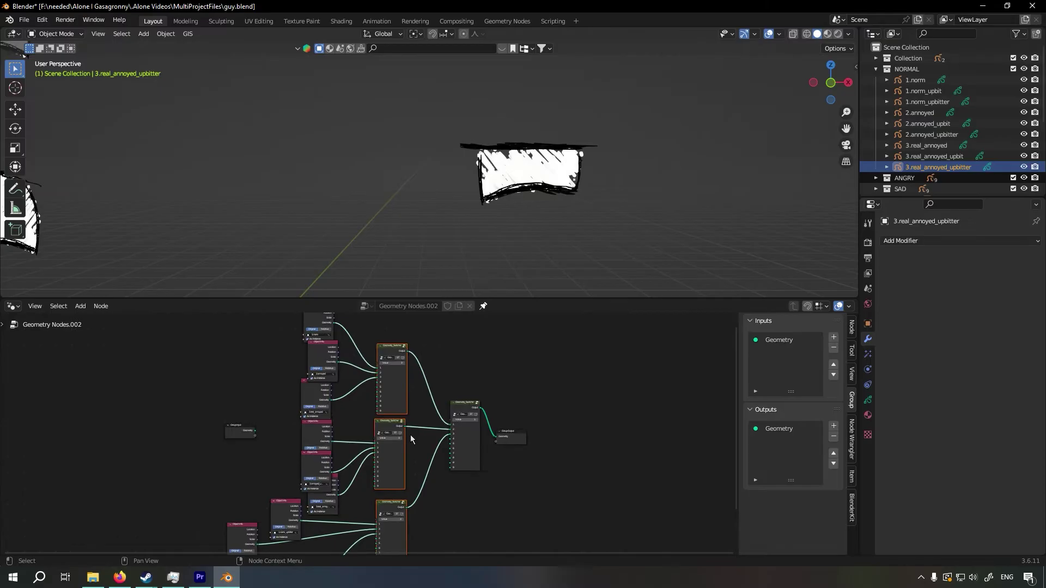
middle_drag(411, 435, 430, 449)
drag(399, 359, 347, 390)
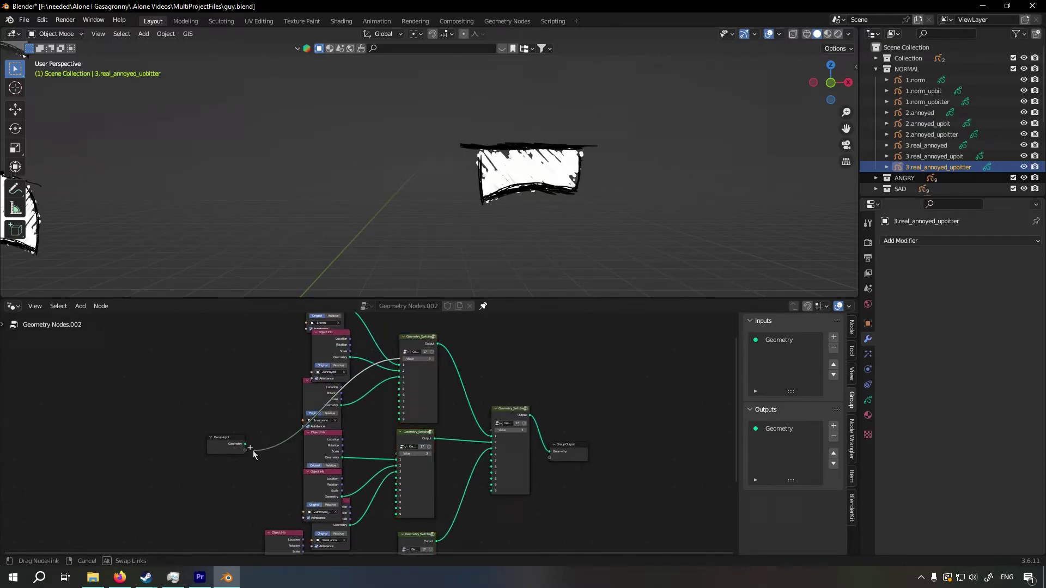
drag(253, 454, 250, 450)
drag(397, 454, 246, 450)
middle_drag(294, 463, 309, 420)
drag(413, 513, 260, 406)
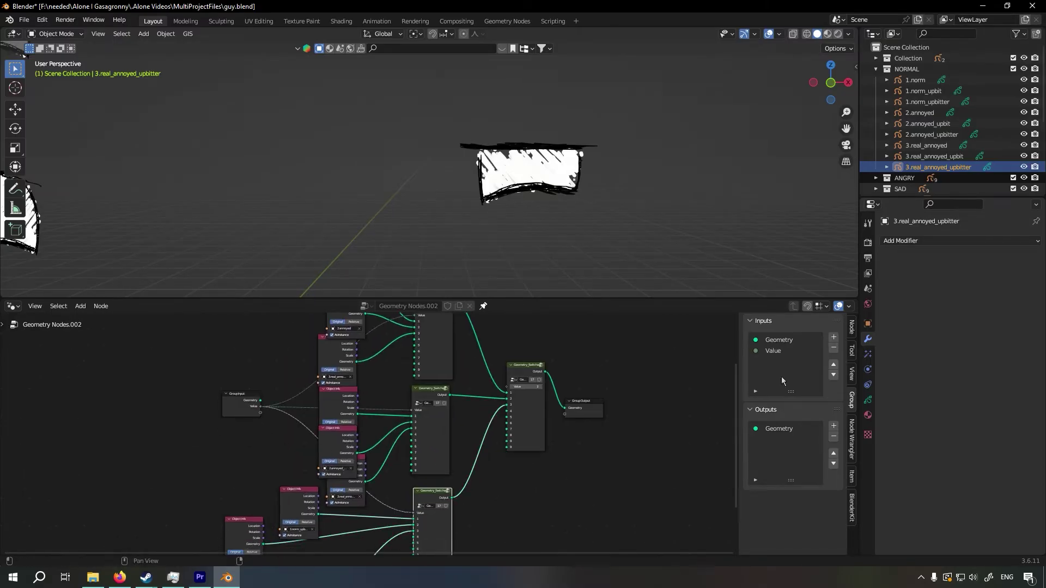
click(773, 351)
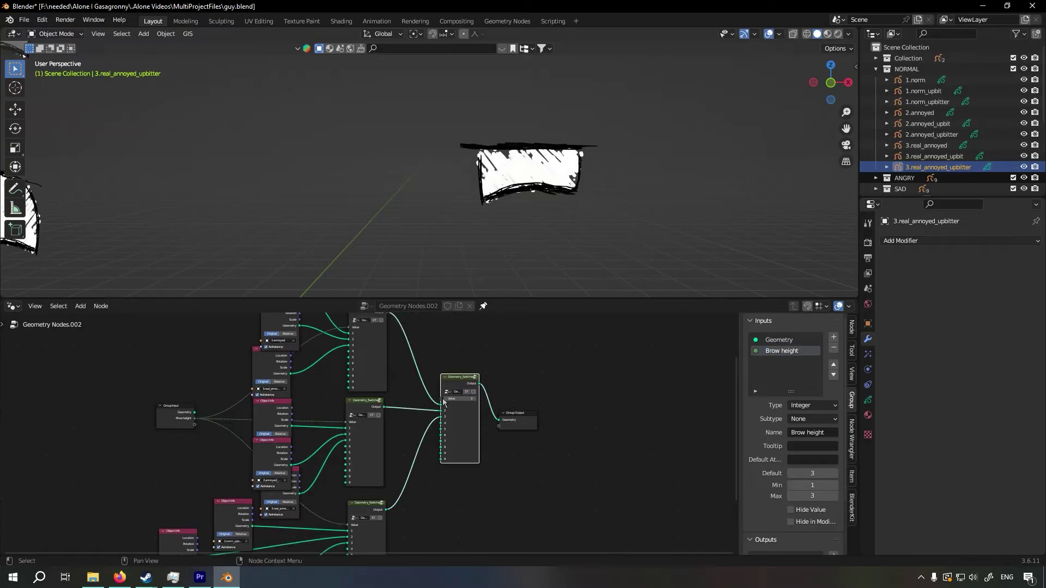
Expose the final switcher's Value as "eyelid height" and set both Brow height and eyelid height to 1 on Cube.001's modifier
drag(216, 424, 195, 425)
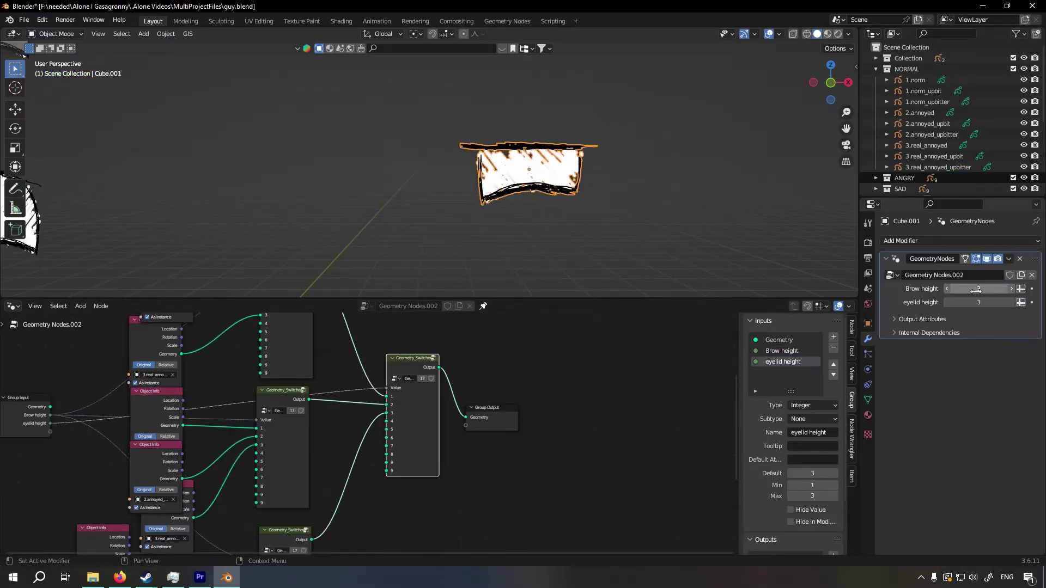
drag(979, 289, 952, 301)
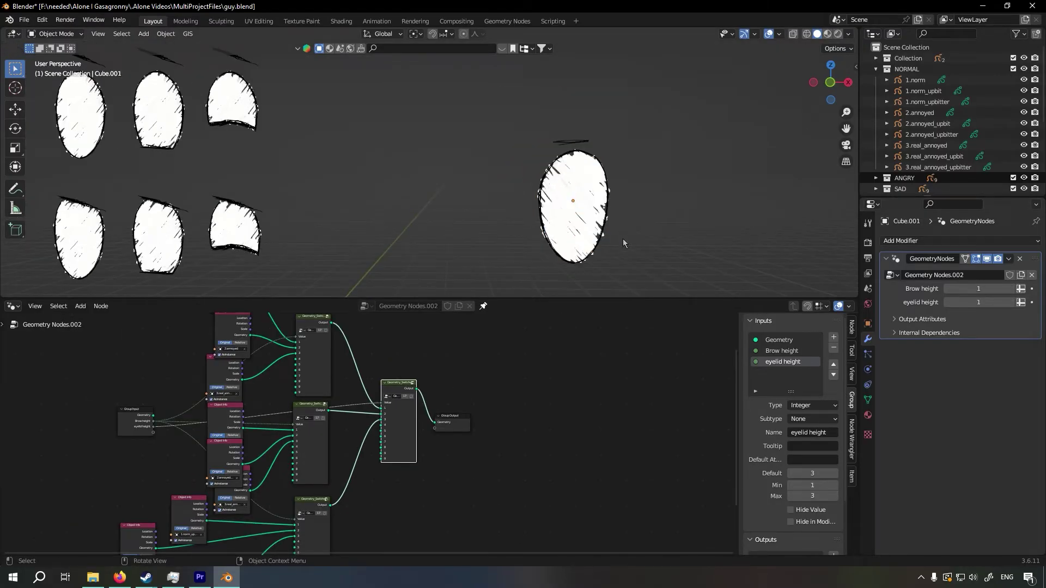
scroll(616, 242, down, 5)
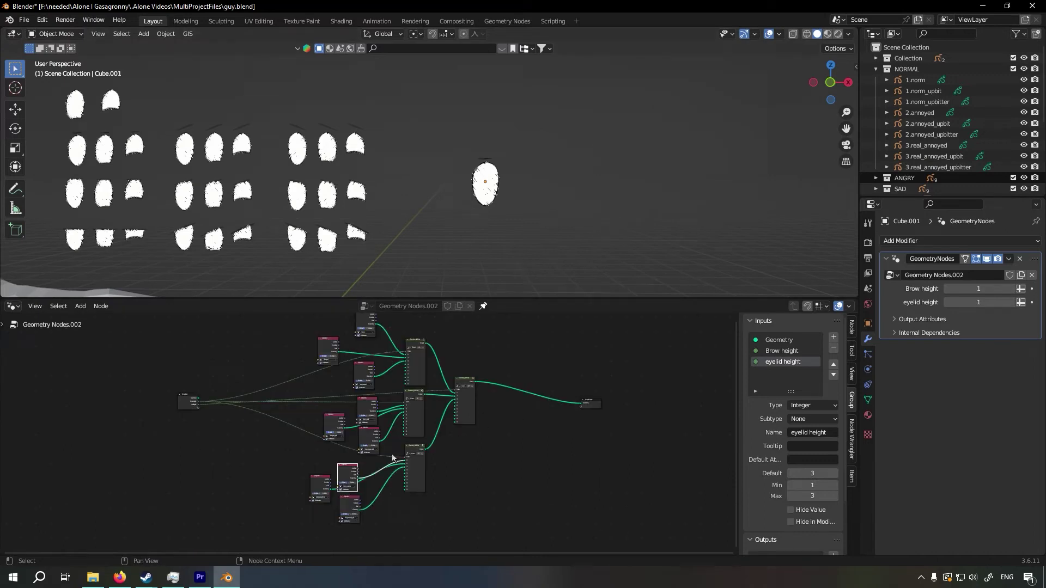
Join each stacked switcher and its Object Info nodes into its own frame, moving the third frame lower to separate it
drag(397, 458, 429, 383)
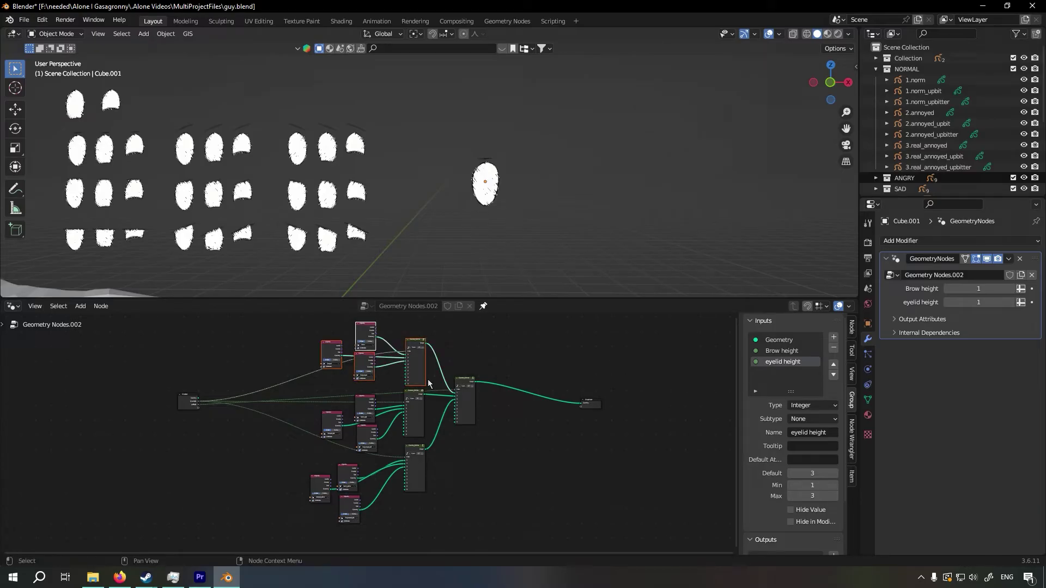
key(ctrl+j)
drag(308, 396, 412, 440)
key(ctrl+j)
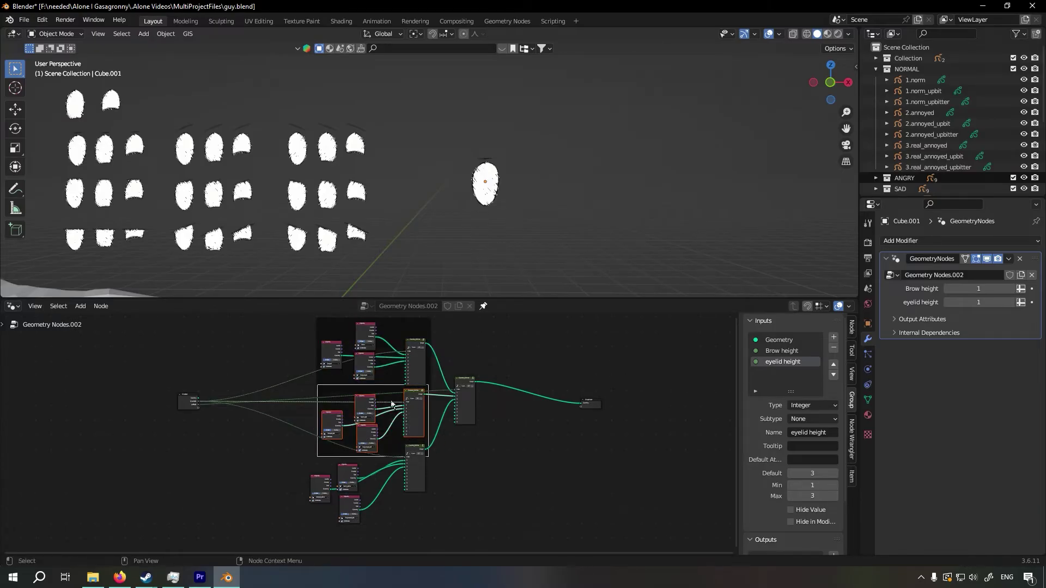
drag(293, 459, 430, 518)
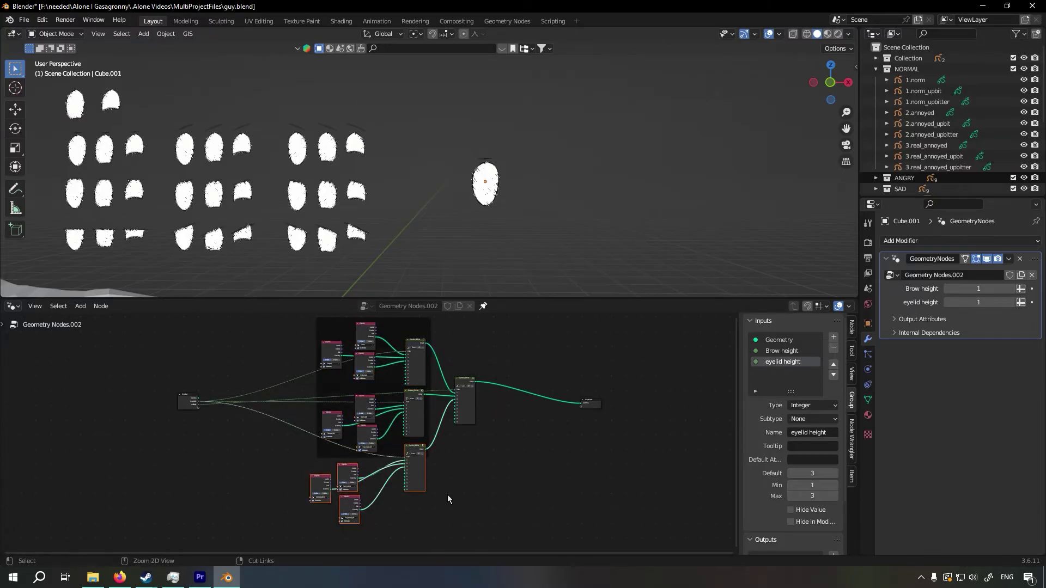
key(ctrl+j)
key(g)
click(449, 505)
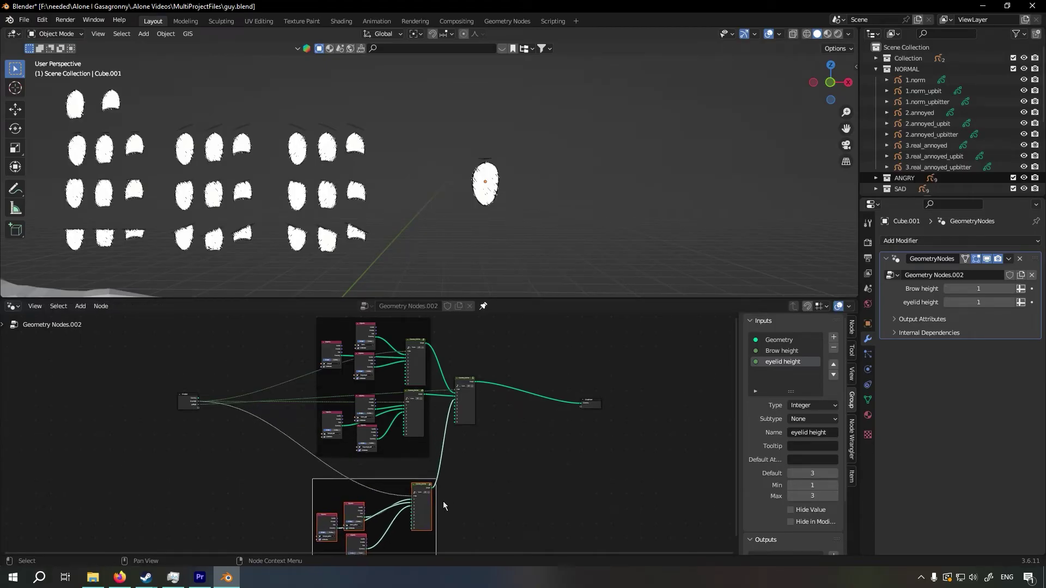
Enclose the three spaced frames and the final switcher in a "normal emotion" frame and place a duplicate of it above along Y
drag(433, 467, 308, 402)
drag(308, 402, 306, 385)
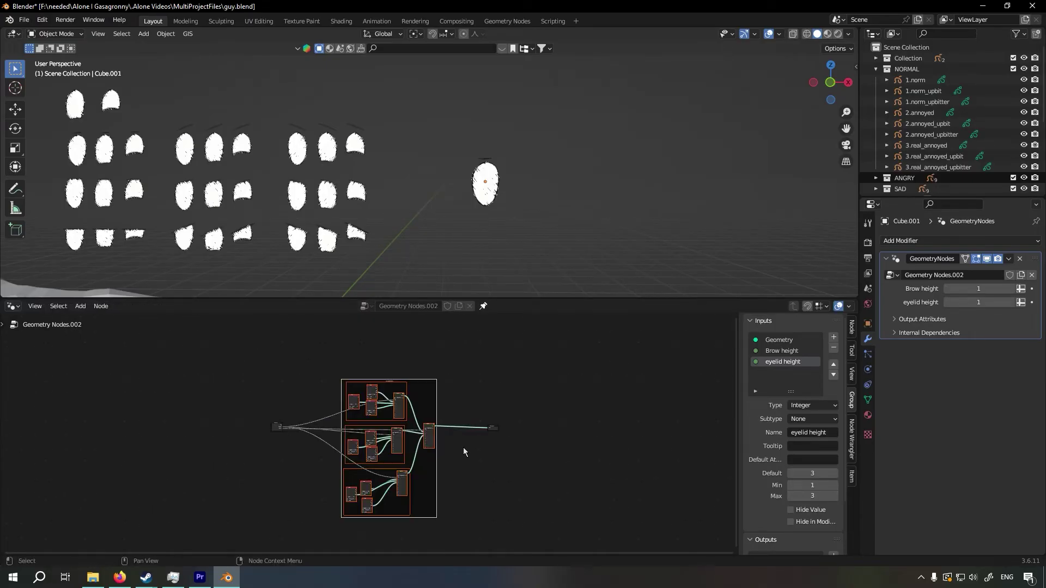
key(shift+d)
key(y)
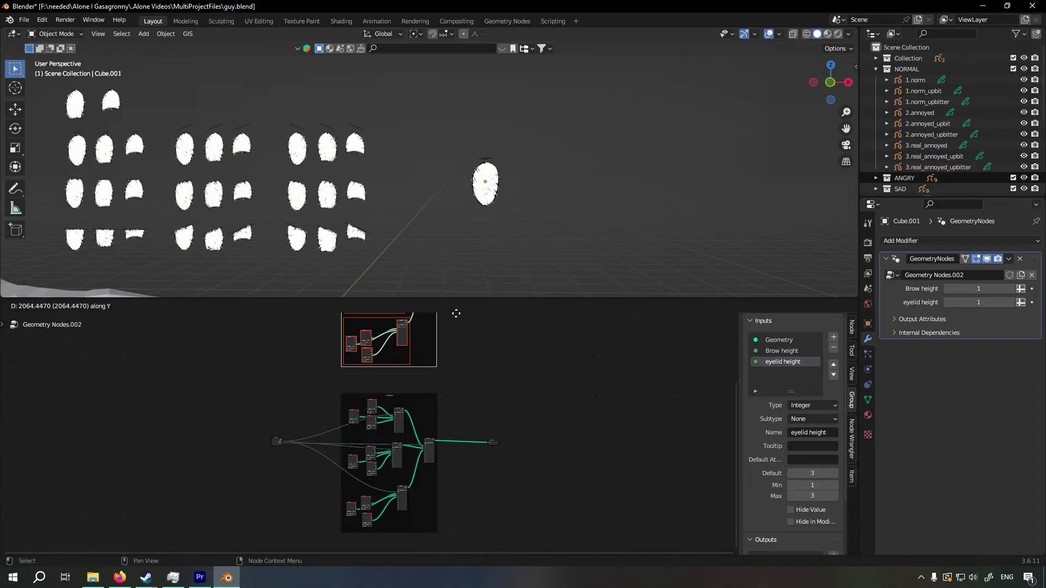
click(475, 357)
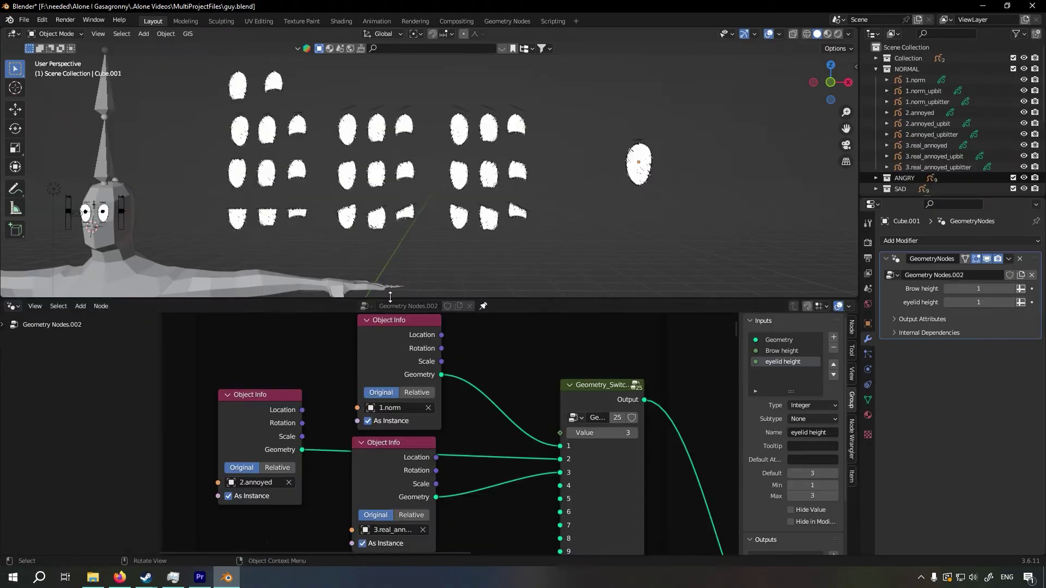
In the duplicated frame, replace the 1.norm object with 1.angry in the first cluster's Object Info node
scroll(487, 409, down, 4)
scroll(392, 348, up, 2)
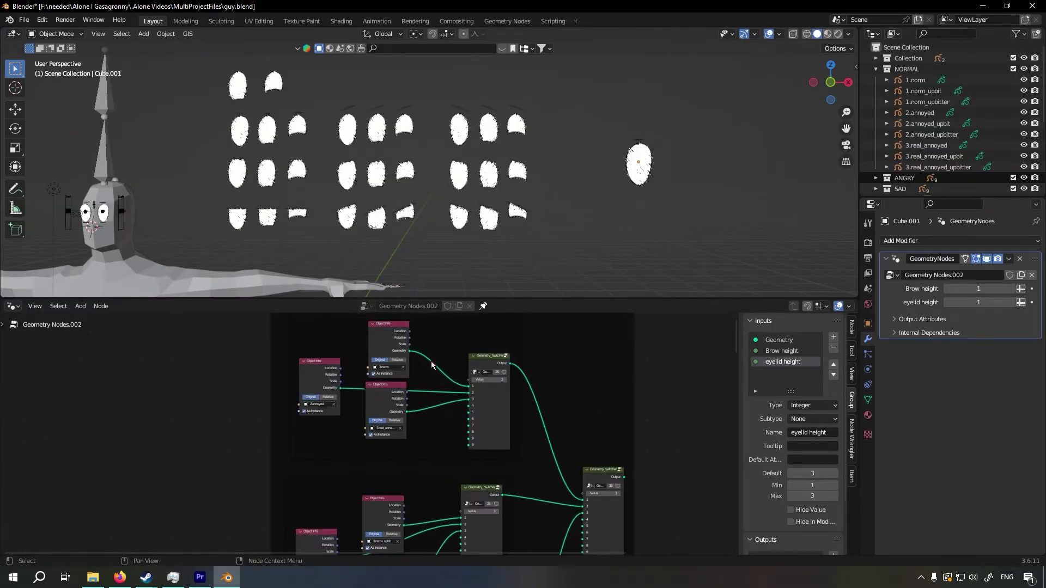
drag(388, 342, 387, 338)
scroll(388, 382, up, 3)
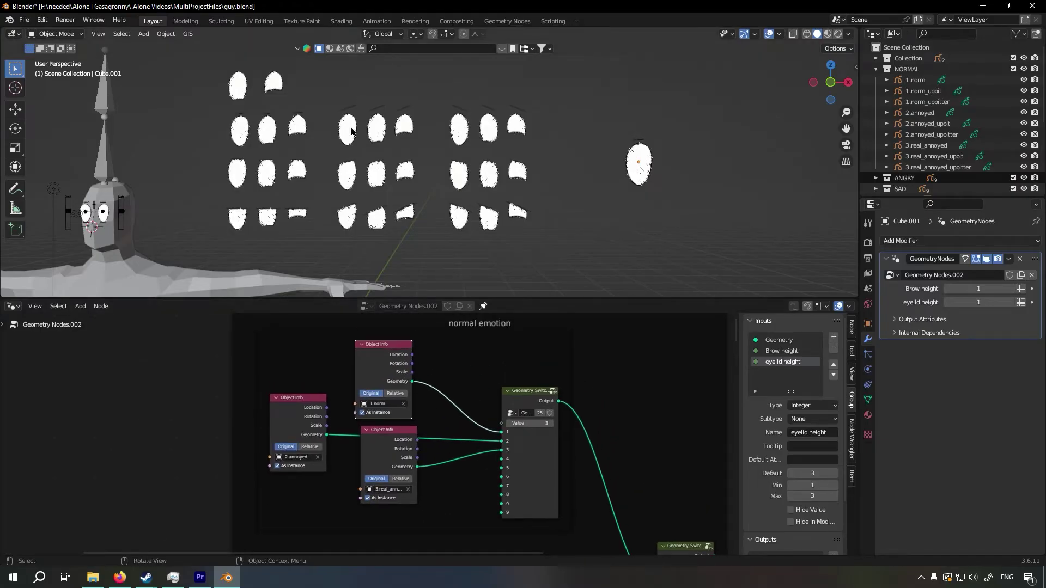
click(348, 130)
middle_drag(446, 210, 455, 214)
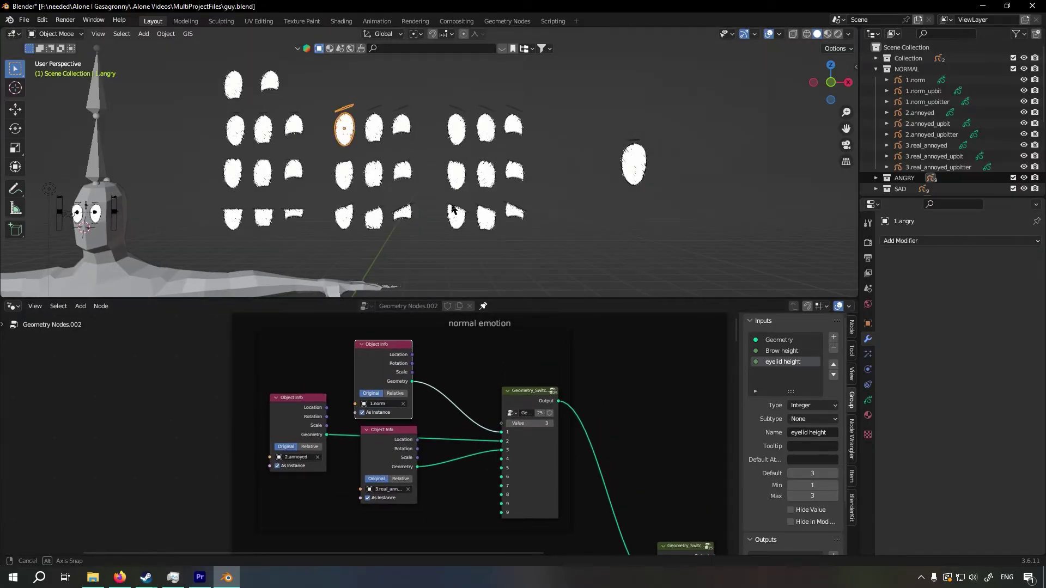
click(402, 354)
text(1.ang)
key(Return)
Replace the duplicated first cluster's second and third objects with 2.angrier and 3.angriest
click(299, 385)
click(298, 493)
click(342, 174)
drag(306, 337, 371, 357)
drag(340, 452, 351, 414)
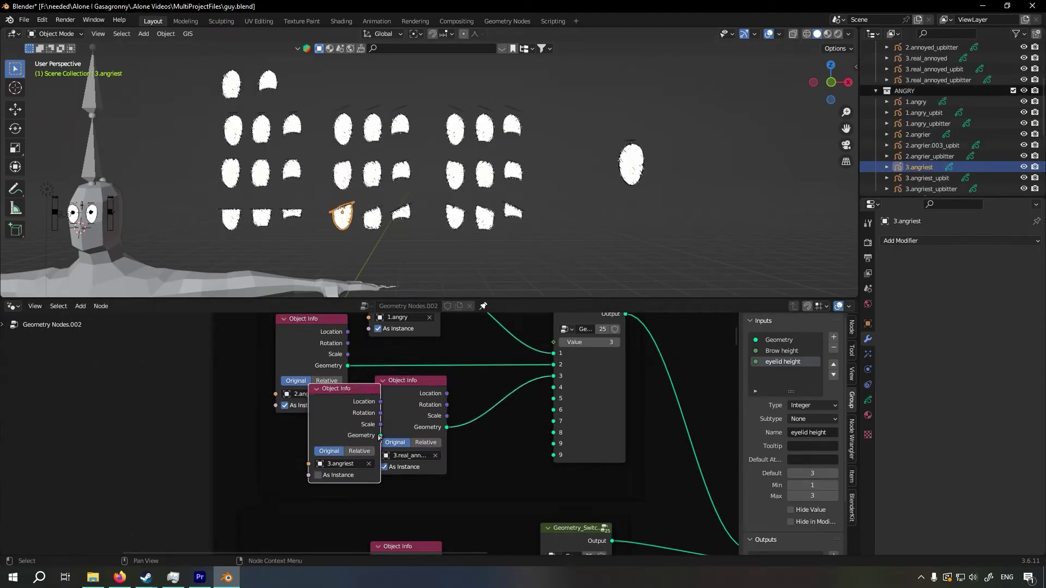
drag(352, 413, 438, 403)
drag(485, 458, 451, 464)
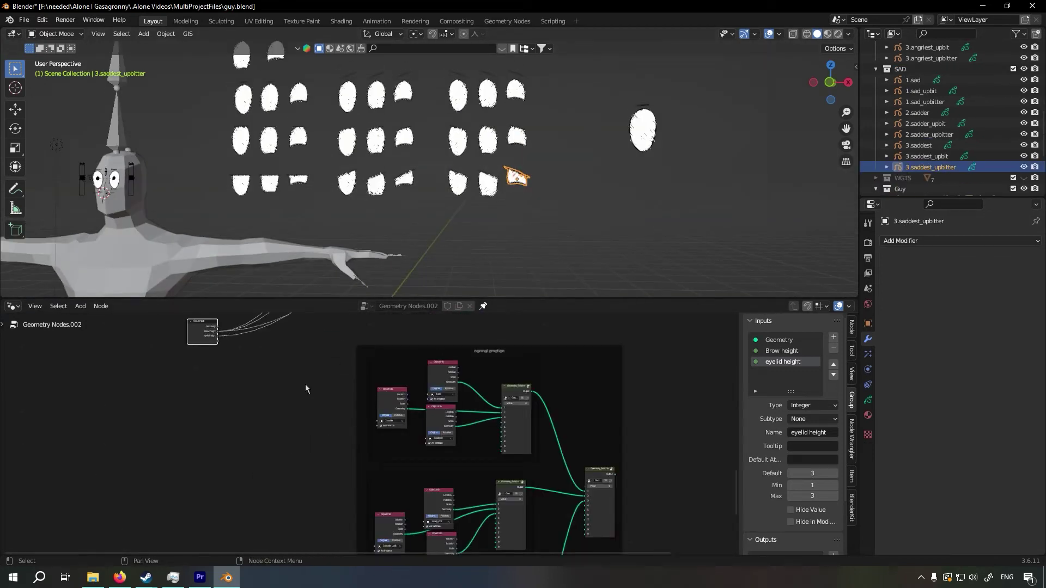
Connect the Group Input's Brow height and eyelid height to the Value inputs of the switchers in the lower duplicated emotion frame
alt+right_drag(182, 358, 532, 442)
middle_drag(493, 471, 492, 418)
scroll(492, 417, down, 5)
middle_drag(492, 417, 493, 405)
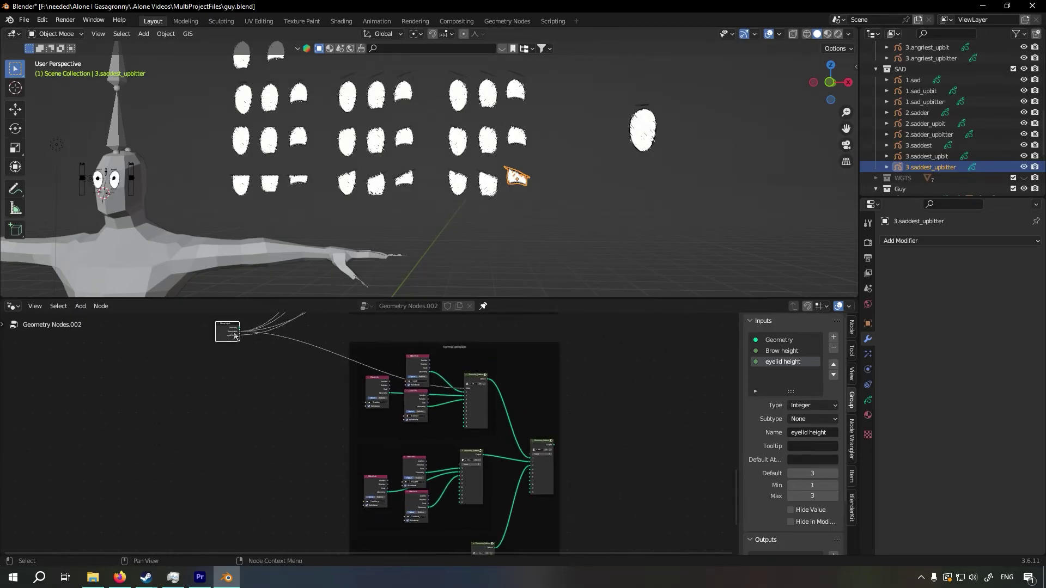
alt+right_drag(234, 336, 469, 533)
mouse_move(468, 534)
middle_down()
mouse_move(457, 481)
mouse_move(462, 551)
middle_up()
Move the Group Input beside the middle emotion frame and cut the link from that frame's final switcher to the Group Output
middle_drag(268, 440, 272, 462)
key(g)
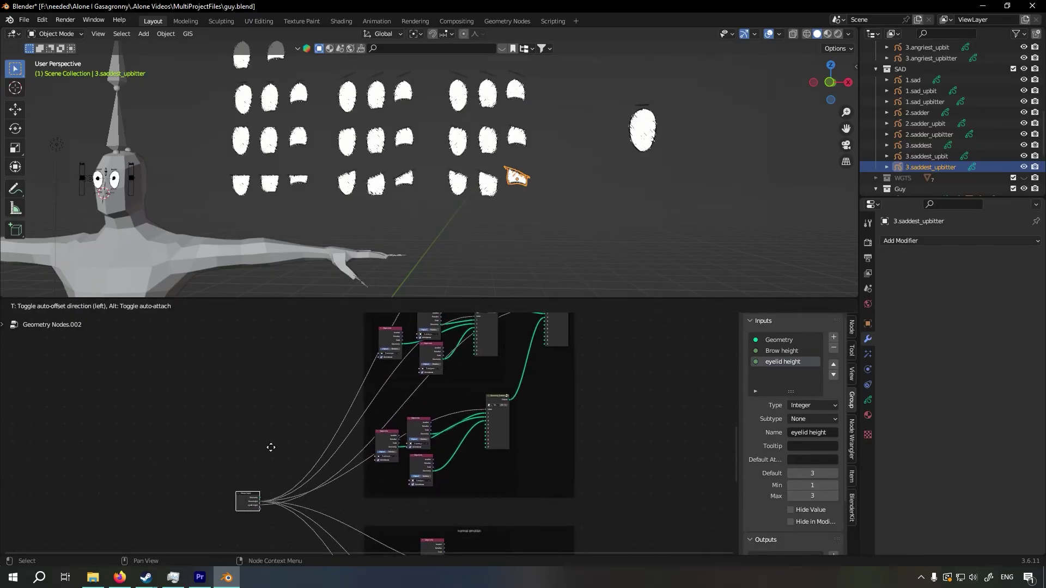
drag(271, 447, 292, 348)
middle_drag(294, 354, 294, 515)
drag(288, 502, 288, 375)
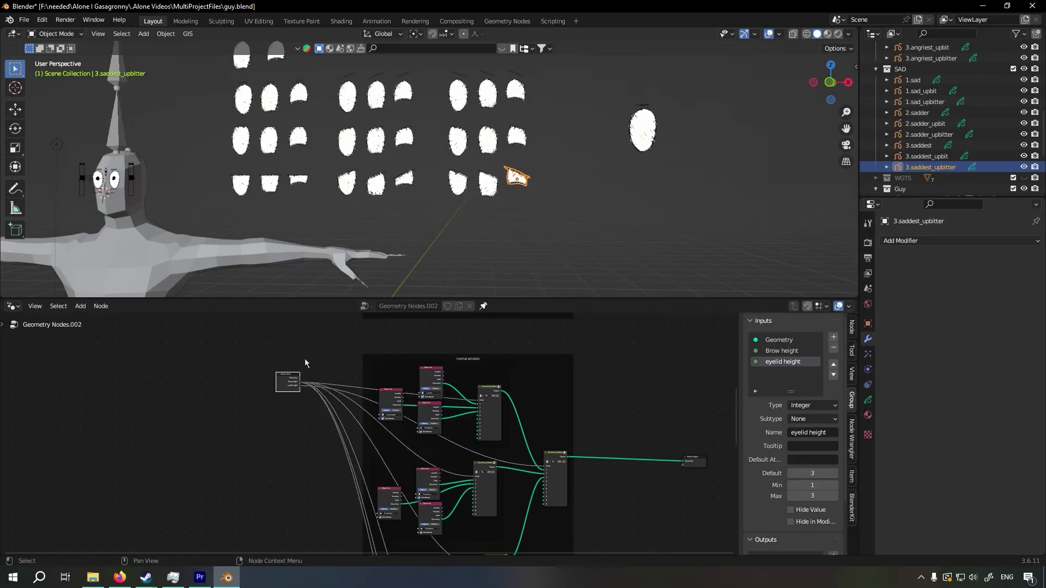
middle_drag(305, 360, 307, 493)
scroll(439, 434, down, 7)
scroll(463, 436, up, 2)
ctrl+right_drag(484, 438, 473, 476)
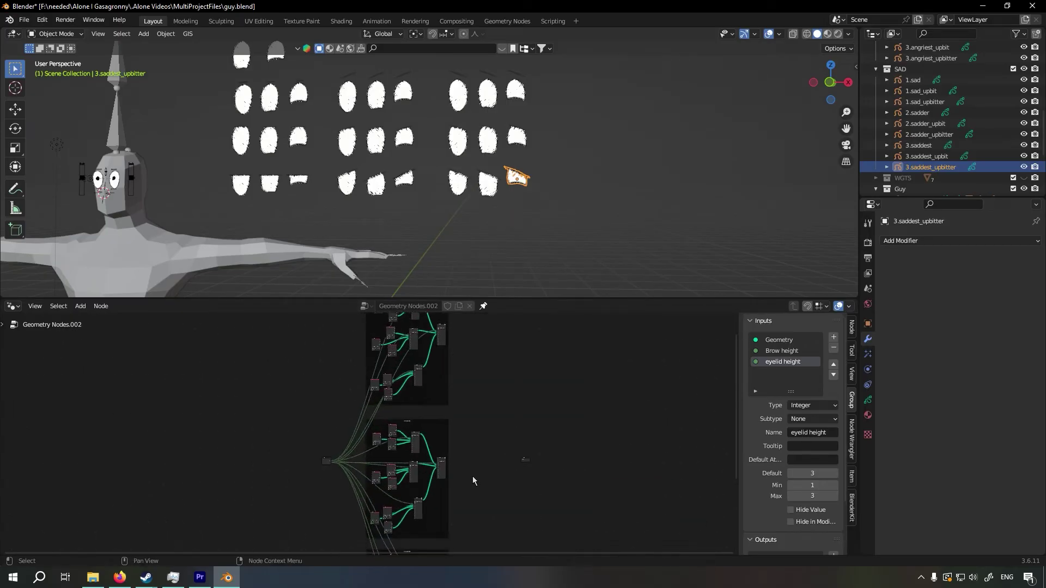
Duplicate the middle frame's final switcher, detach the copy from the frame and place it between the frames and the Group Output
middle_drag(473, 476, 415, 452)
scroll(418, 458, up, 16)
click(418, 459)
middle_drag(495, 435, 372, 447)
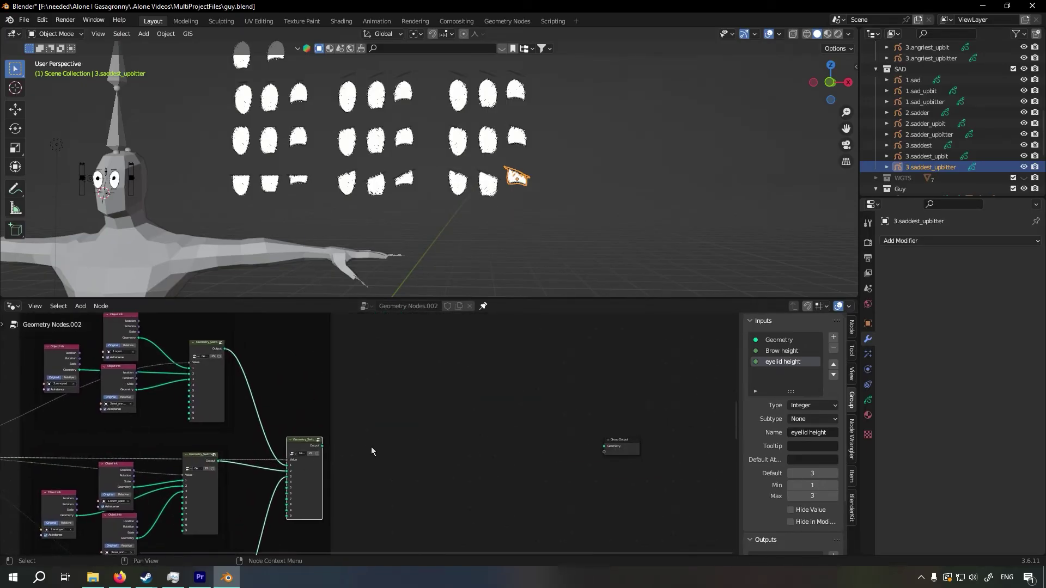
key(shift+d)
click(532, 441)
right_click(455, 438)
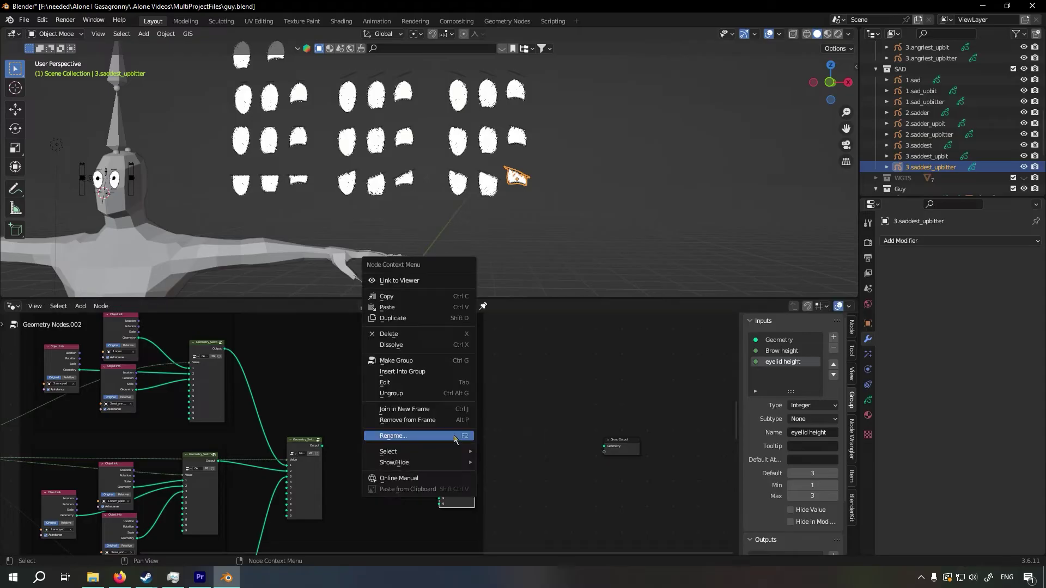
click(457, 420)
mouse_move(476, 432)
mouse_down()
mouse_move(460, 428)
mouse_move(482, 425)
mouse_move(482, 405)
mouse_move(480, 441)
mouse_up()
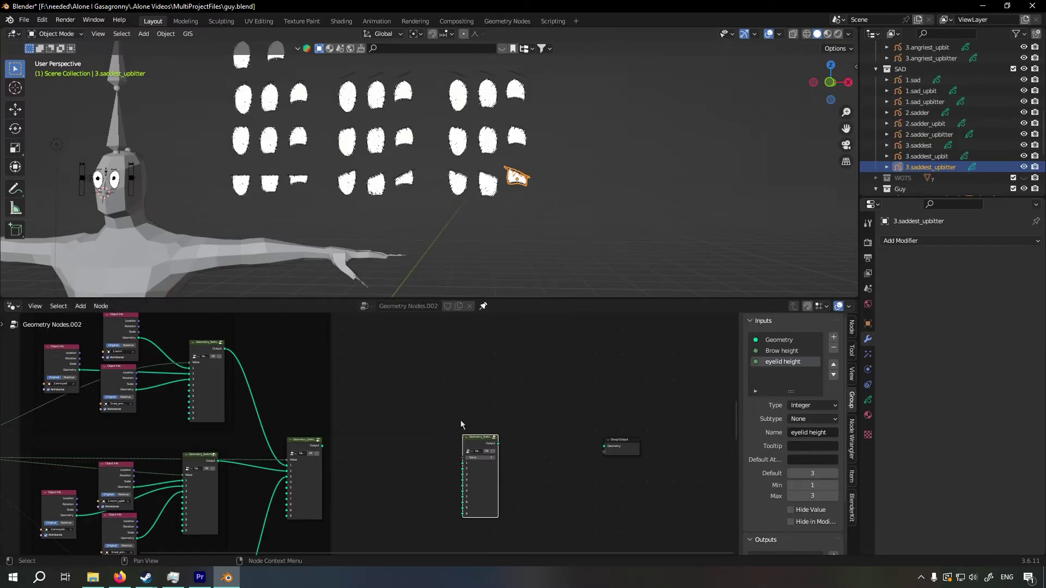
Connect the outputs of the three emotion frames to the new switcher in order and feed its result into the Group Output
drag(322, 447, 462, 464)
scroll(362, 335, down, 5)
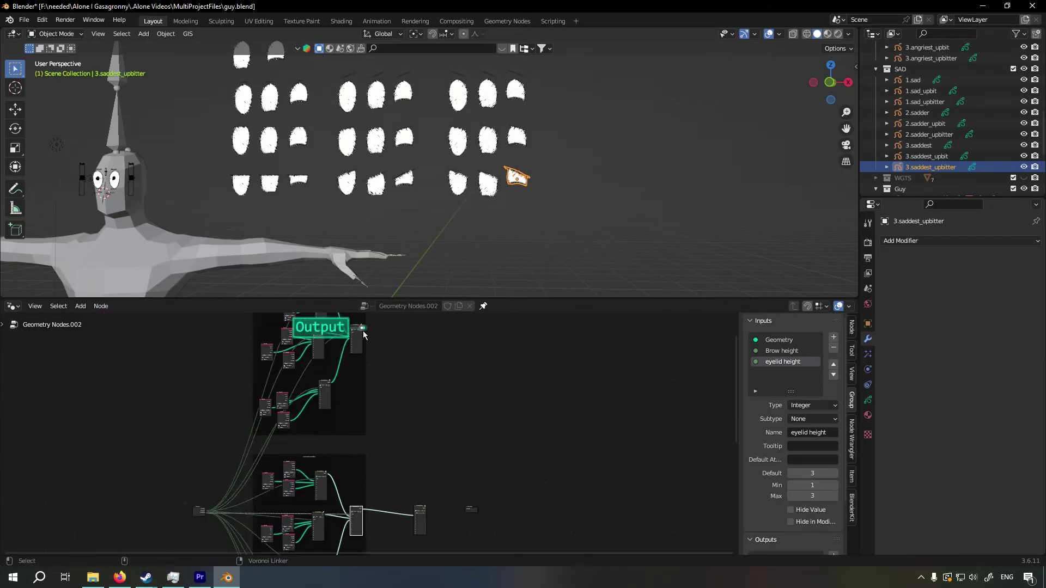
alt+right_drag(363, 332, 412, 508)
alt+right_drag(354, 537, 424, 357)
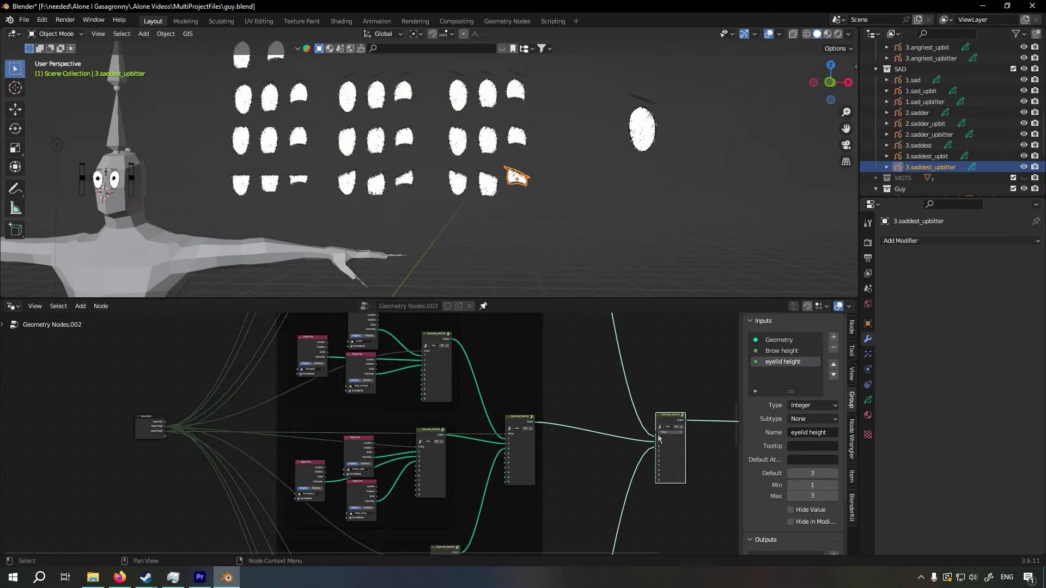
Link the new switcher's Value to a new integer Group Input named emotion, with default 3, minimum 1 and maximum 3
drag(657, 436, 633, 435)
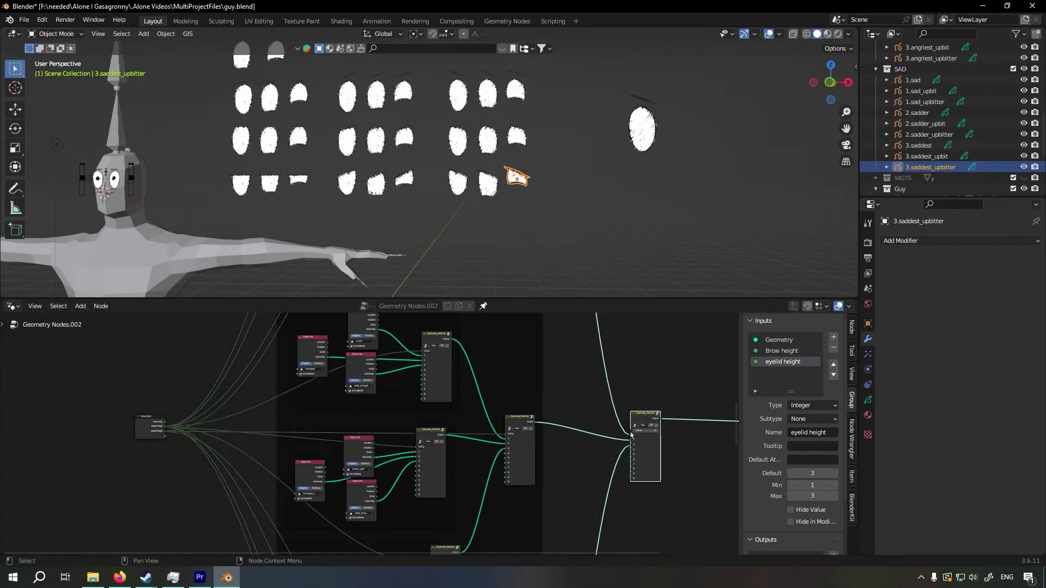
drag(305, 428, 165, 437)
scroll(229, 437, up, 4)
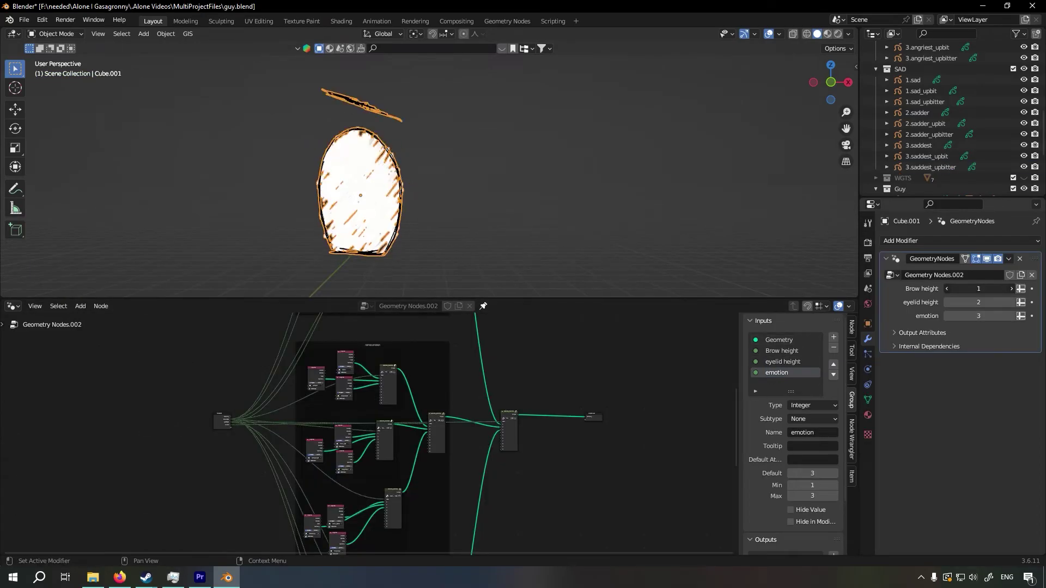
Test the modifier's Brow height and eyelid height controls on the eye object
drag(984, 289, 958, 289)
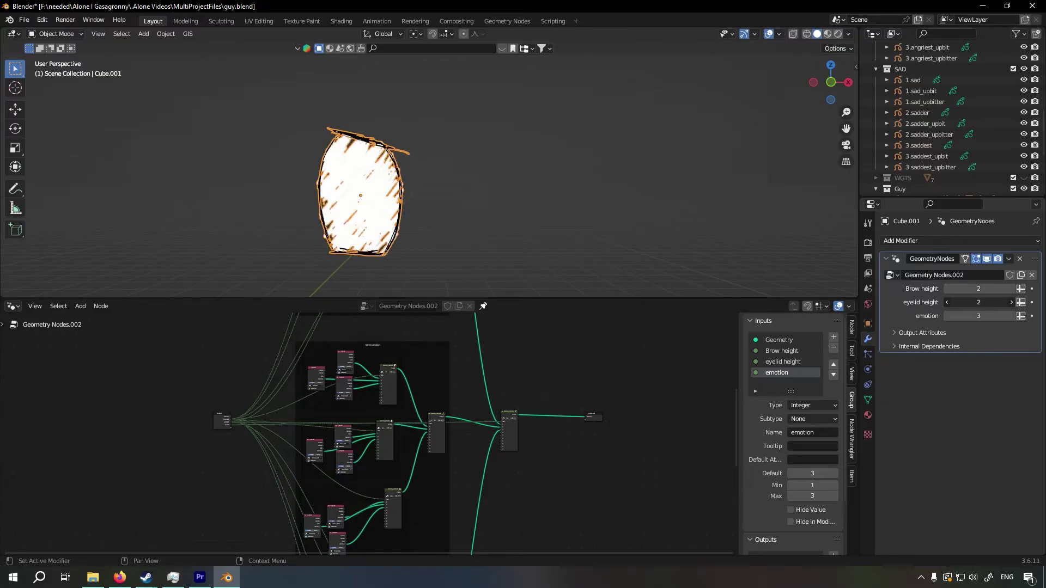
mouse_move(979, 303)
mouse_down()
mouse_move(953, 303)
mouse_move(1002, 302)
mouse_move(958, 316)
mouse_move(992, 316)
mouse_up()
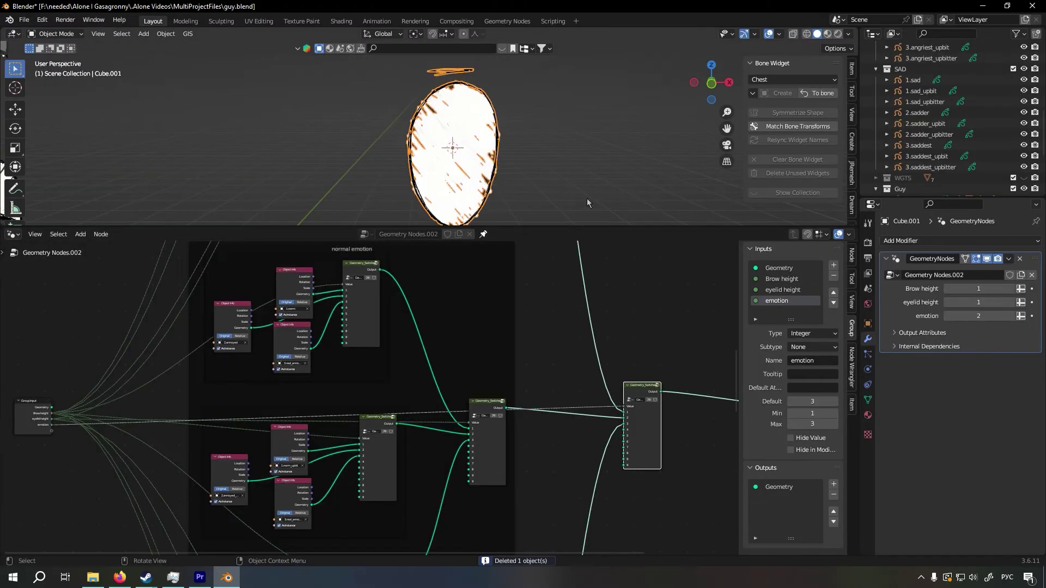
scroll(599, 311, down, 4)
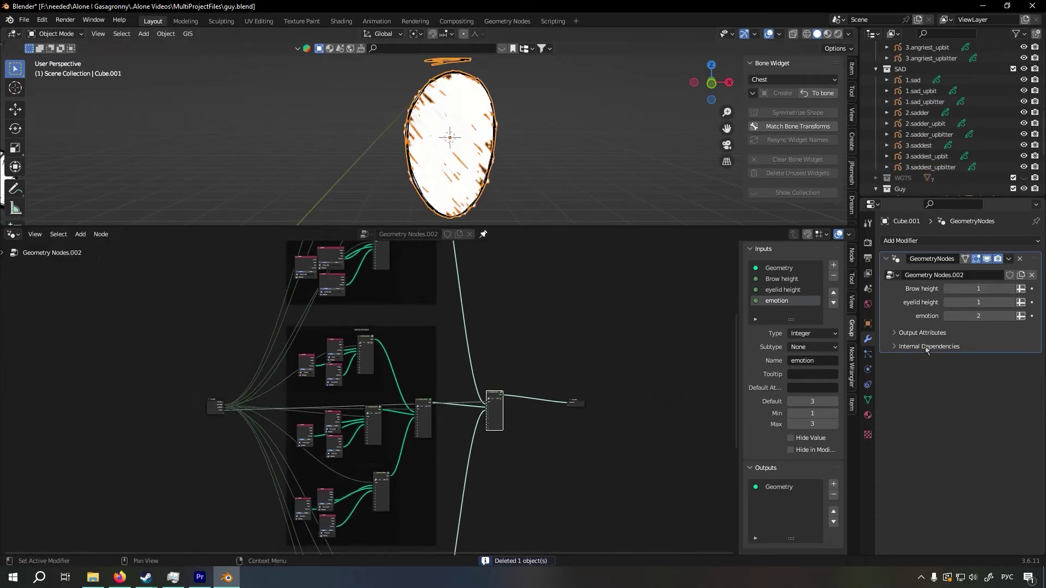
scroll(583, 327, down, 4)
Cycle the modifier's emotion value through 1, 2 and 3, box-selecting the matching upper, middle and lower frame's nodes for each value
click(1012, 316)
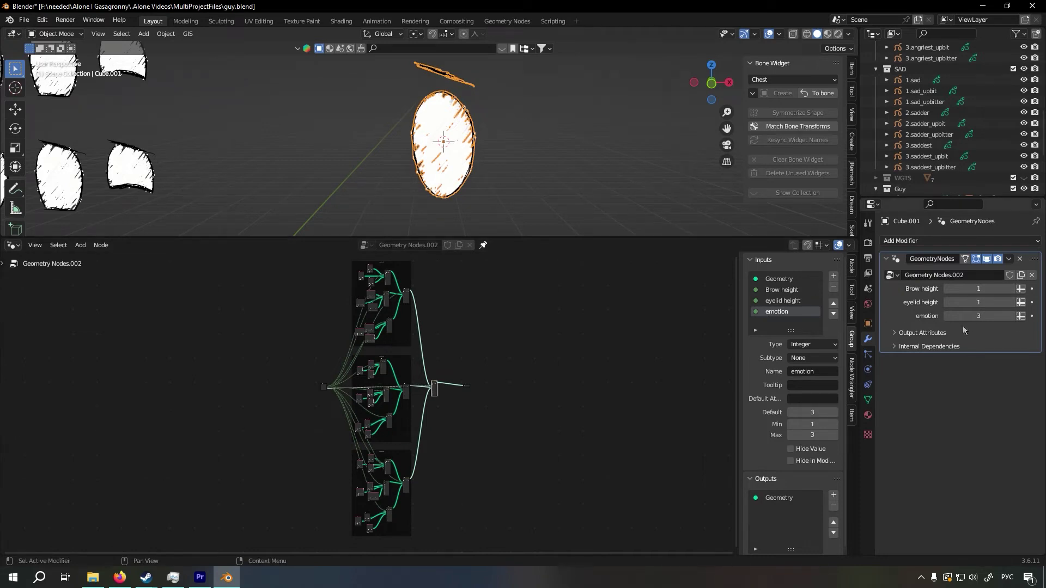
click(948, 317)
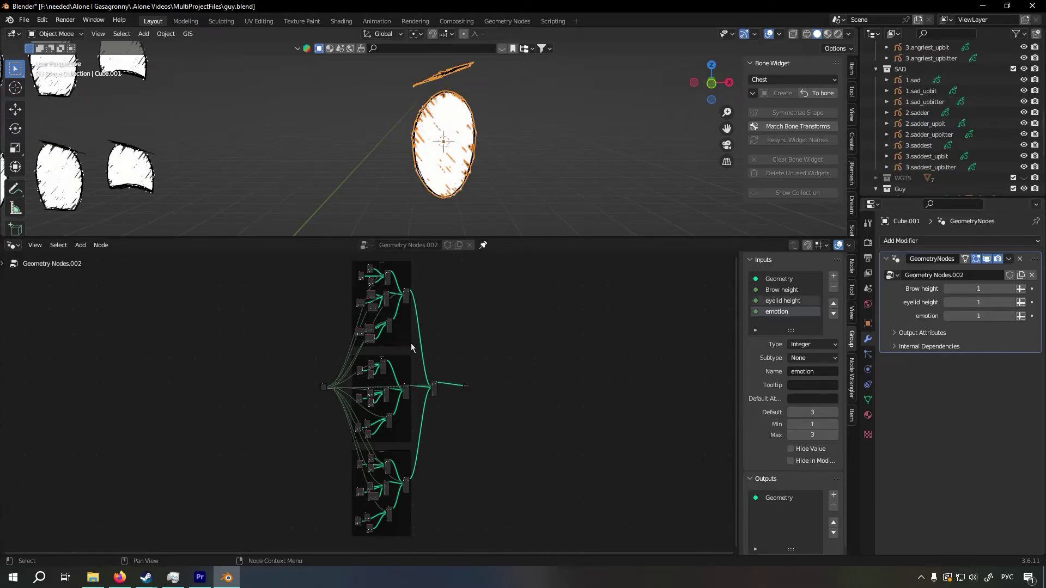
drag(416, 350, 341, 261)
click(456, 391)
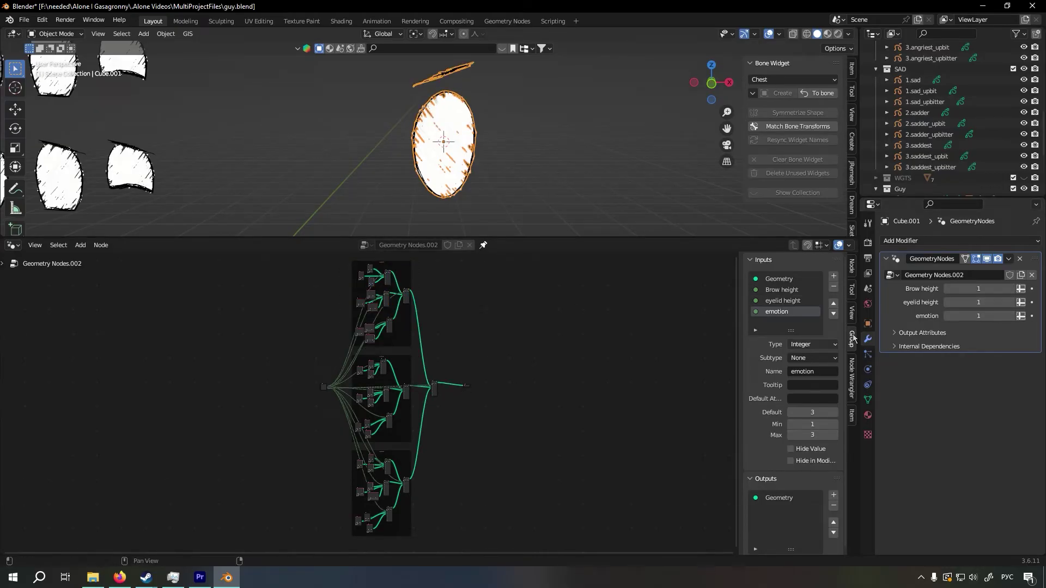
click(1015, 316)
drag(412, 443, 367, 357)
click(513, 378)
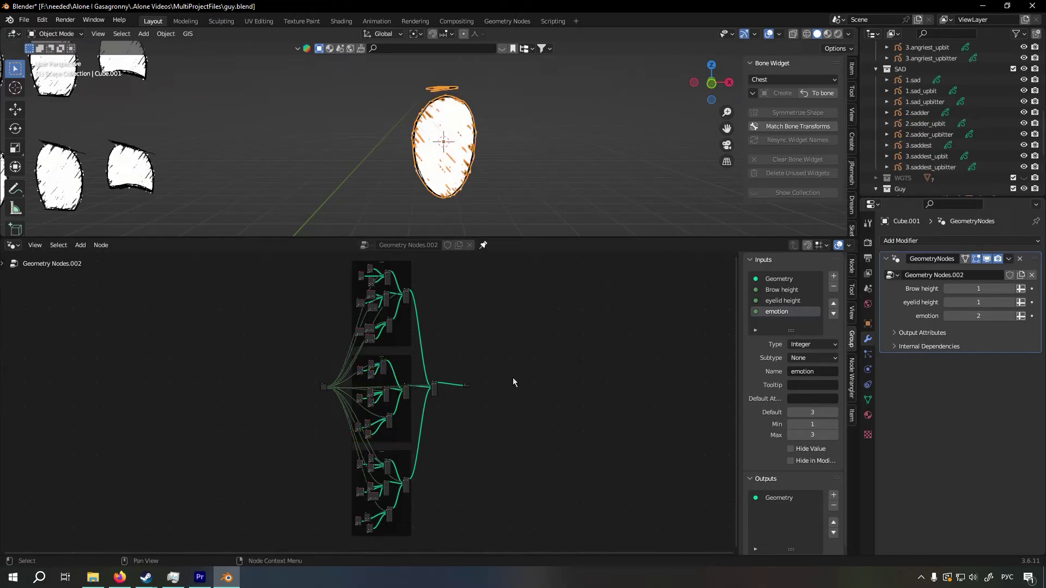
click(1012, 316)
drag(418, 534, 352, 452)
scroll(337, 359, up, 8)
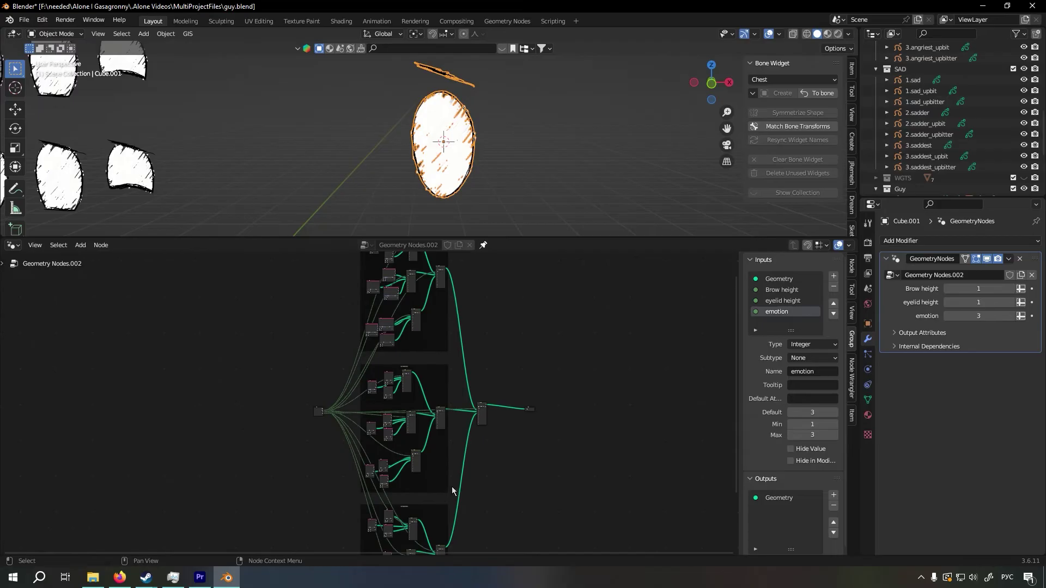
Examine the three switcher clusters inside the lower emotion frame, selecting each one in turn
middle_drag(531, 471, 524, 275)
scroll(513, 421, up, 5)
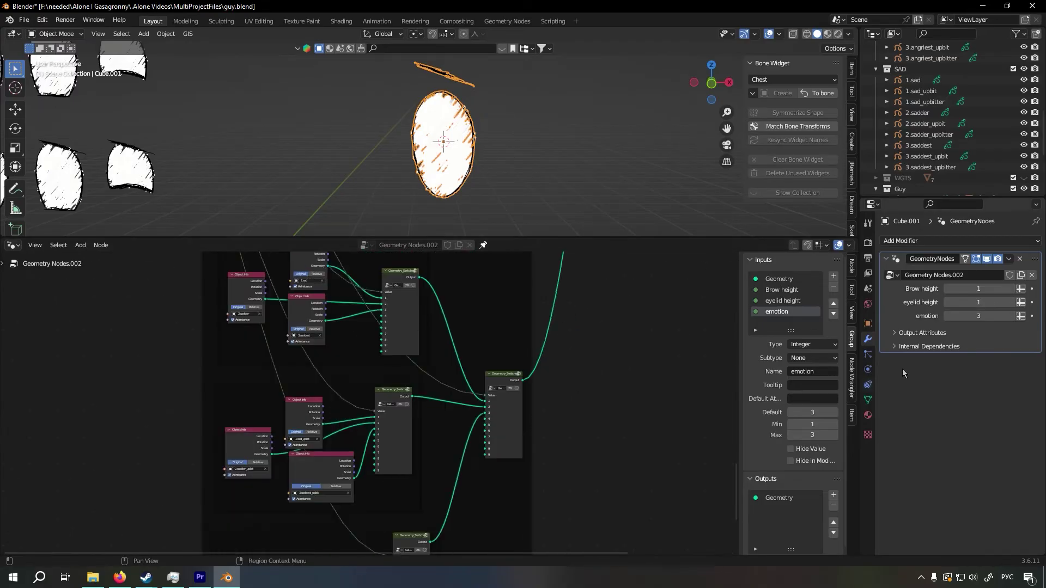
scroll(497, 362, down, 3)
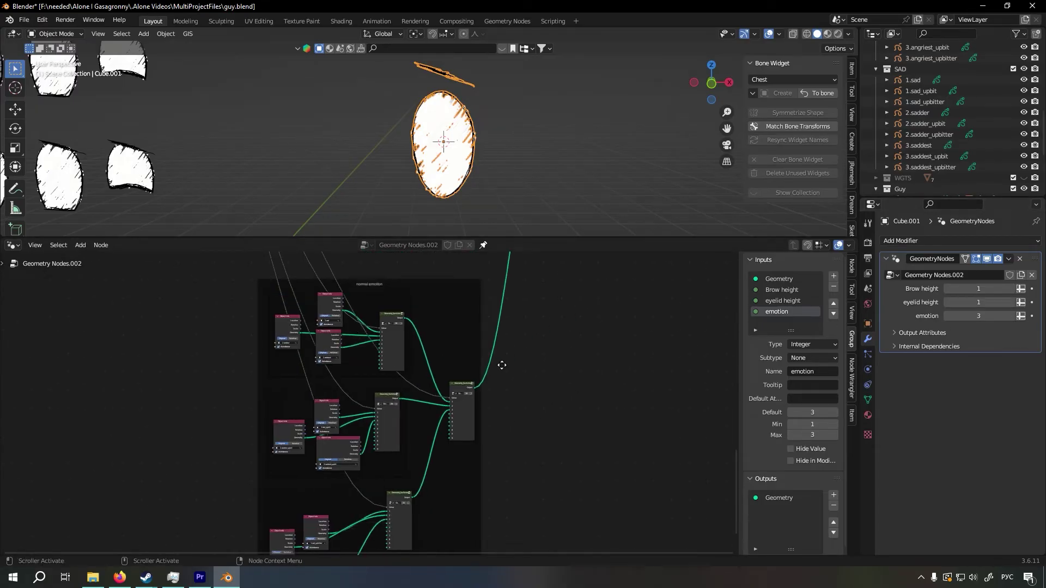
drag(430, 410, 285, 317)
middle_drag(407, 454, 429, 404)
drag(444, 453, 284, 370)
key(ctrl+j)
middle_drag(376, 428, 396, 350)
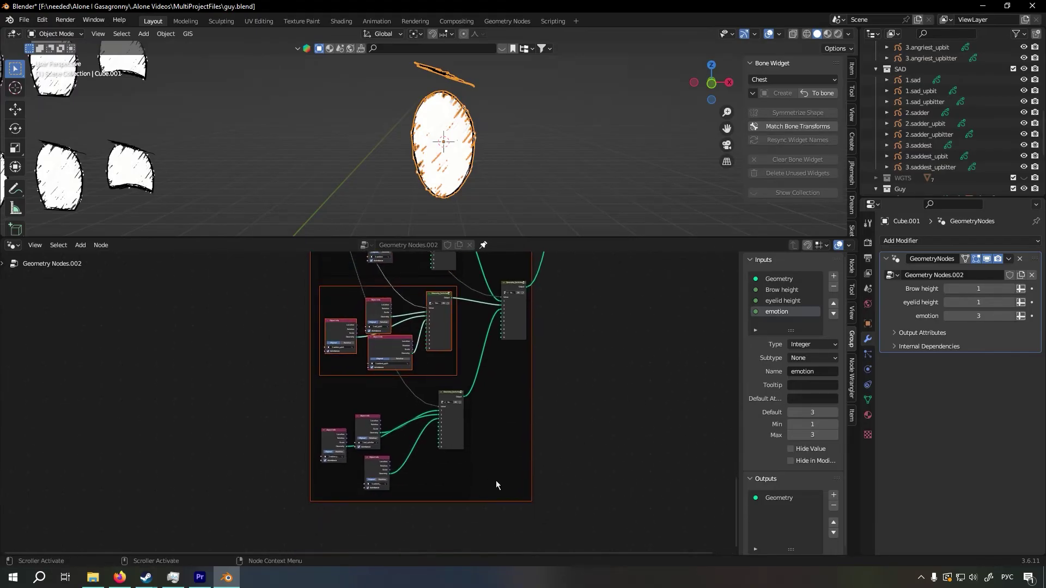
drag(503, 483, 319, 384)
key(ctrl+j)
click(578, 374)
middle_drag(565, 321, 574, 466)
Step the eyelid height from 1 through 2 to 3, selecting the matching cluster in the lower emotion frame for each value
scroll(574, 465, up, 3)
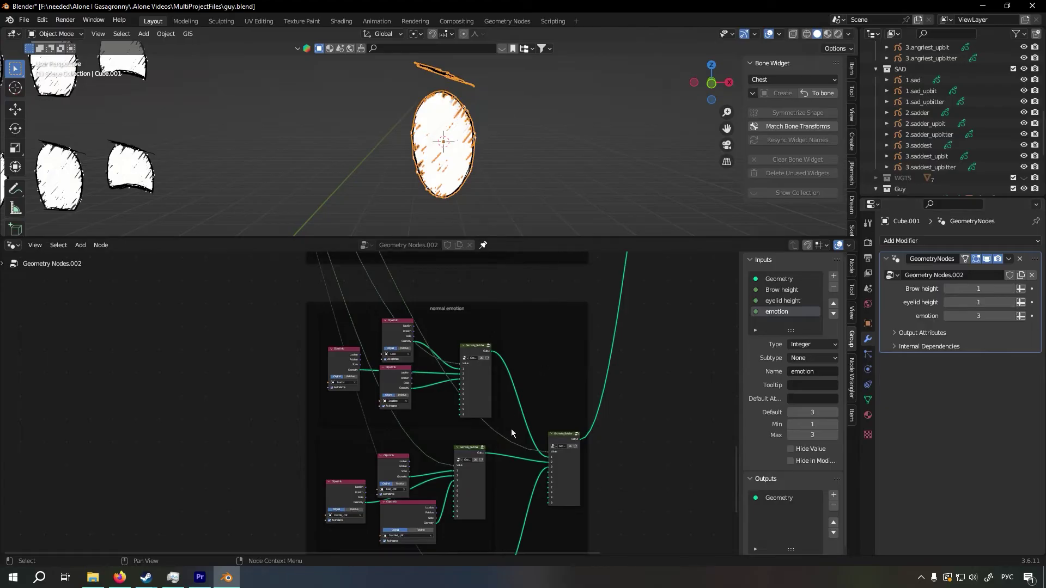
drag(505, 425, 343, 335)
middle_drag(505, 389, 523, 274)
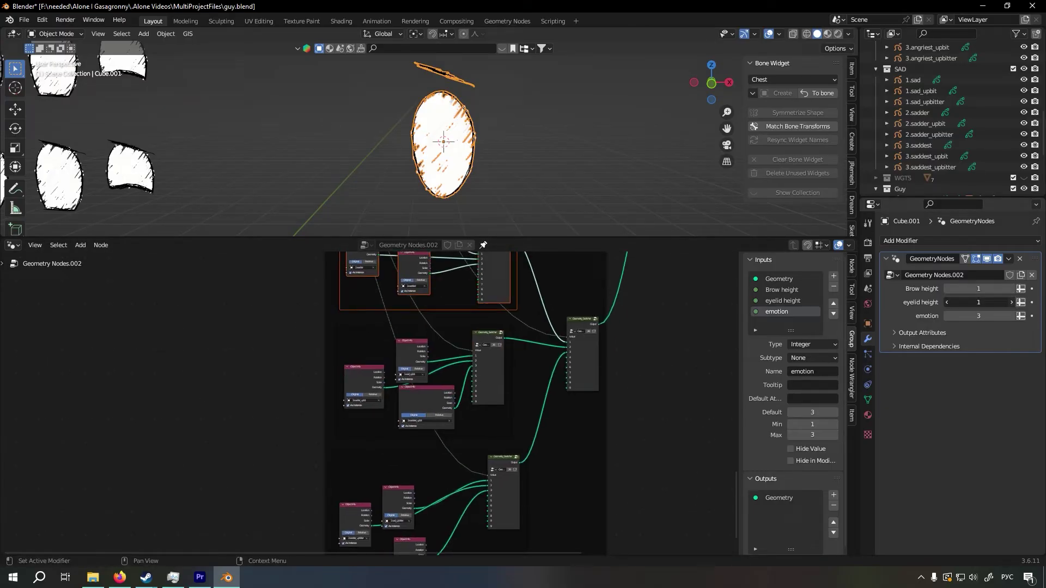
click(1011, 303)
drag(535, 445, 365, 342)
click(572, 483)
middle_drag(572, 483, 581, 389)
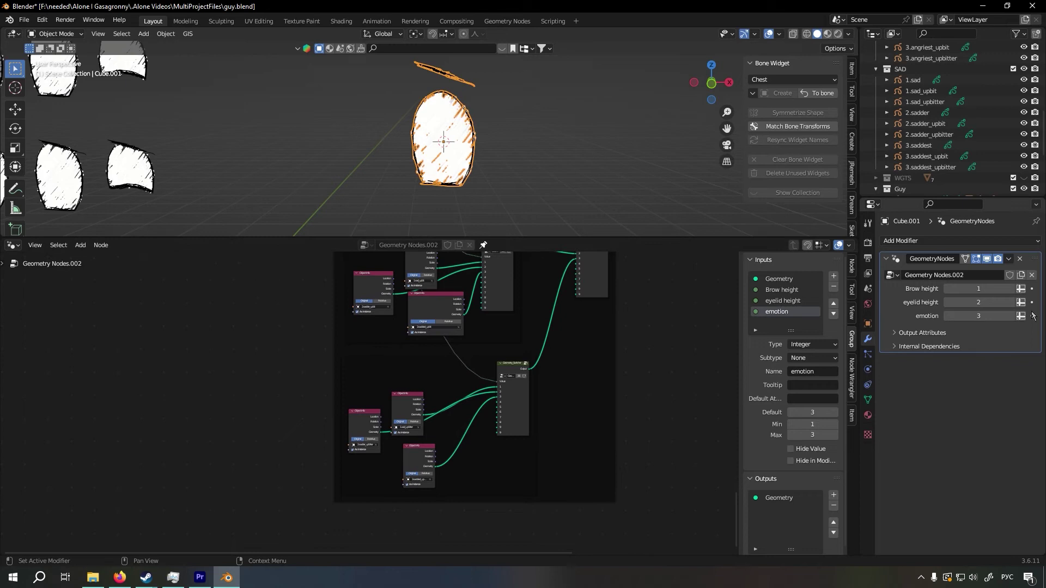
click(1012, 302)
scroll(530, 495, down, 3)
scroll(392, 413, up, 3)
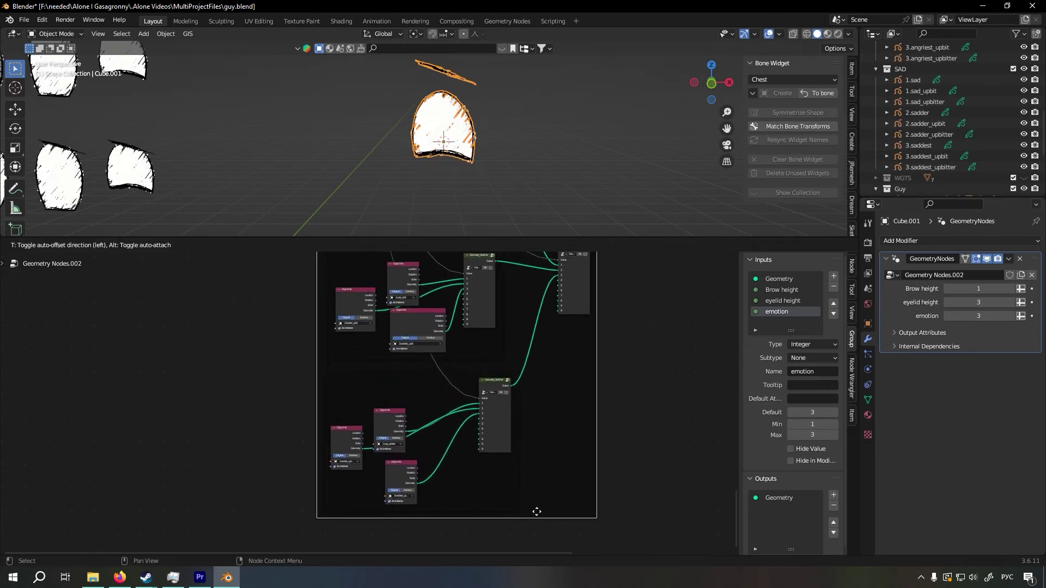
drag(556, 504, 354, 381)
click(650, 390)
Rearrange the switcher and the three Object Info nodes in the lower frame's third cluster so their links are easy to follow
scroll(588, 413, up, 12)
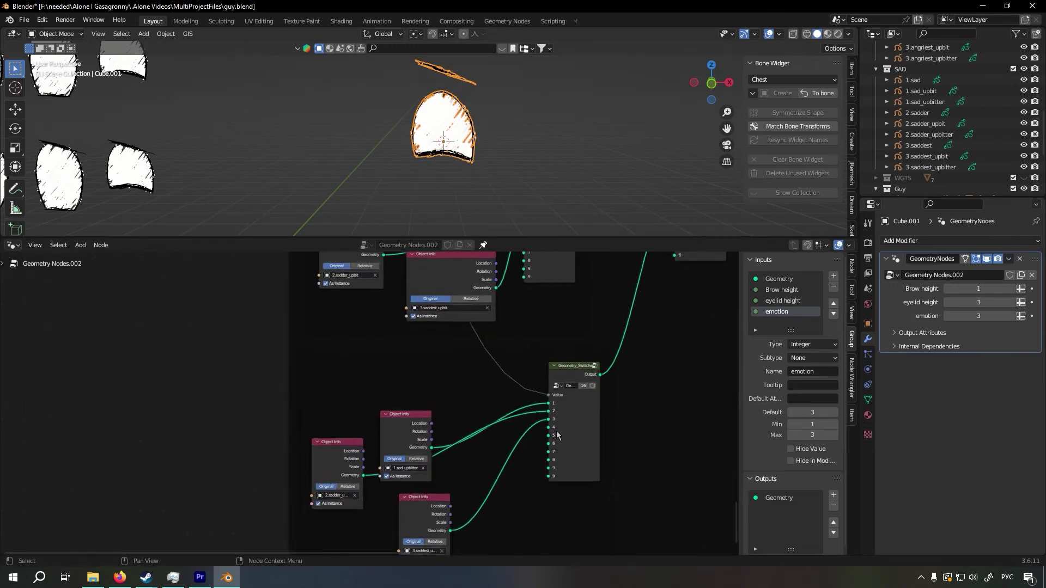
middle_drag(620, 428, 428, 387)
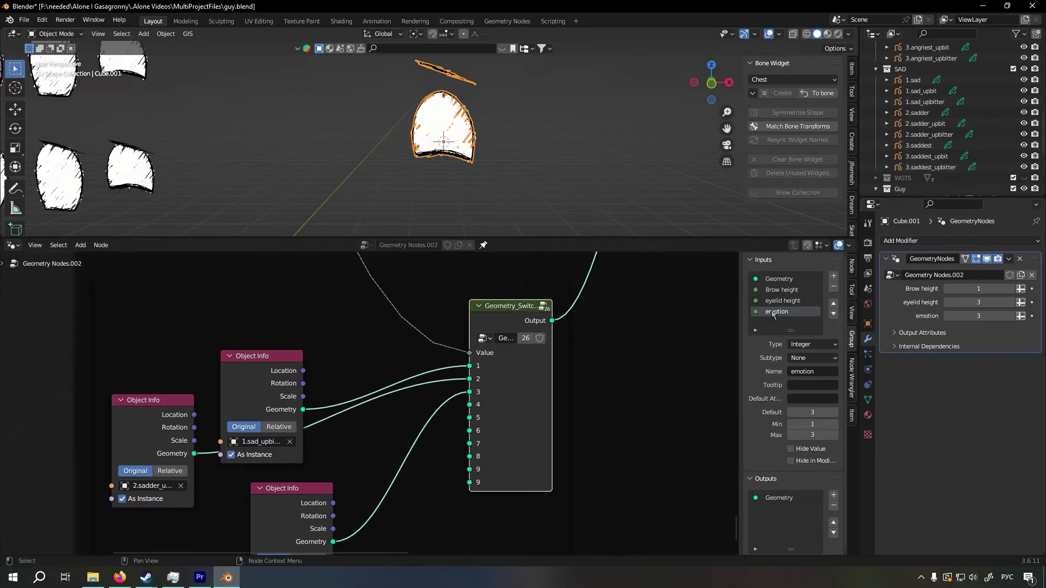
drag(517, 314, 493, 386)
middle_drag(526, 396, 554, 322)
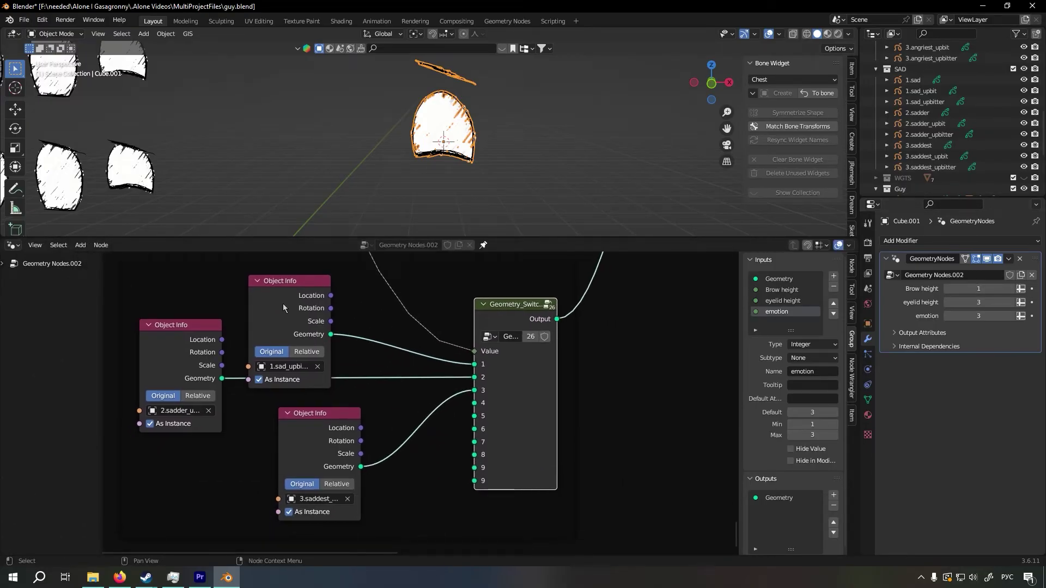
drag(285, 308, 304, 281)
drag(185, 339, 196, 345)
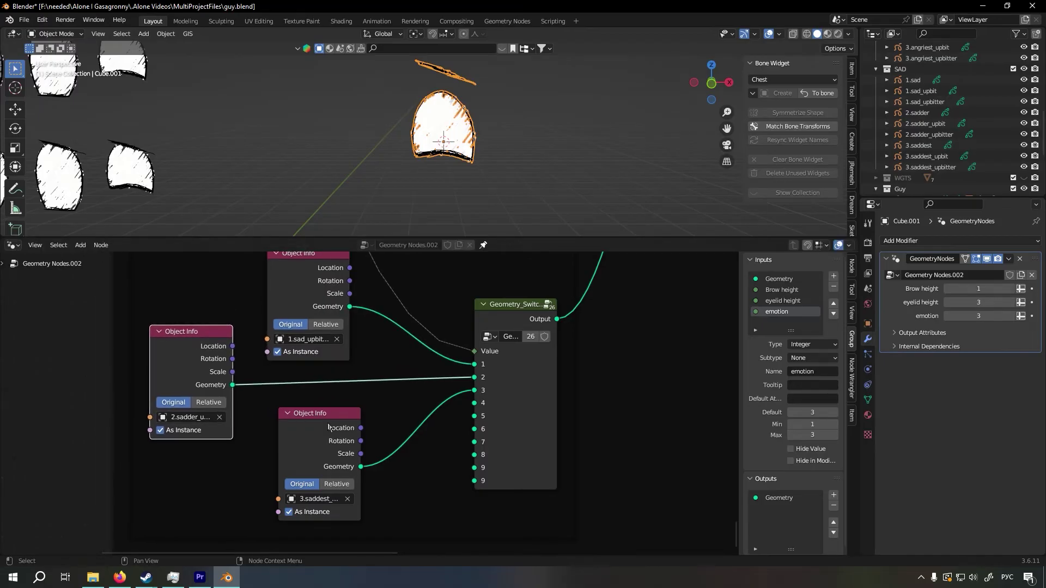
drag(345, 423, 331, 418)
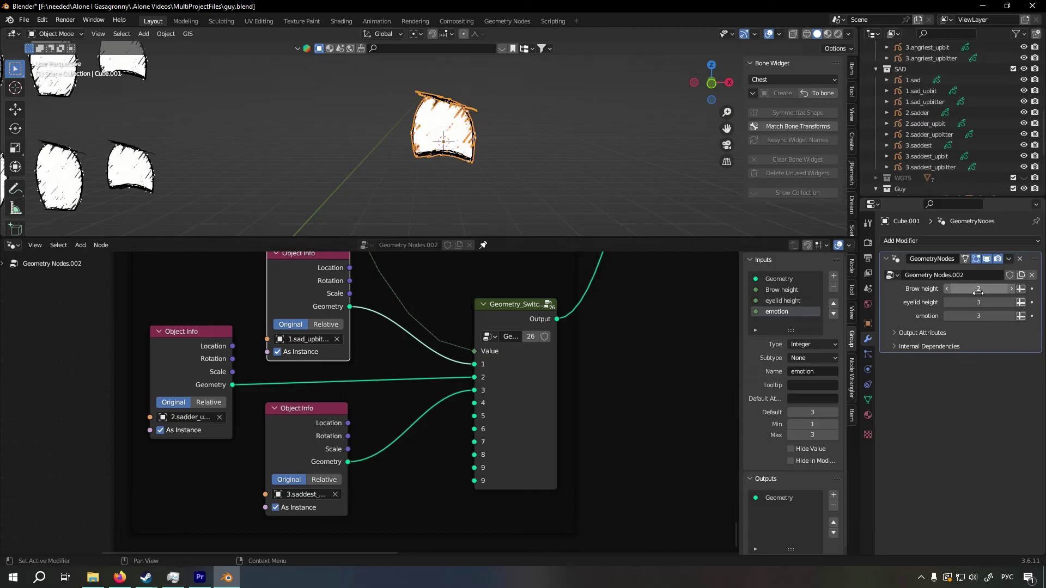
Raise the Brow height to 3, selecting the cluster's 2.sadder_upbitter and 3.saddest_upbitter Object Info nodes as the matching sources
click(160, 337)
click(1011, 288)
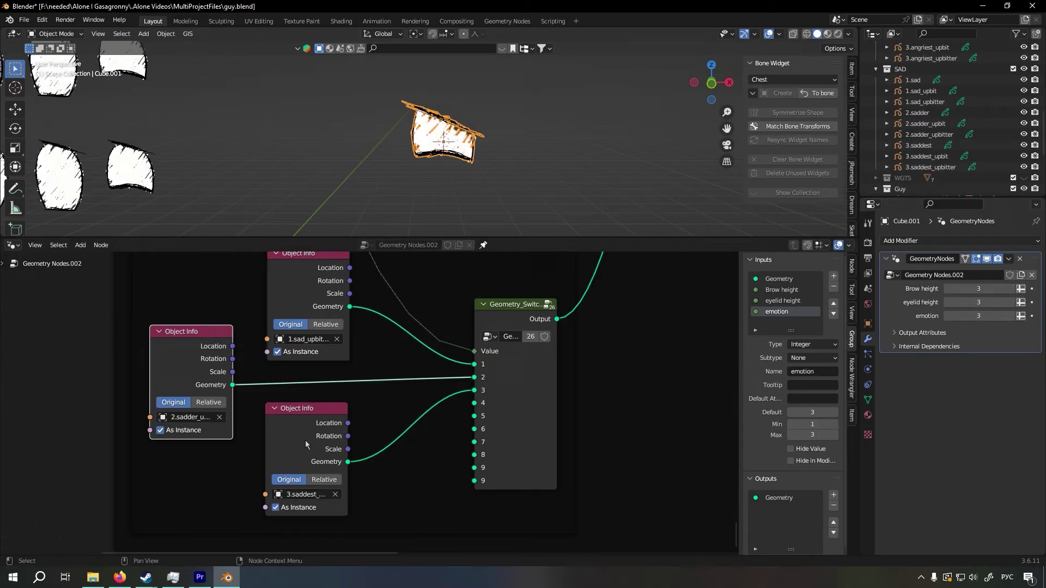
click(305, 440)
Move the emotion switcher slightly closer to the Group Output
scroll(367, 409, down, 4)
scroll(478, 424, down, 6)
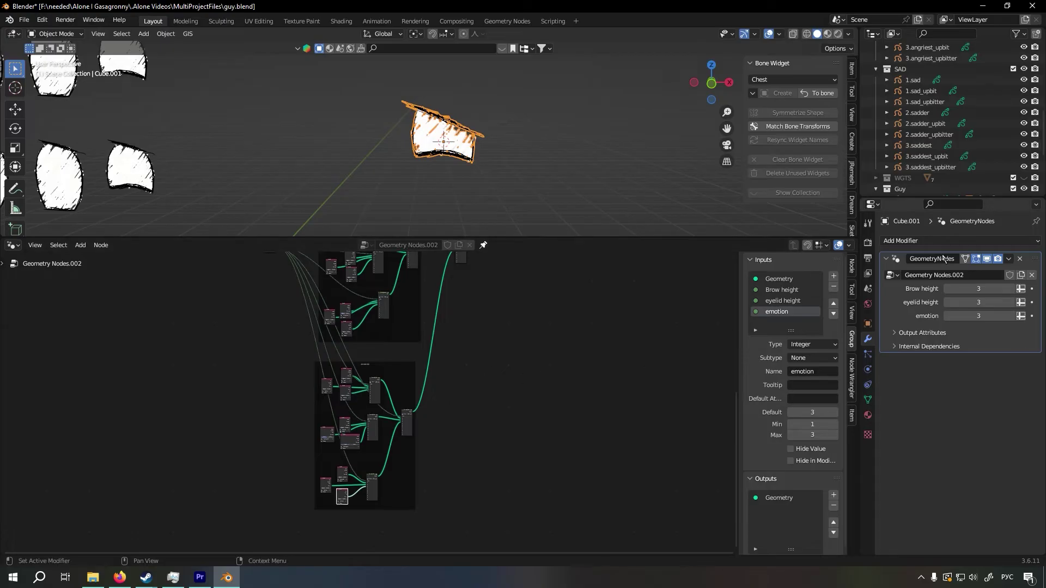
middle_drag(451, 258, 449, 311)
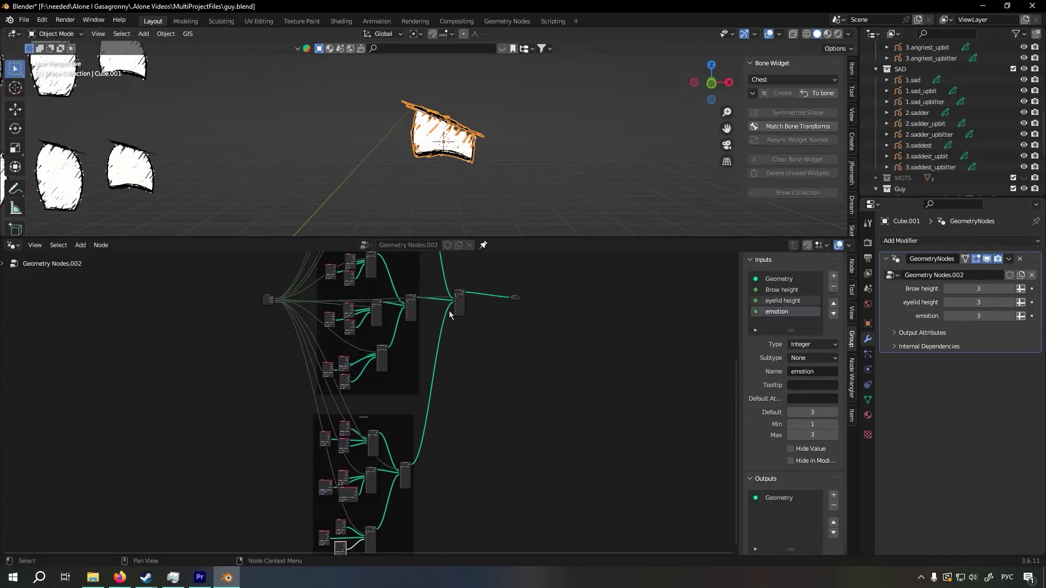
drag(462, 309, 471, 308)
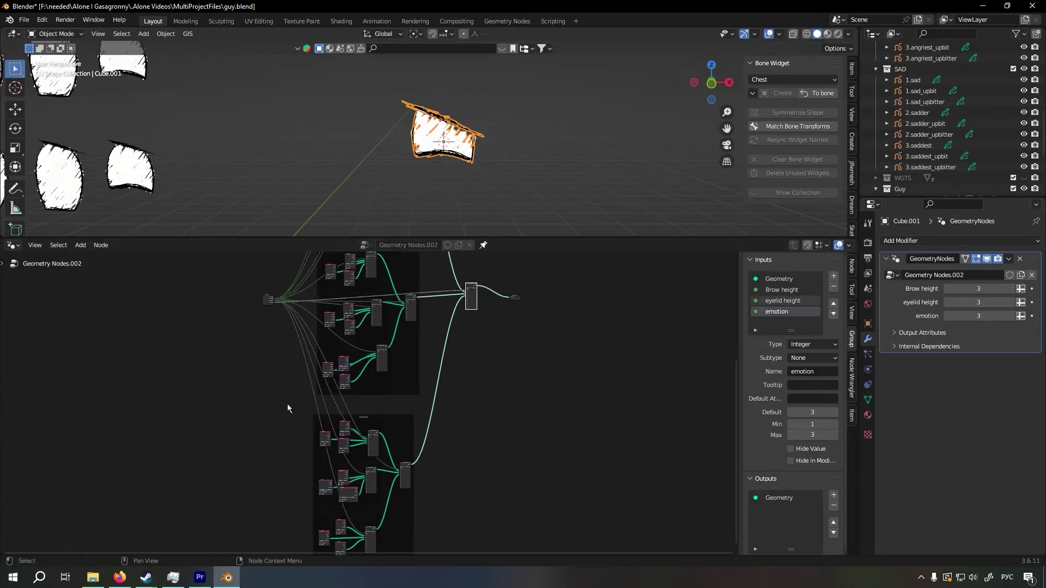
Select all nodes of the lower emotion frame to show the whole group, and clear the selection
middle_drag(287, 405, 300, 375)
drag(288, 376, 464, 547)
middle_drag(476, 471, 519, 406)
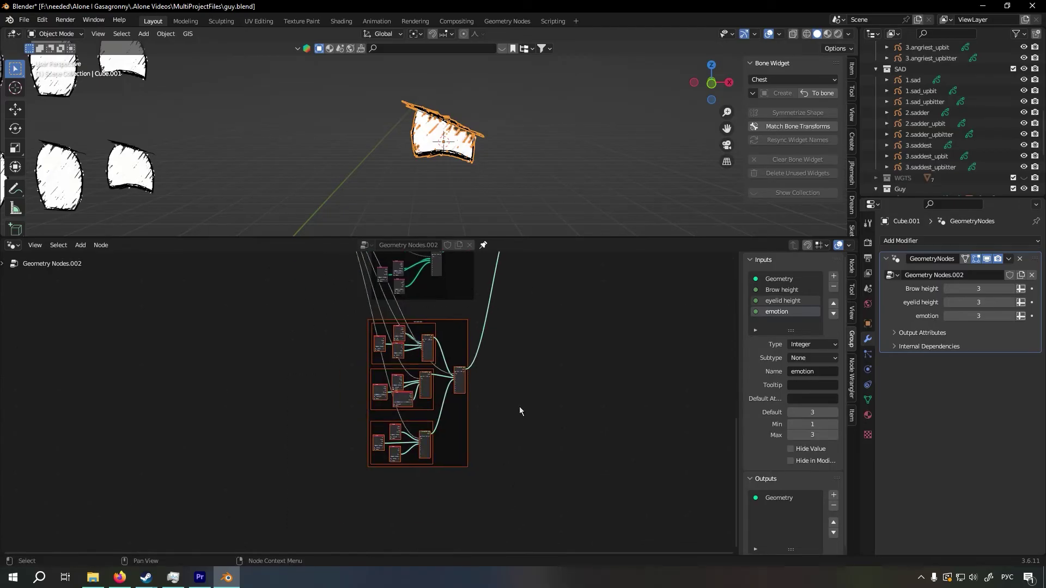
click(518, 406)
scroll(509, 423, up, 4)
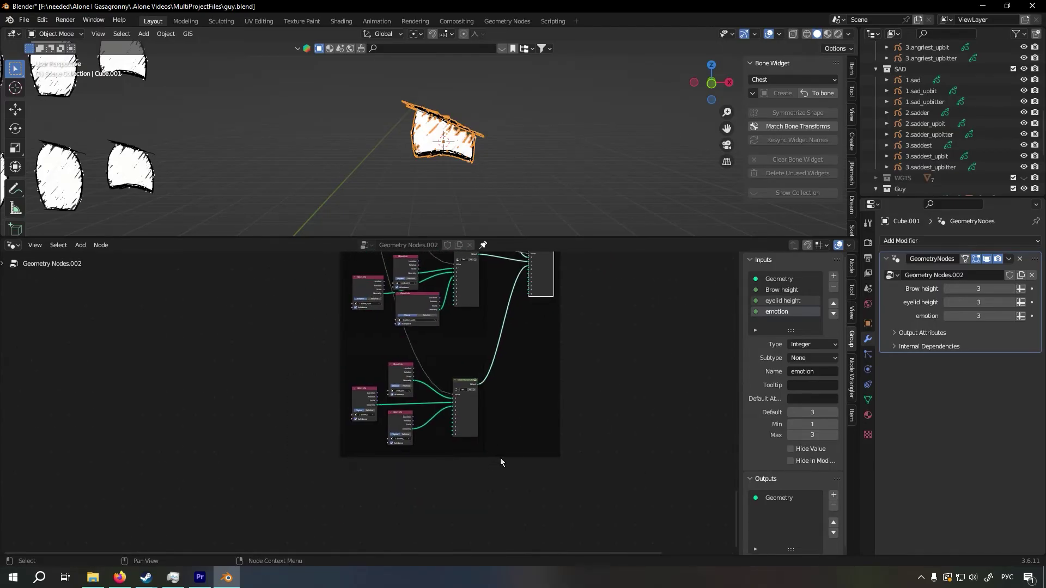
Select the third cluster in the lower emotion frame and shift its Geometry Switcher node slightly
drag(501, 455, 345, 349)
scroll(468, 446, up, 5)
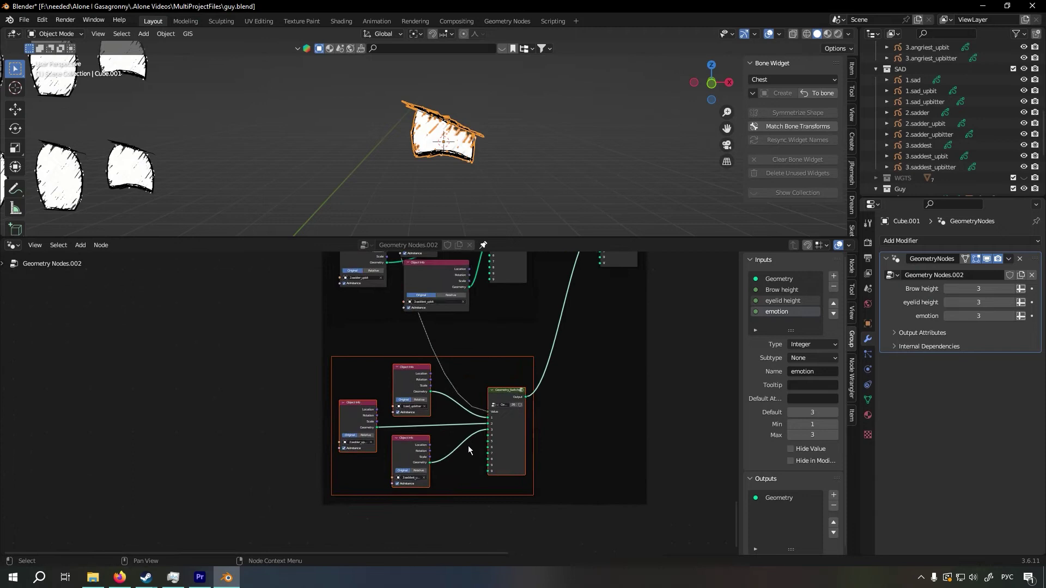
scroll(545, 442, up, 2)
key(g)
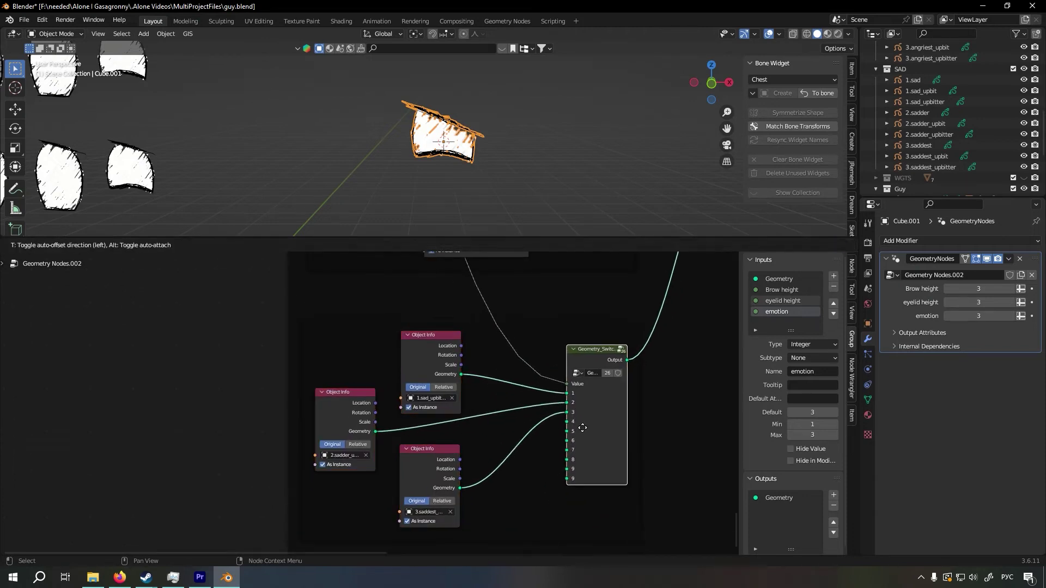
click(580, 429)
middle_drag(488, 474, 471, 415)
drag(413, 404, 433, 419)
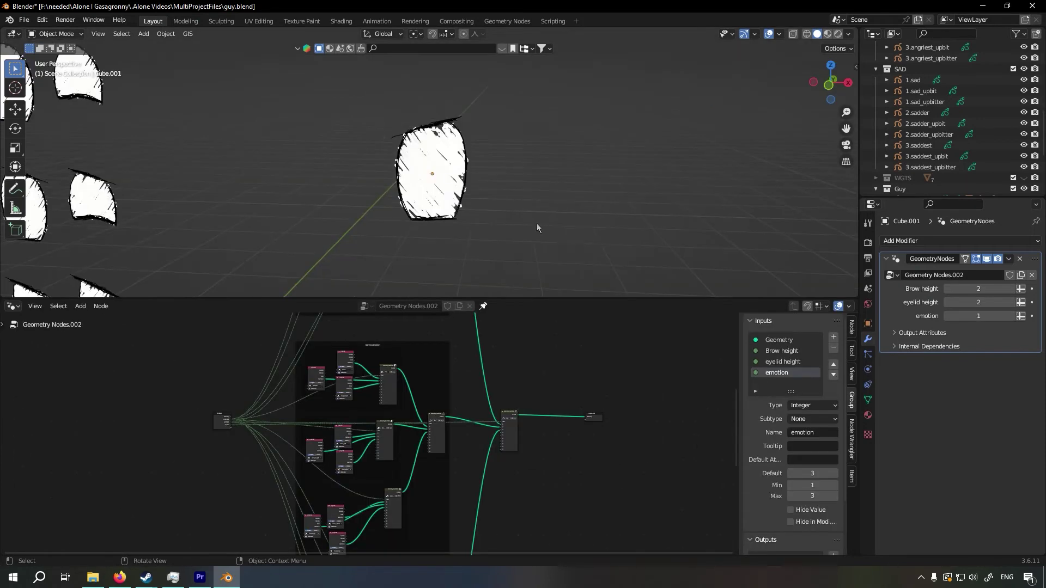
Examine the switched eye in the viewport and the complete node tree with its three emotion frames
middle_drag(538, 223, 472, 239)
scroll(450, 460, down, 6)
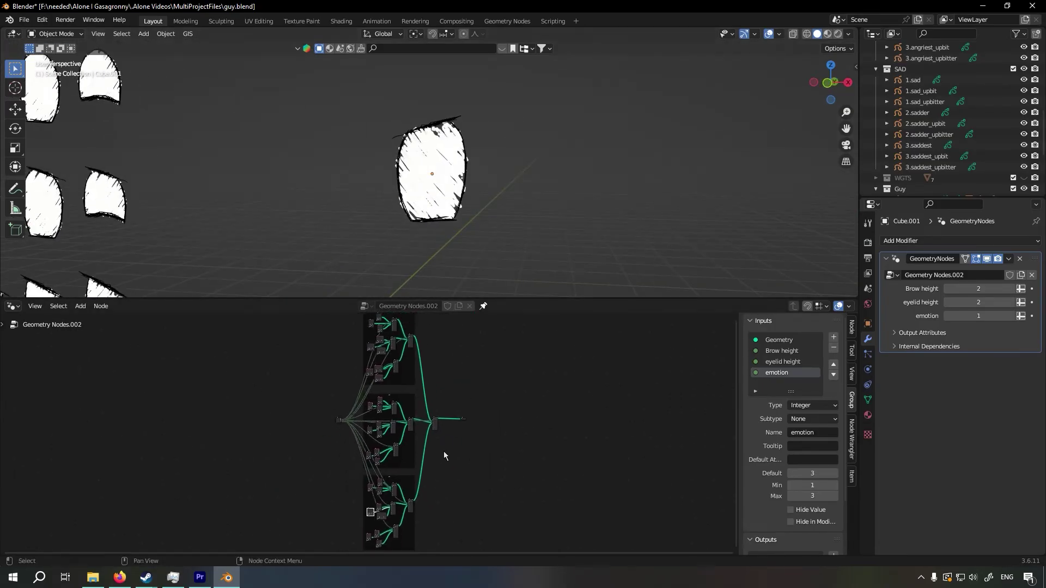
middle_drag(442, 418, 461, 429)
scroll(467, 413, up, 1)
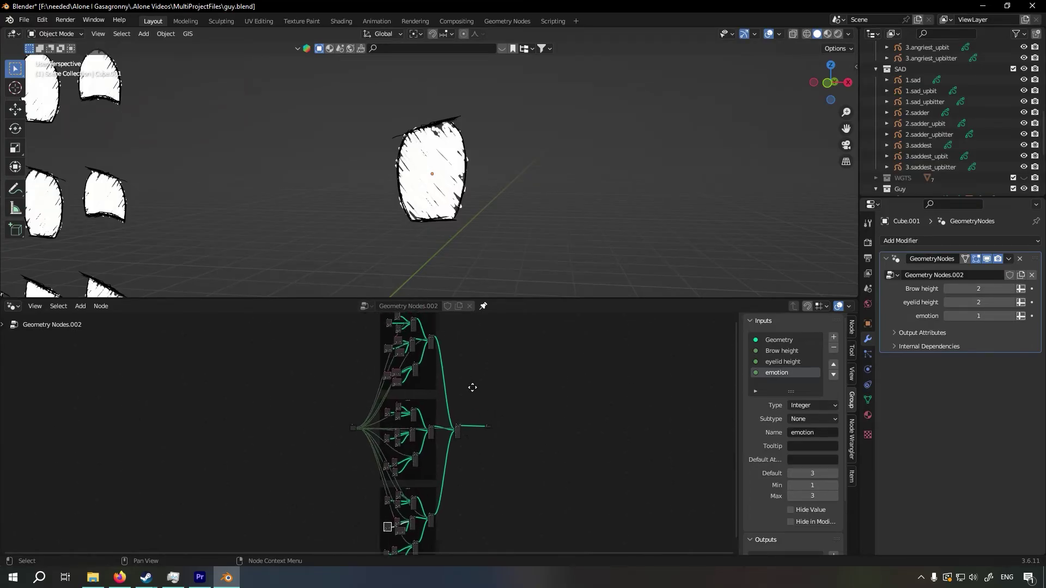
scroll(166, 192, down, 7)
mouse_move(483, 199)
middle_down()
mouse_move(516, 209)
mouse_move(365, 193)
mouse_move(662, 193)
mouse_move(500, 197)
middle_up()
scroll(488, 206, up, 5)
scroll(482, 347, down, 3)
drag(378, 319, 427, 493)
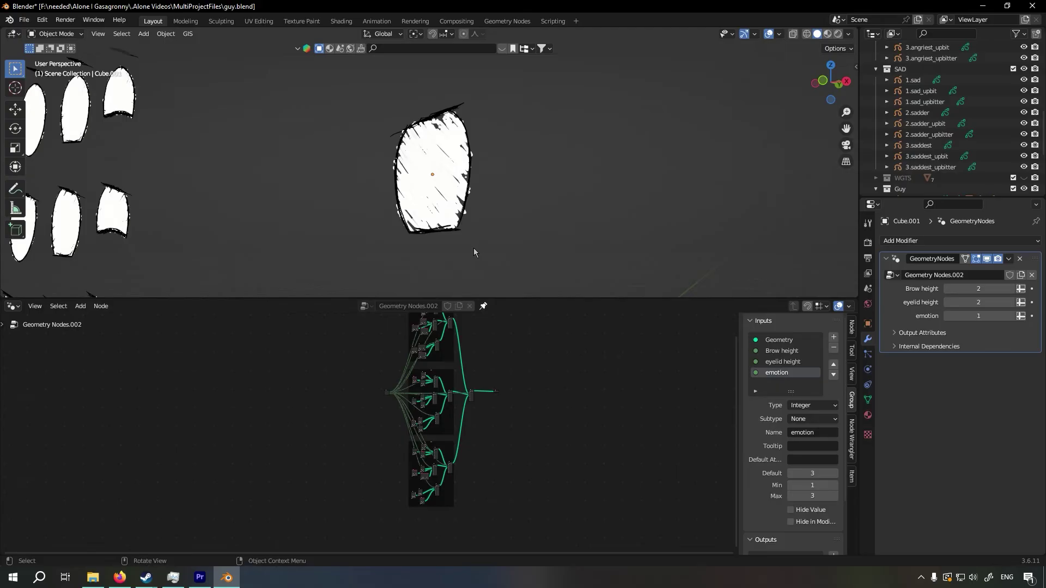
middle_drag(473, 248, 506, 239)
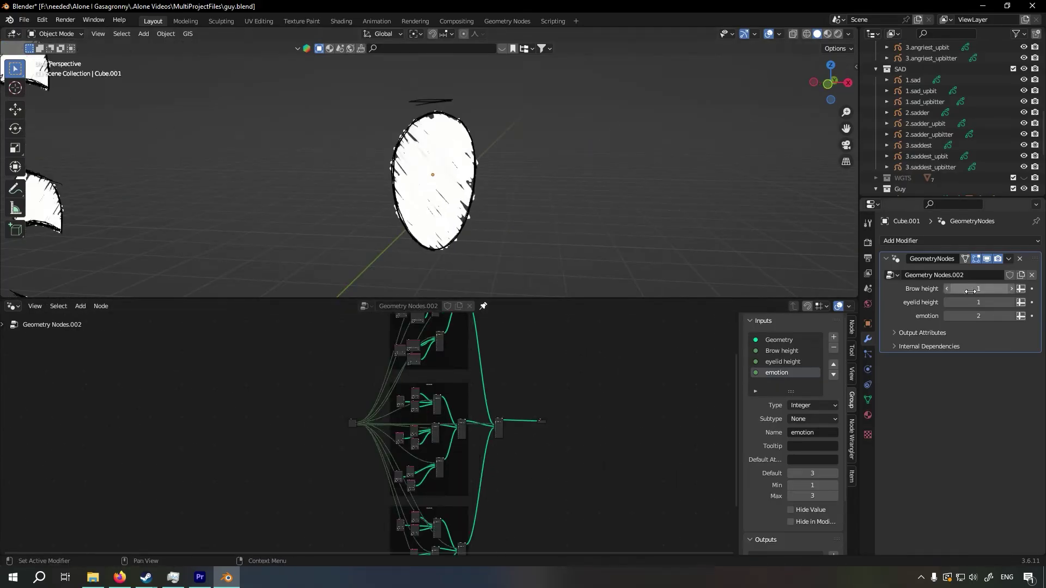
Add an armature bone at the position of the switched eye
mouse_move(970, 291)
mouse_down()
mouse_move(1003, 291)
mouse_move(970, 291)
mouse_move(1008, 302)
mouse_move(978, 302)
mouse_up()
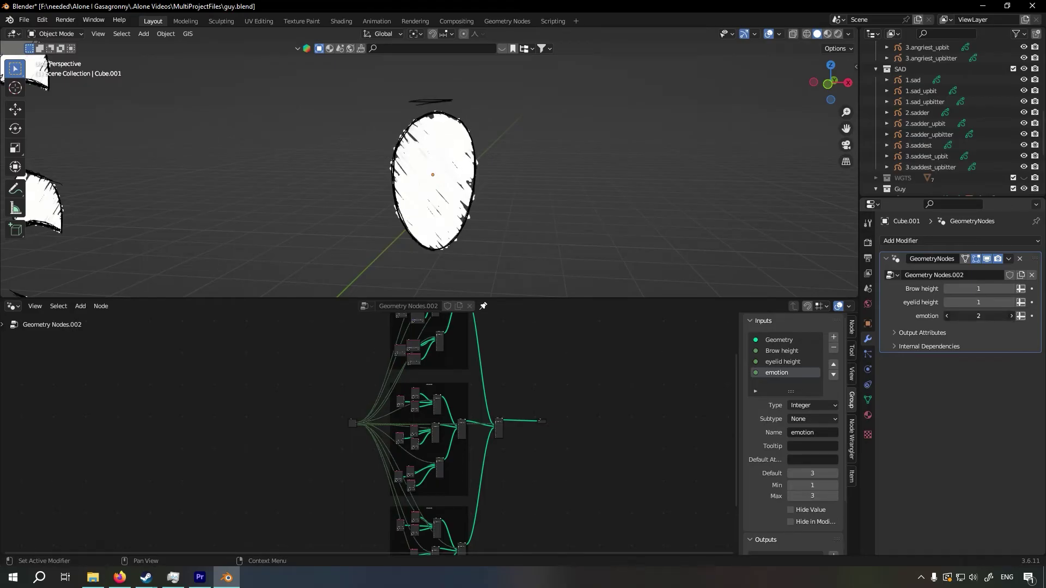
middle_drag(498, 137, 510, 137)
click(448, 153)
key(shift+a)
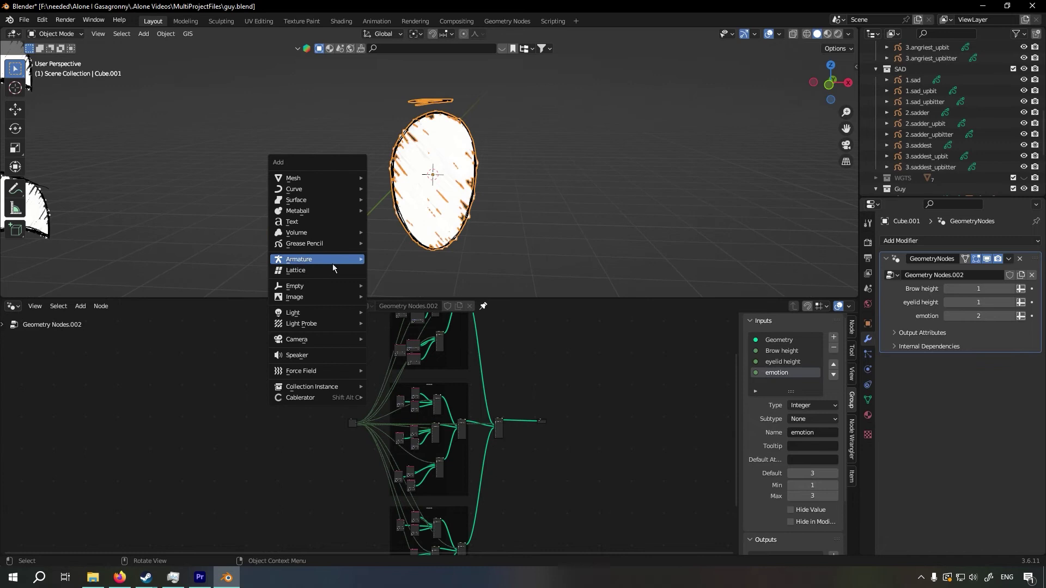
mouse_move(323, 260)
click(395, 260)
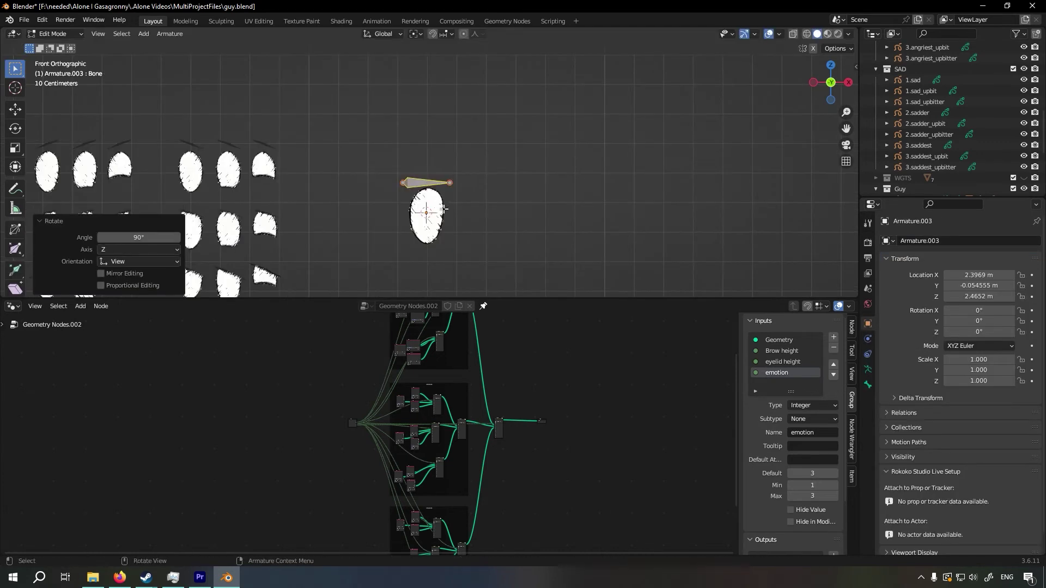
Scale the bone to about 0.21 and lower it slightly along Z onto the brow
scroll(446, 208, up, 5)
key(s)
click(455, 200)
key(g)
key(z)
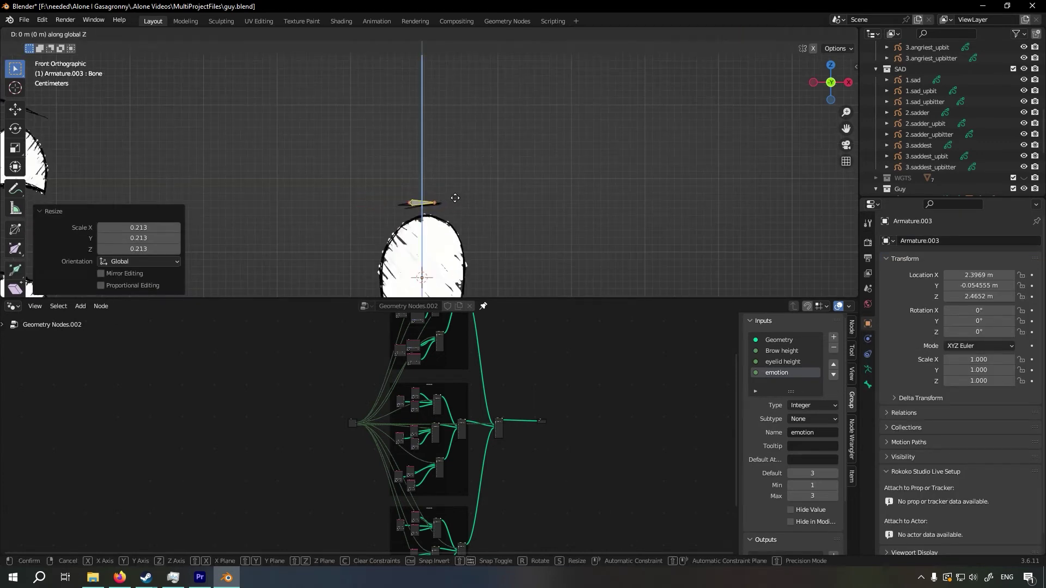
click(452, 204)
Duplicate the brow bone about 0.213 m down along Z below the eye, and place a third bone beside the brow
shift+middle_drag(495, 238, 494, 109)
key(shift+d)
key(z)
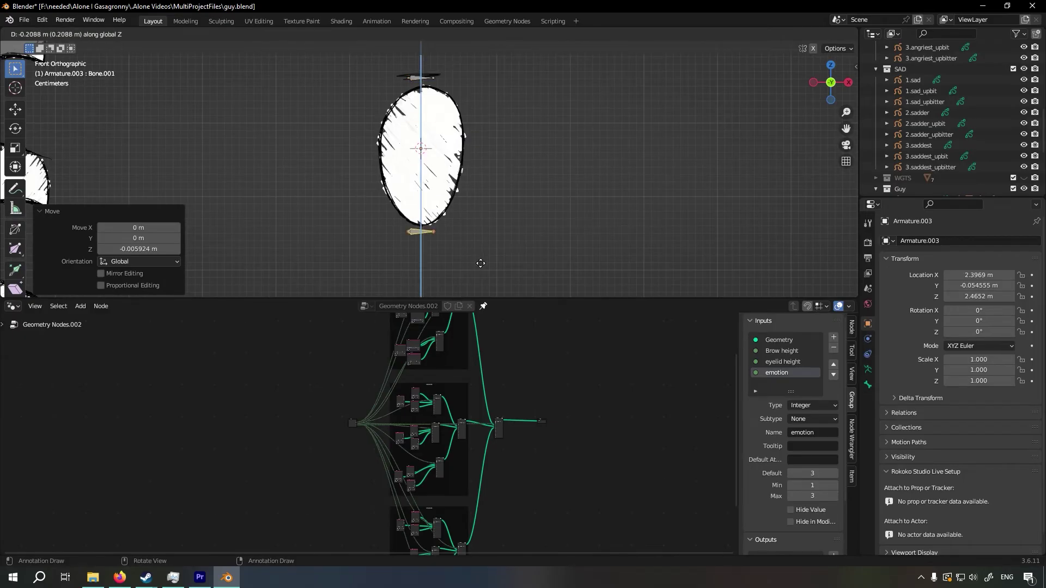
click(478, 266)
shift+middle_drag(475, 237, 560, 285)
key(g)
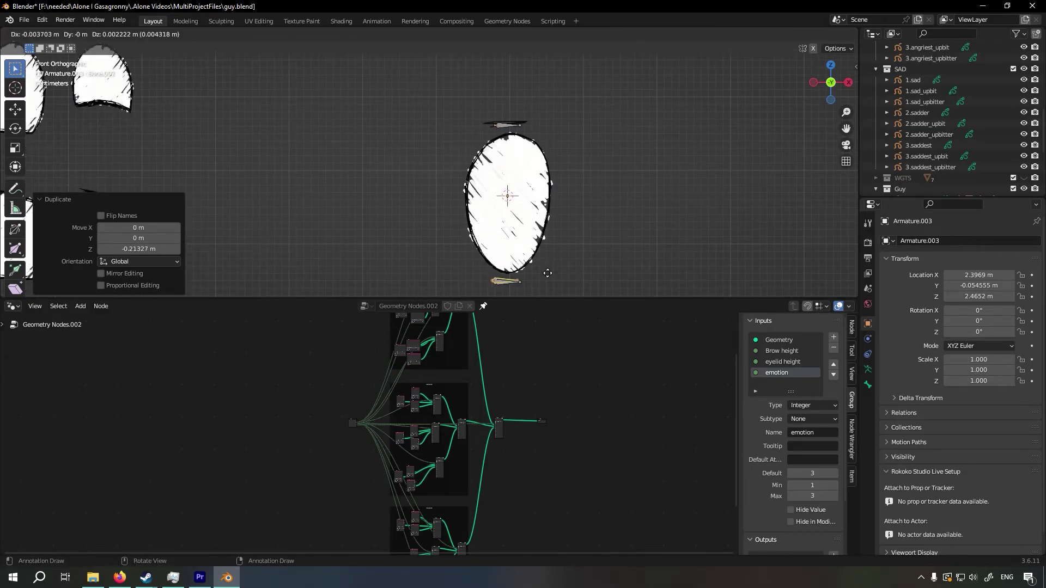
click(478, 126)
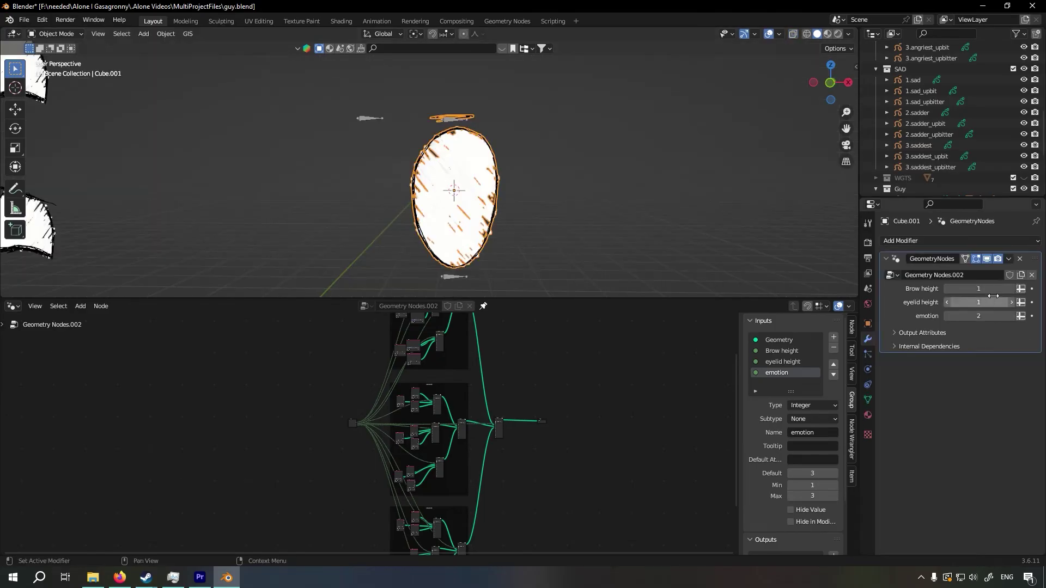
Add a driver to the eye's Brow height input with Armature.003 as its target object
right_click(981, 289)
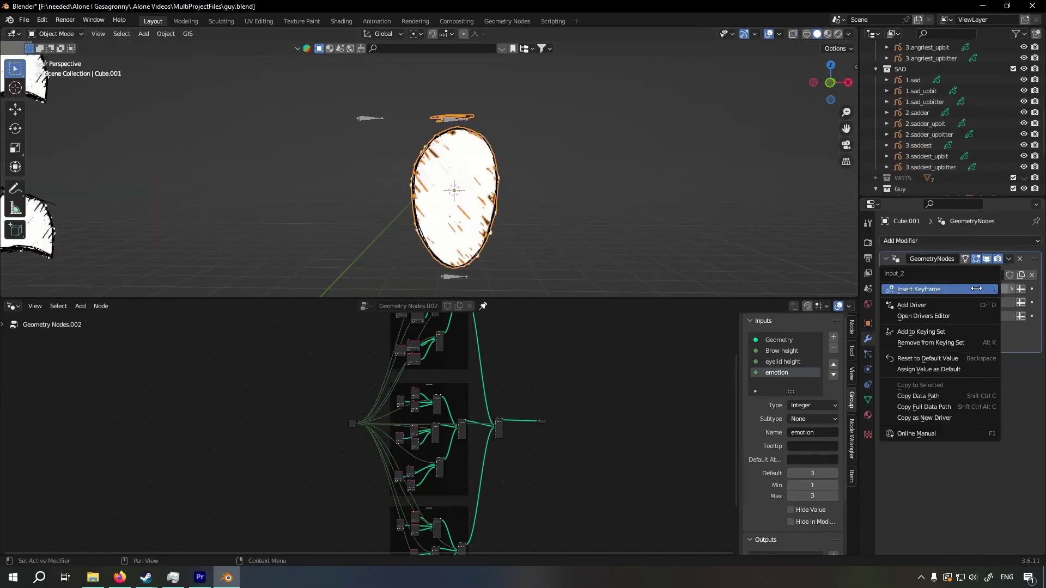
click(933, 303)
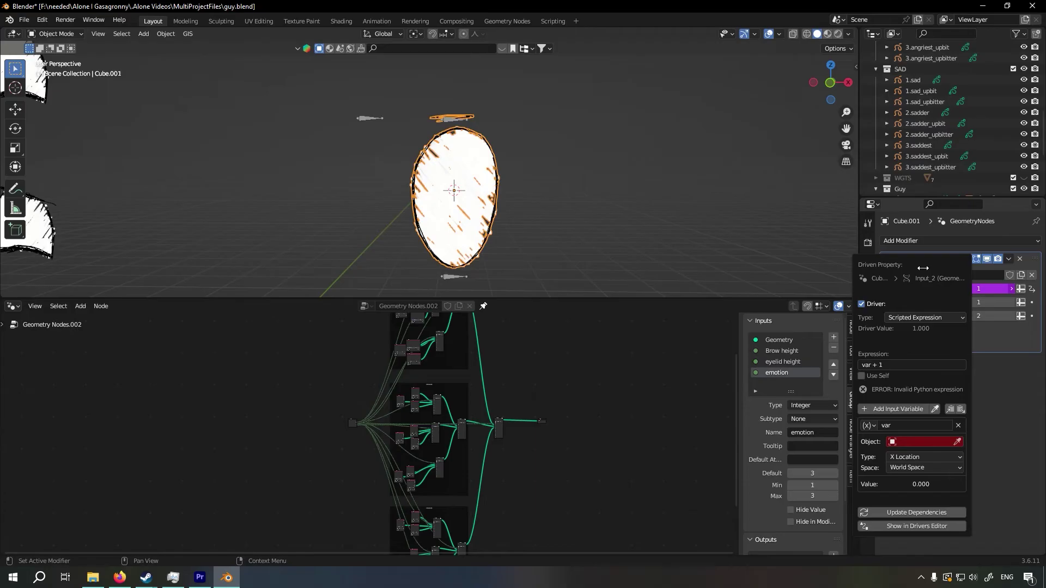
click(957, 442)
click(372, 110)
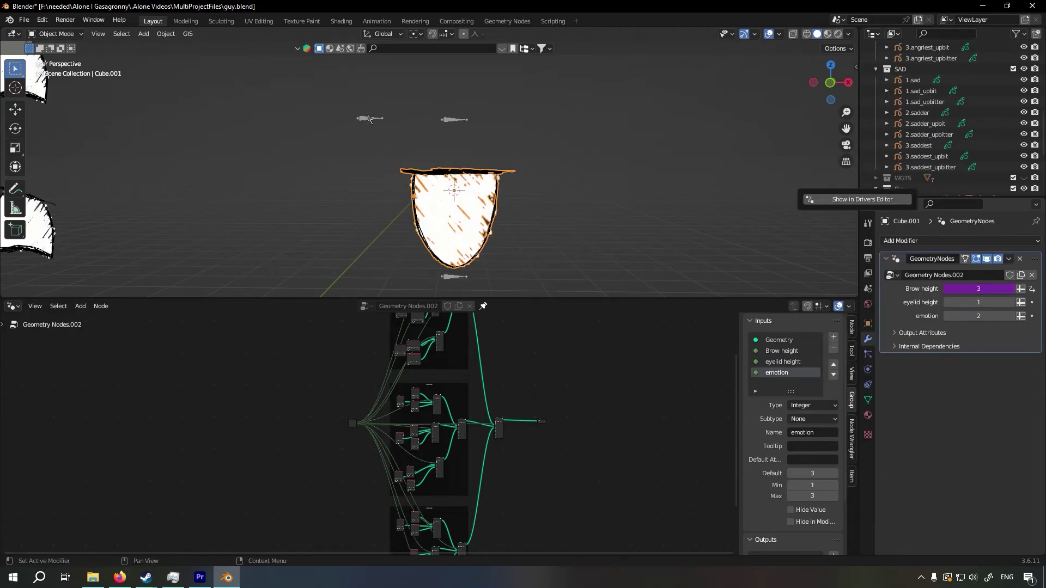
Set the Brow height driver's variable to the Brow bone's Z Location in Local Space
right_click(969, 288)
click(920, 308)
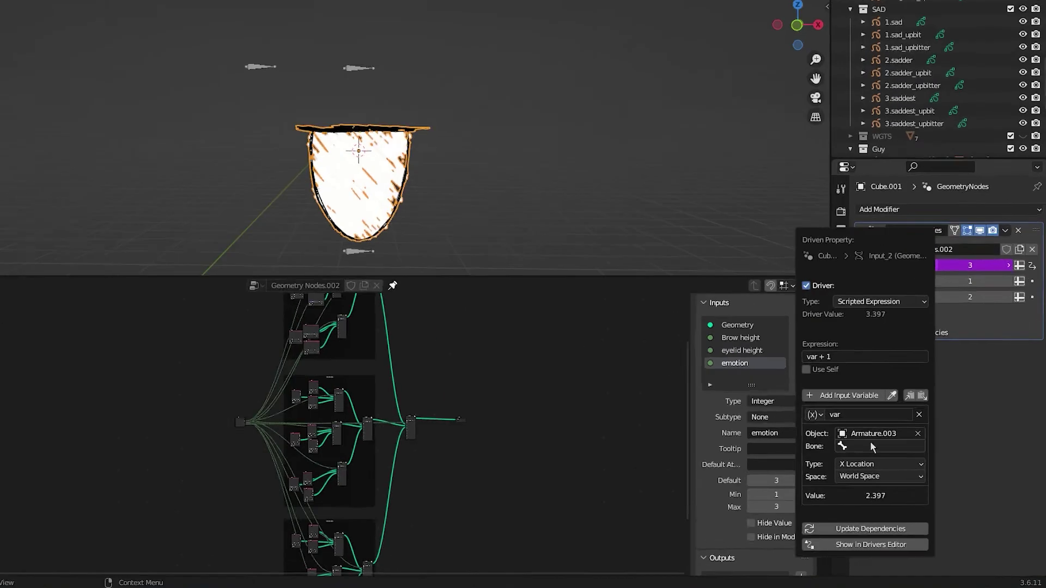
click(882, 444)
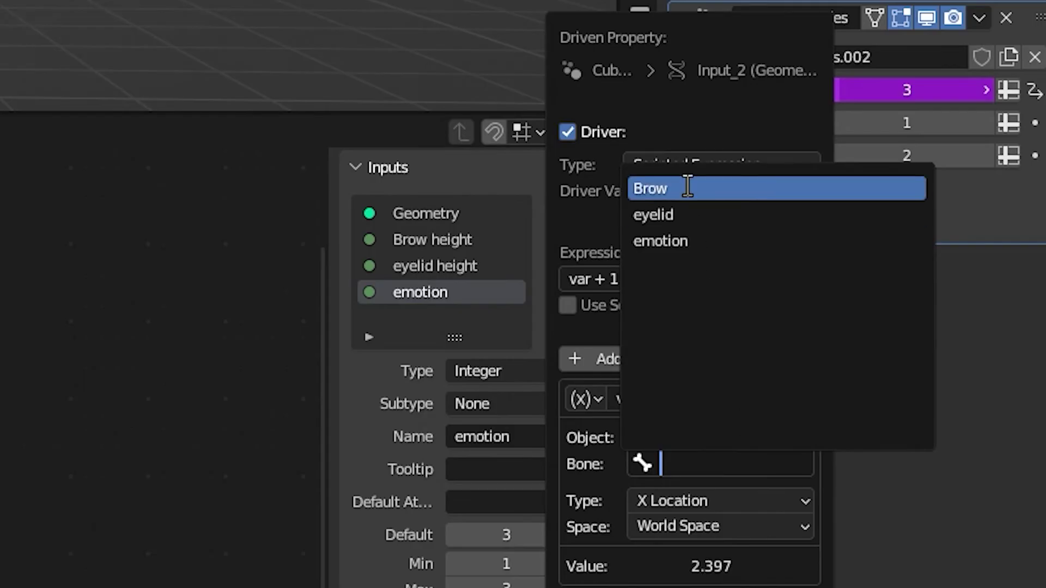
click(687, 188)
click(704, 504)
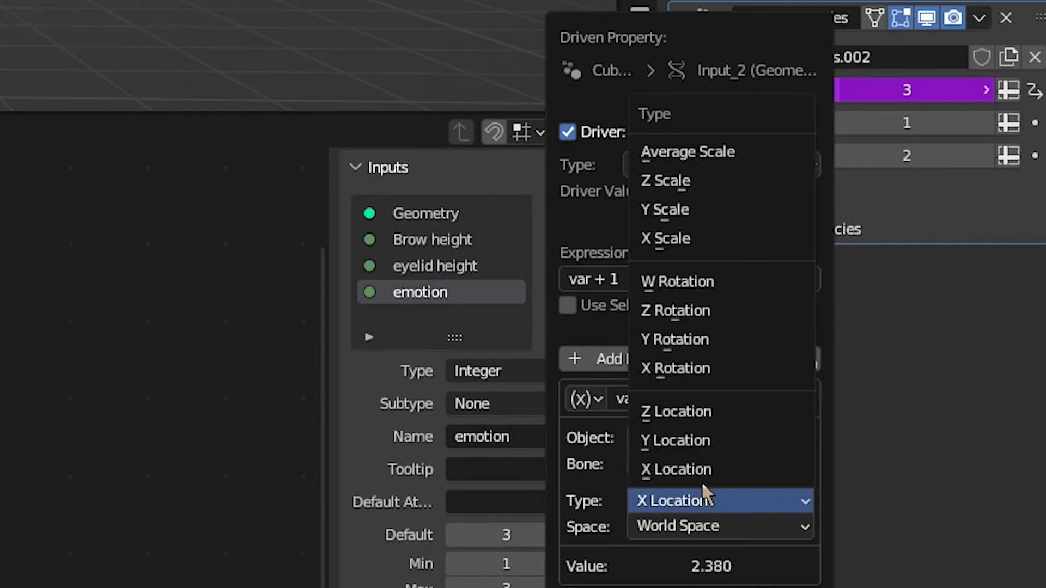
click(702, 414)
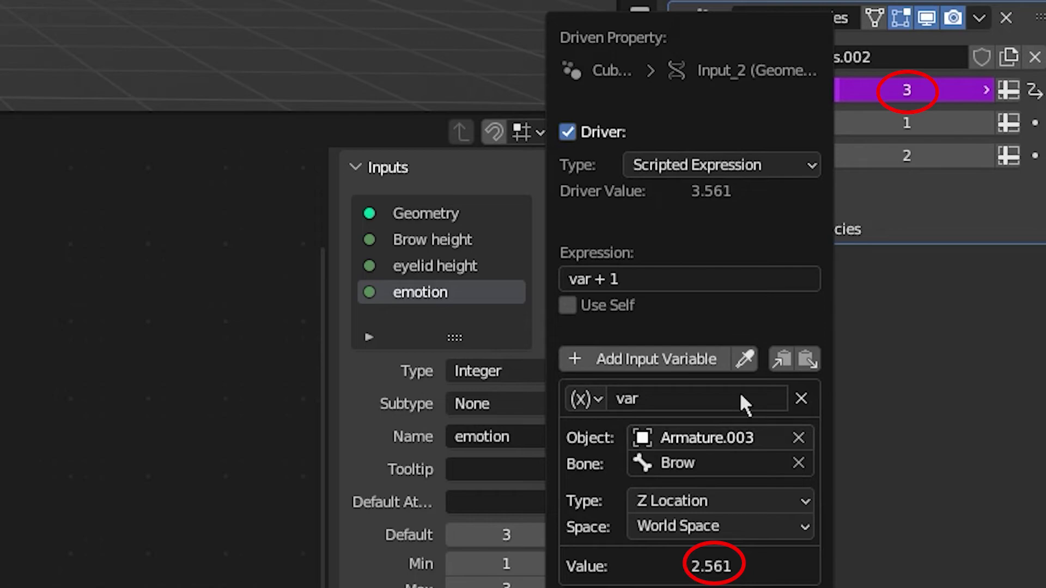
scroll(656, 532, down, 4)
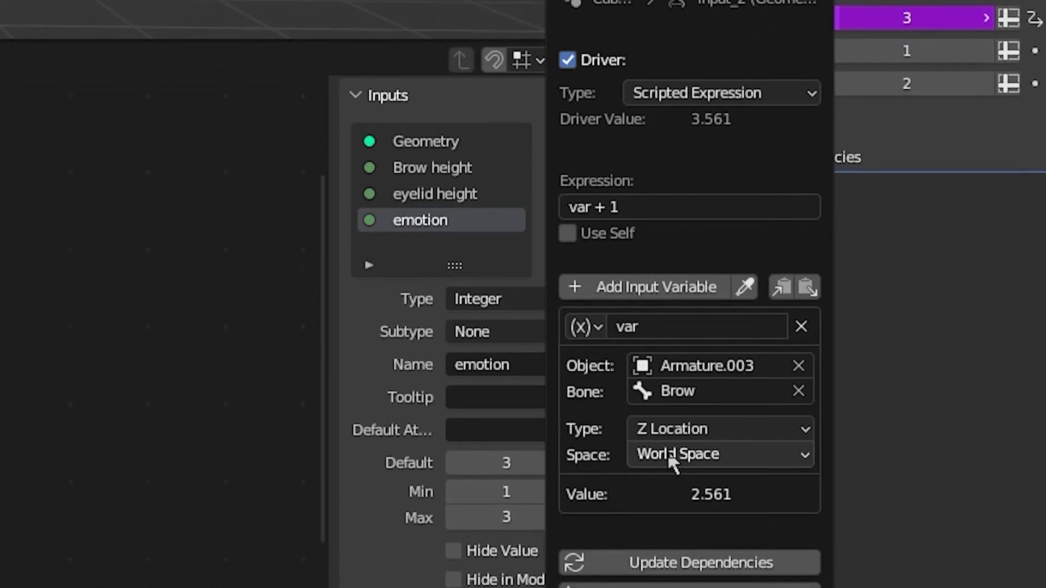
click(672, 456)
click(675, 527)
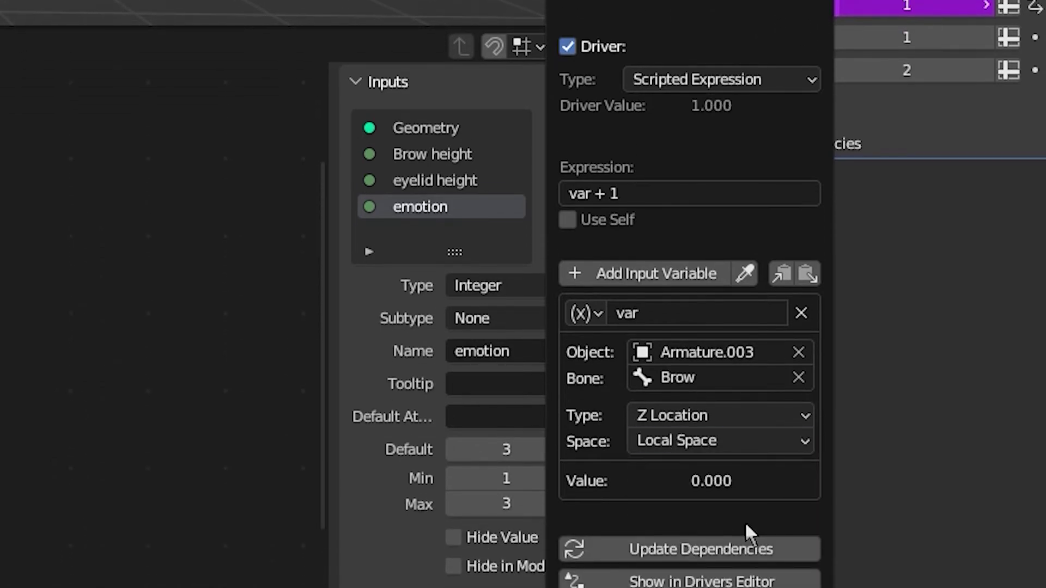
Test-move the armature control along Y, and change the Brow height driver's variable type to X Location
key(g)
key(y)
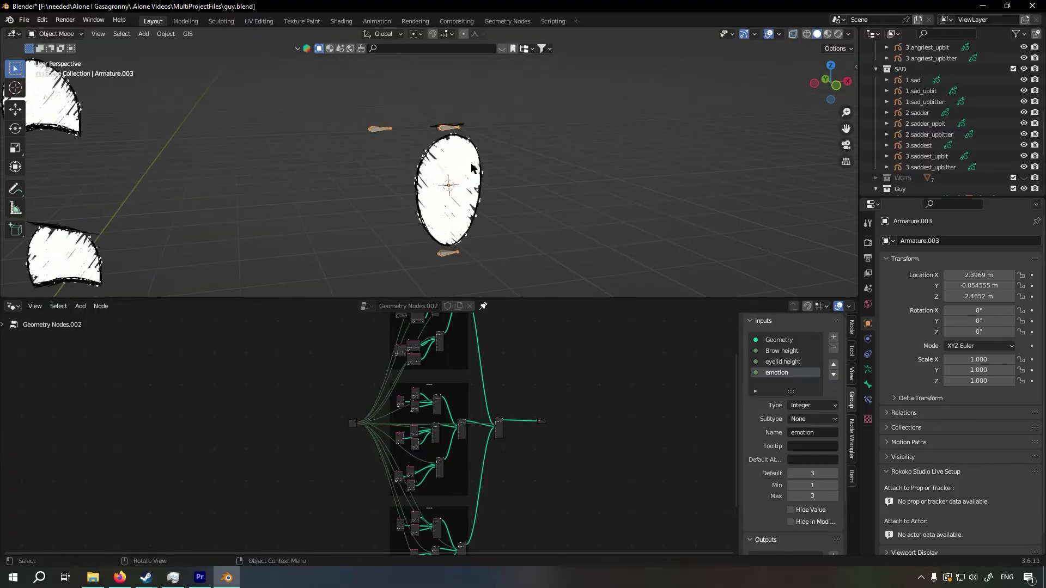
click(868, 338)
right_click(948, 290)
click(953, 301)
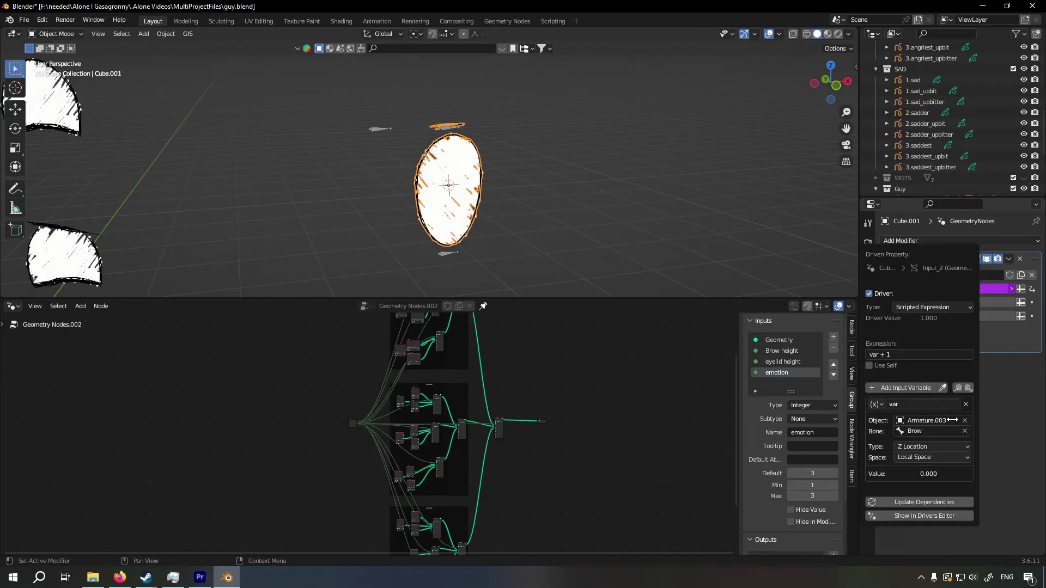
click(945, 448)
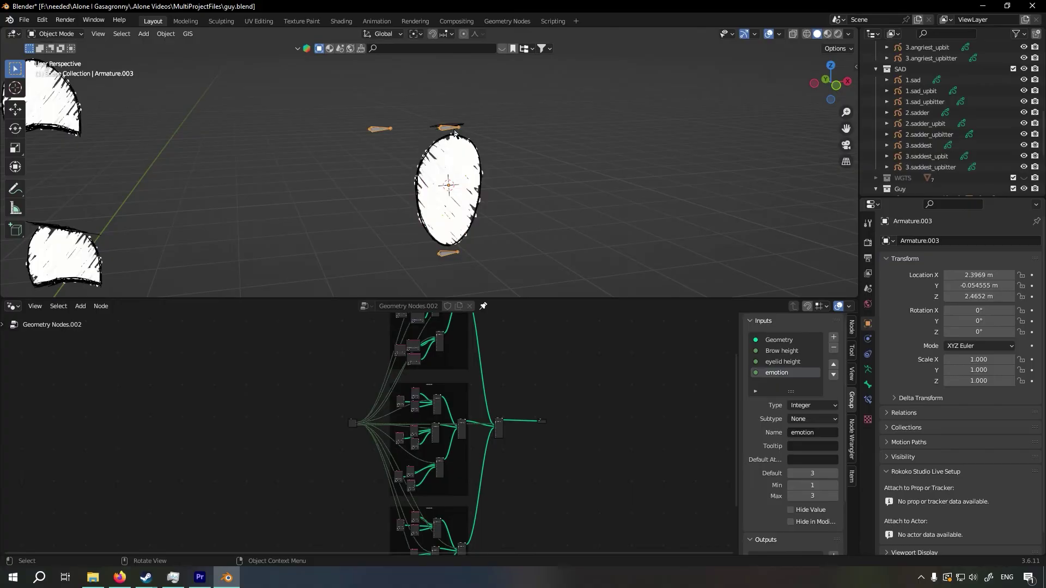
Test the Brow height driver by moving the Brow bone along Z in Pose Mode
key(g)
key(z)
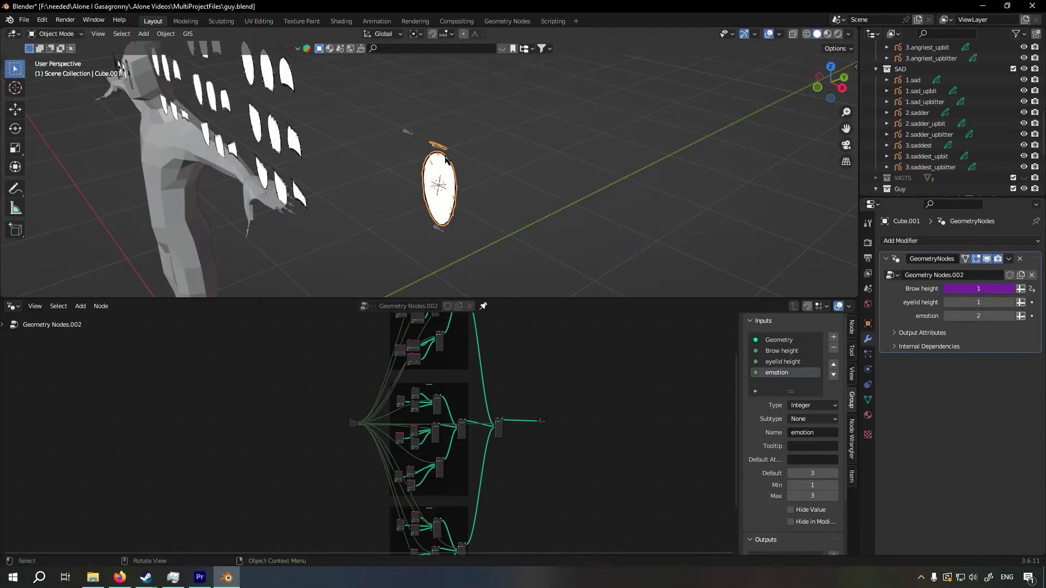
middle_drag(446, 157, 406, 131)
click(406, 132)
key(ctrl+Tab)
scroll(495, 184, down, 5)
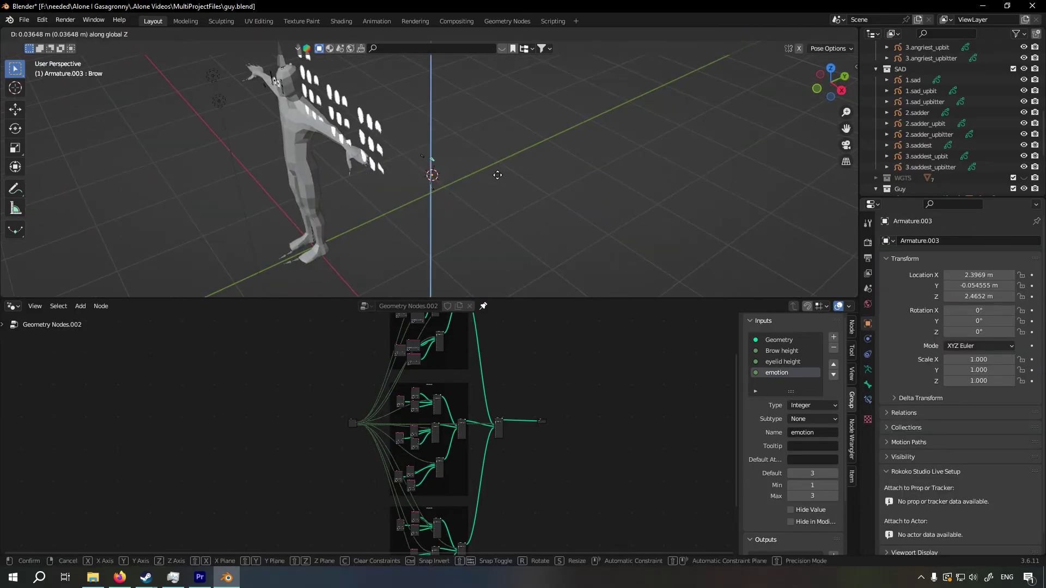
middle_drag(548, 117, 573, 145)
scroll(573, 145, up, 7)
key(ctrl+Tab)
Change the eye's Brow height driver expression to var
click(455, 183)
middle_drag(455, 183, 515, 155)
scroll(515, 156, up, 1)
right_click(975, 288)
click(943, 353)
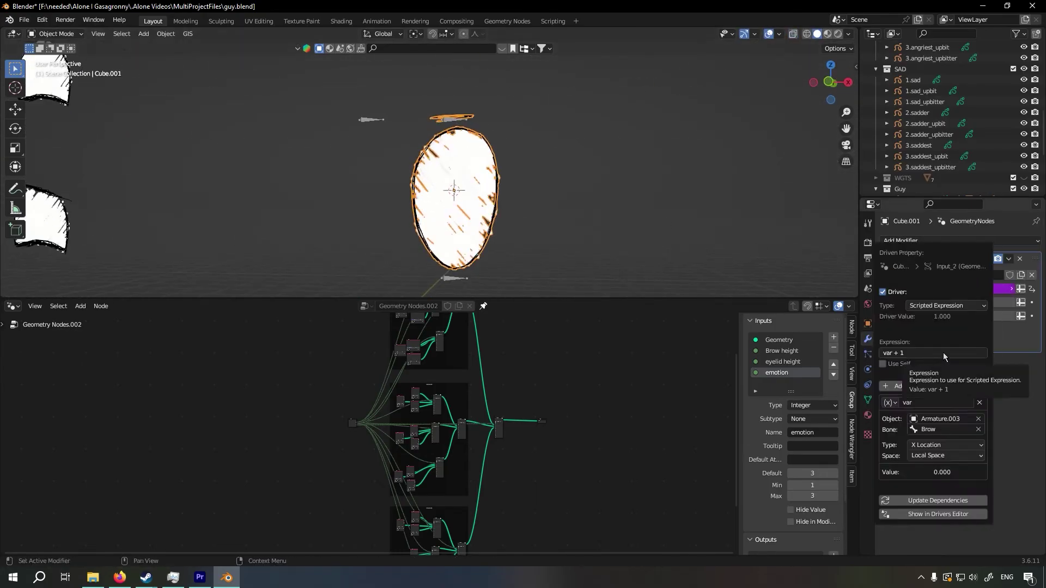
click(925, 352)
key(BackSpace)
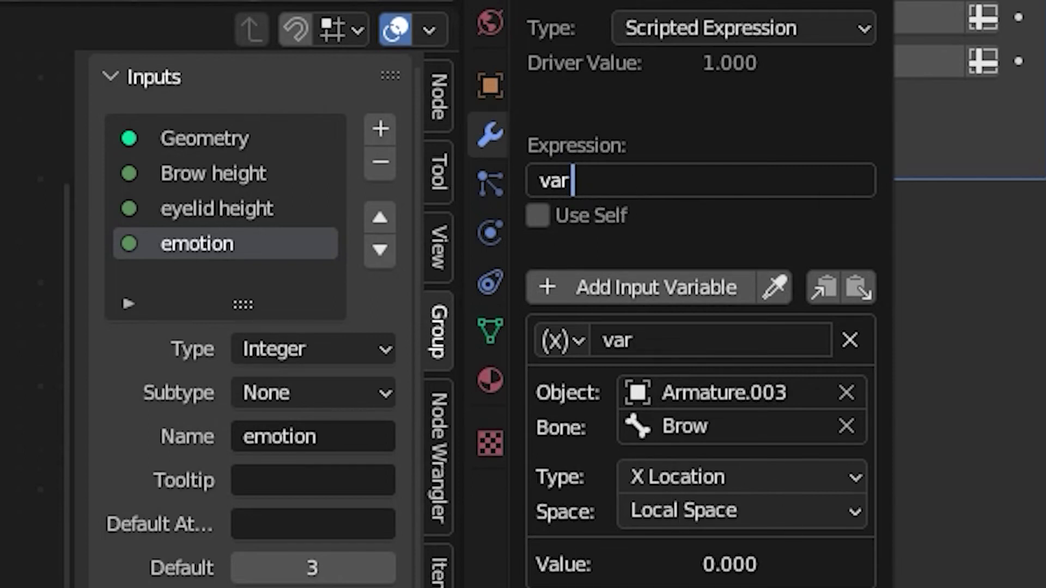
key(Return)
Extend the eye's Brow height driver expression to (var+1)*50
right_click(703, 3)
click(740, 3)
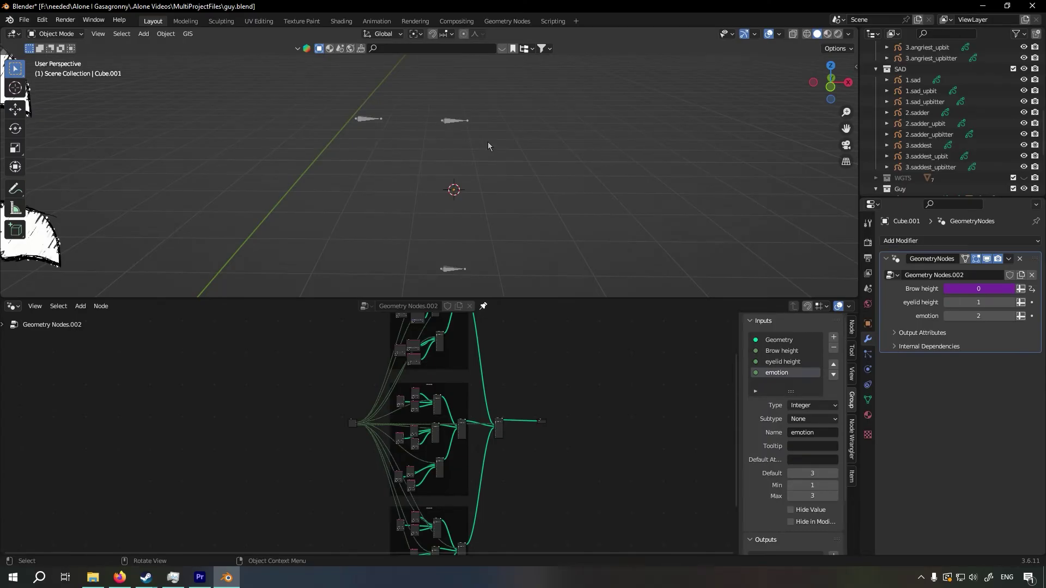
middle_drag(488, 141, 478, 129)
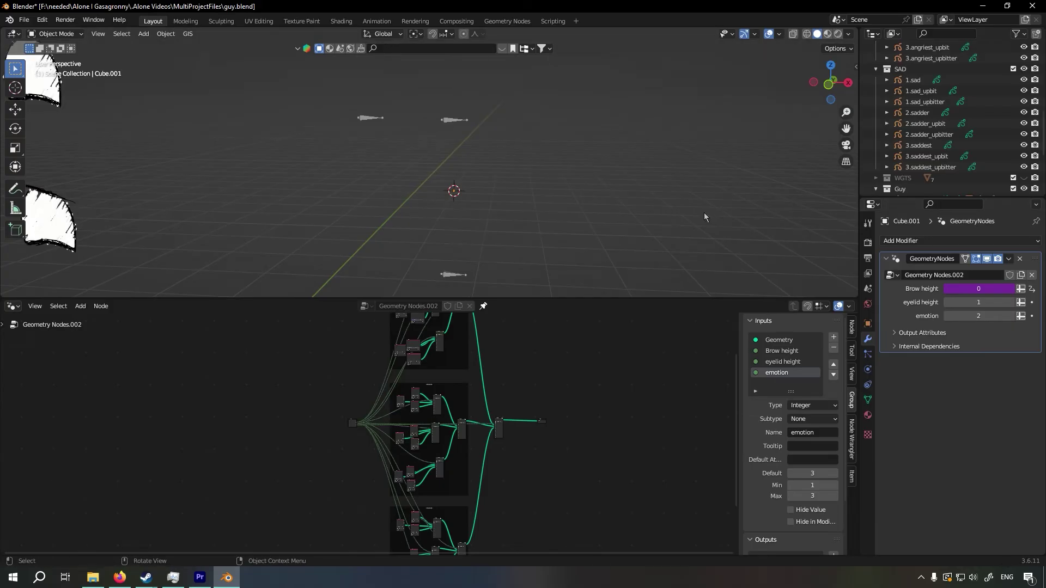
right_click(978, 287)
click(977, 285)
click(701, 164)
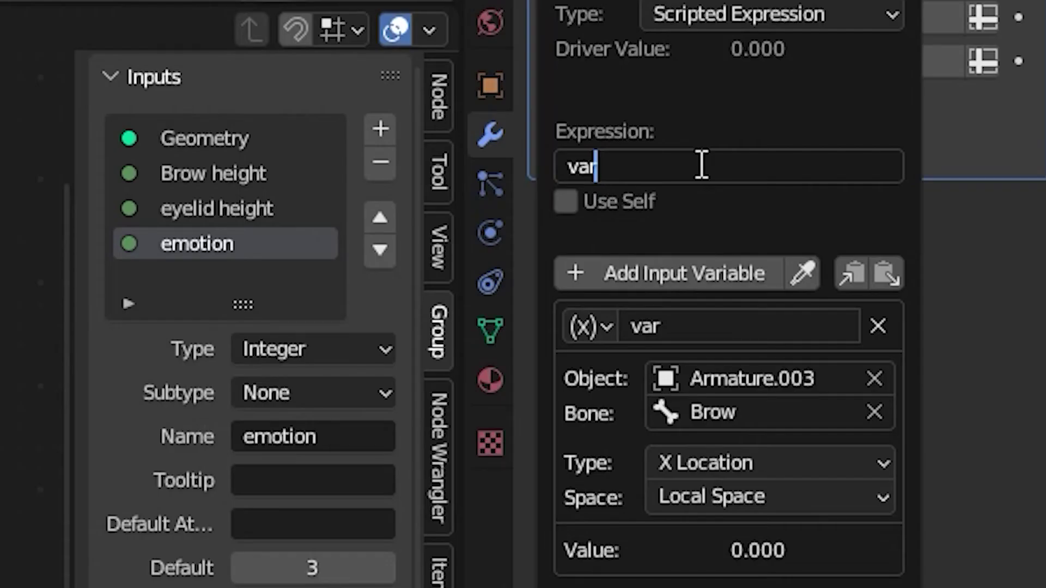
text(+)
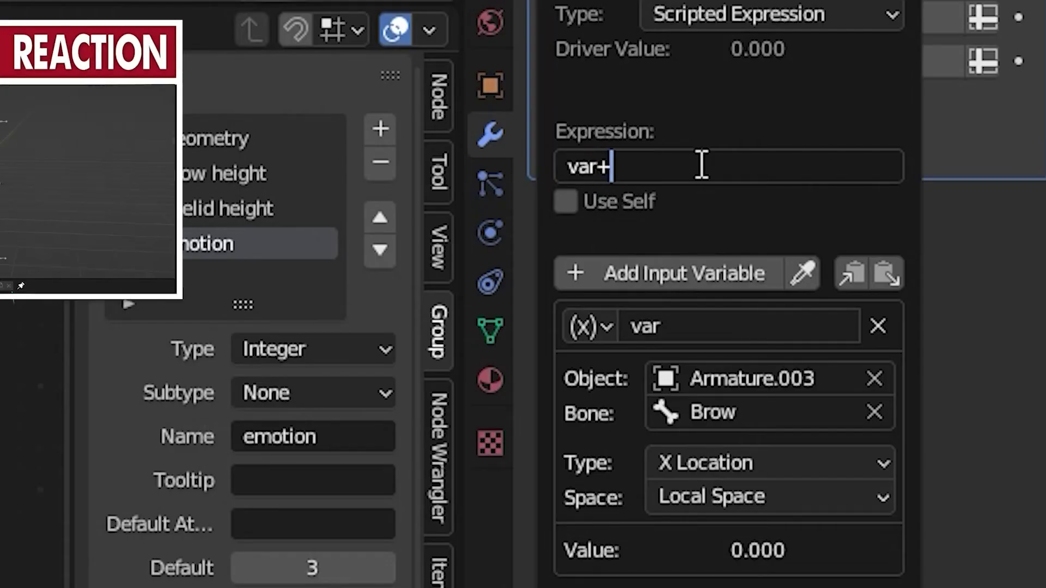
text(1)
Move the *50 factor in the Brow height driver expression directly after var, inside the parentheses
drag(674, 167, 636, 173)
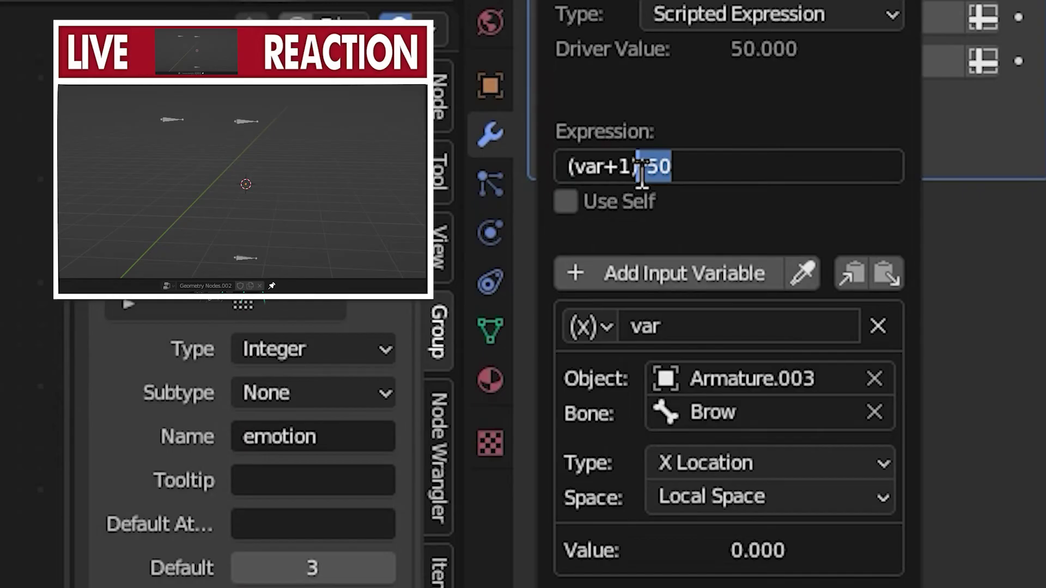
key(ctrl+x)
click(603, 170)
key(ctrl+v)
key(Return)
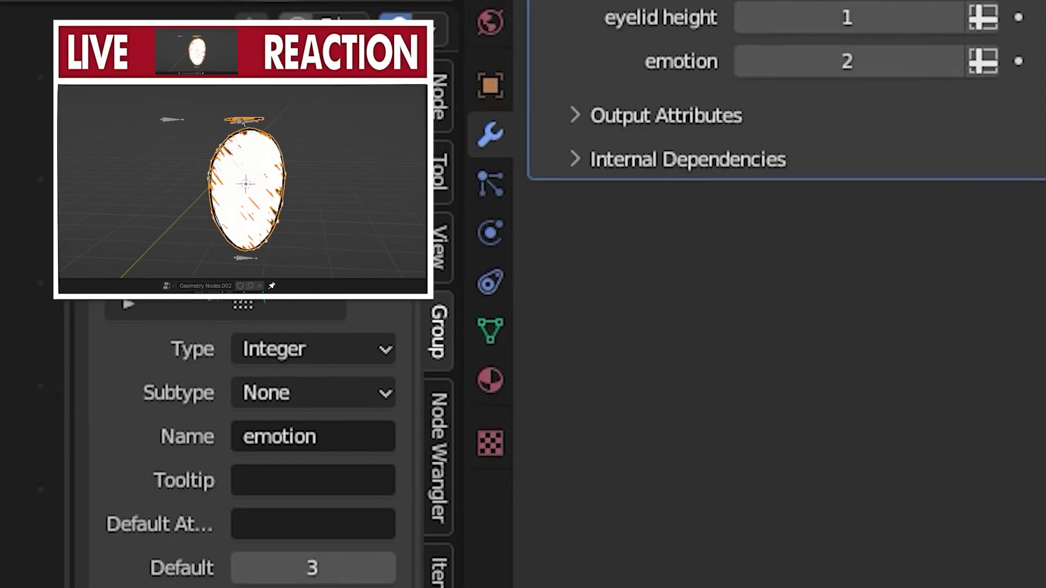
Test the rescaled Brow height driver by moving the Brow bone along Z, and cancel the move
click(242, 122)
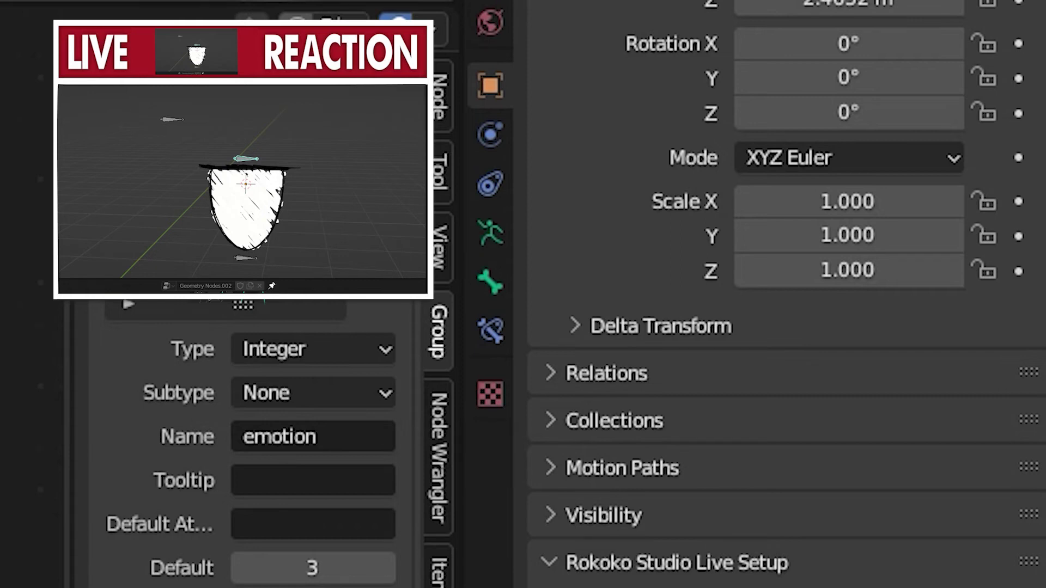
click(249, 137)
click(244, 125)
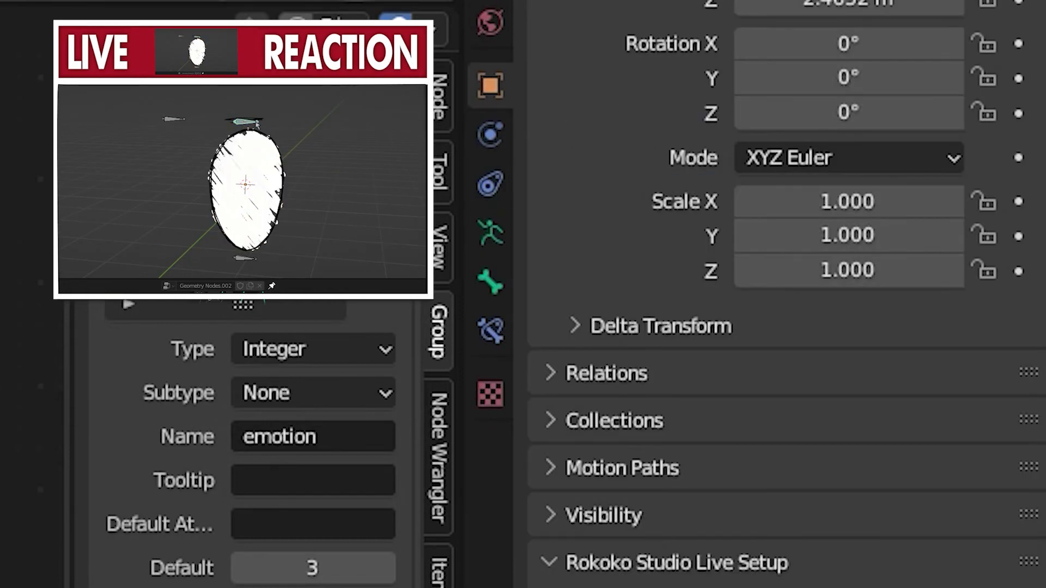
middle_drag(313, 131, 304, 120)
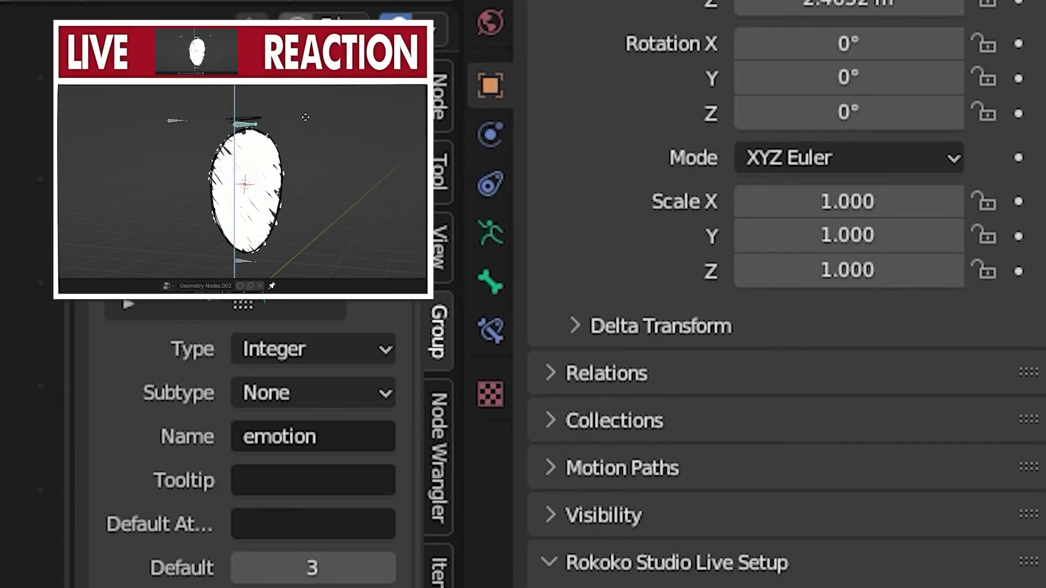
key(g)
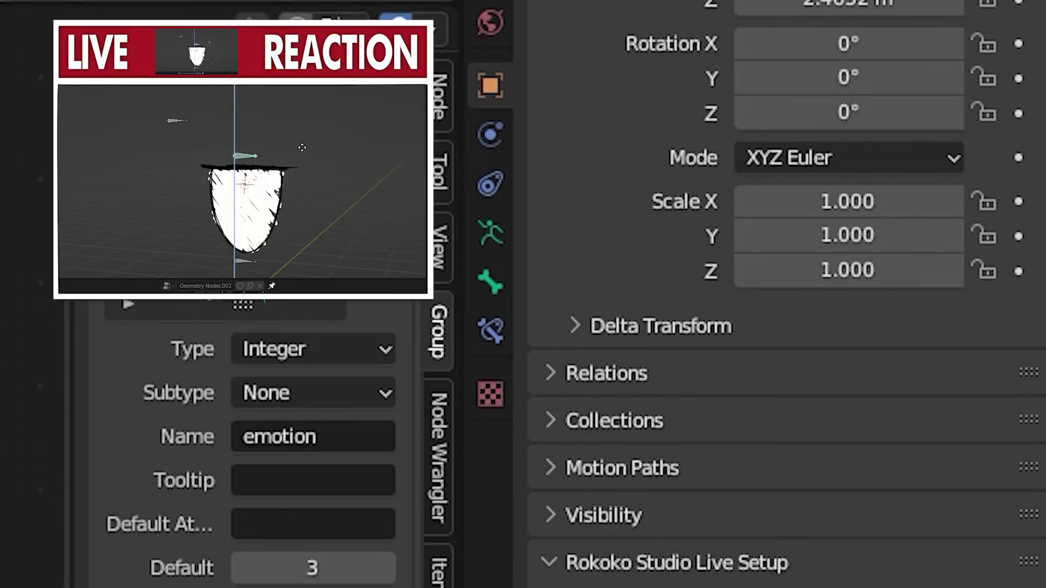
right_click(307, 187)
middle_drag(307, 186, 335, 191)
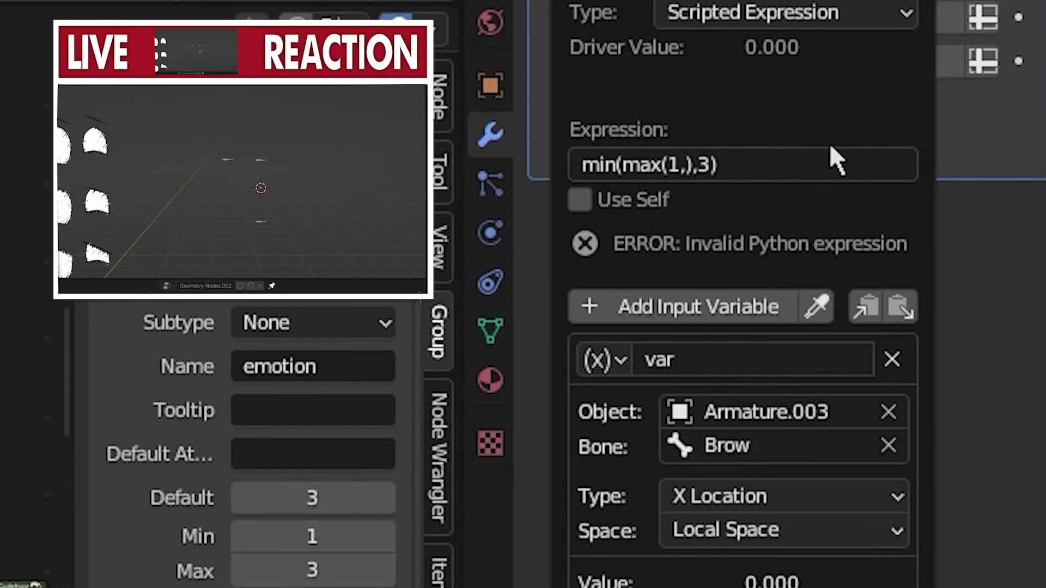
Complete the Brow height driver's min(max(1,),3) expression by inserting the copied var formula as the second argument of max
click(763, 163)
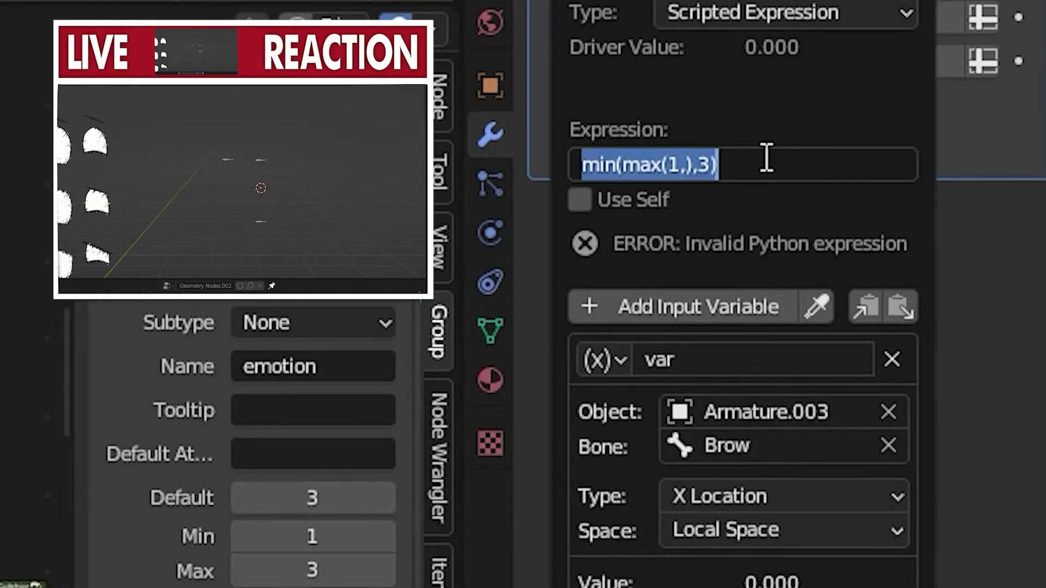
click(703, 103)
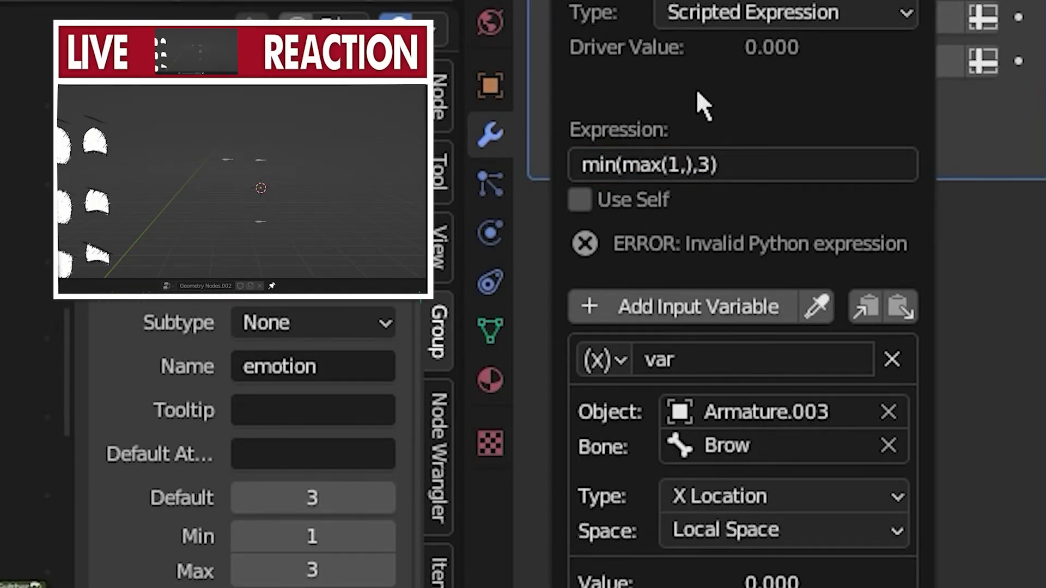
click(654, 172)
click(661, 168)
click(672, 165)
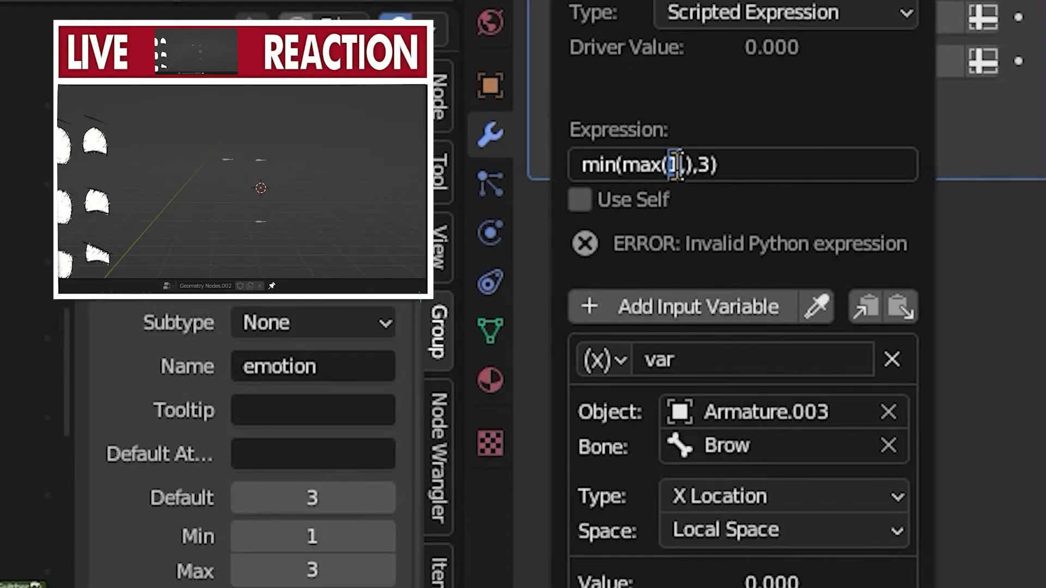
double_click(706, 165)
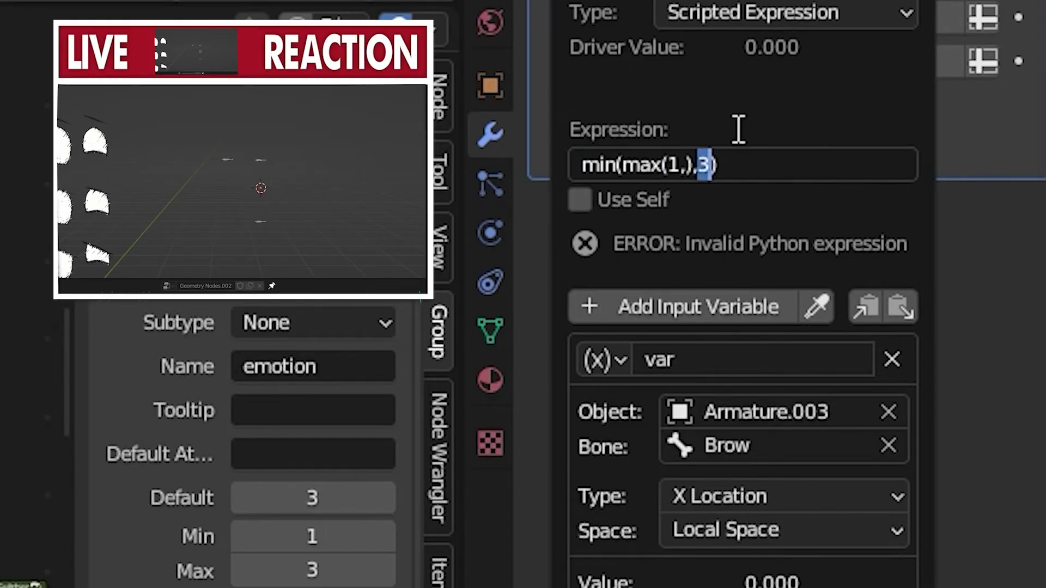
key(Left)
key(Left)
key(Left)
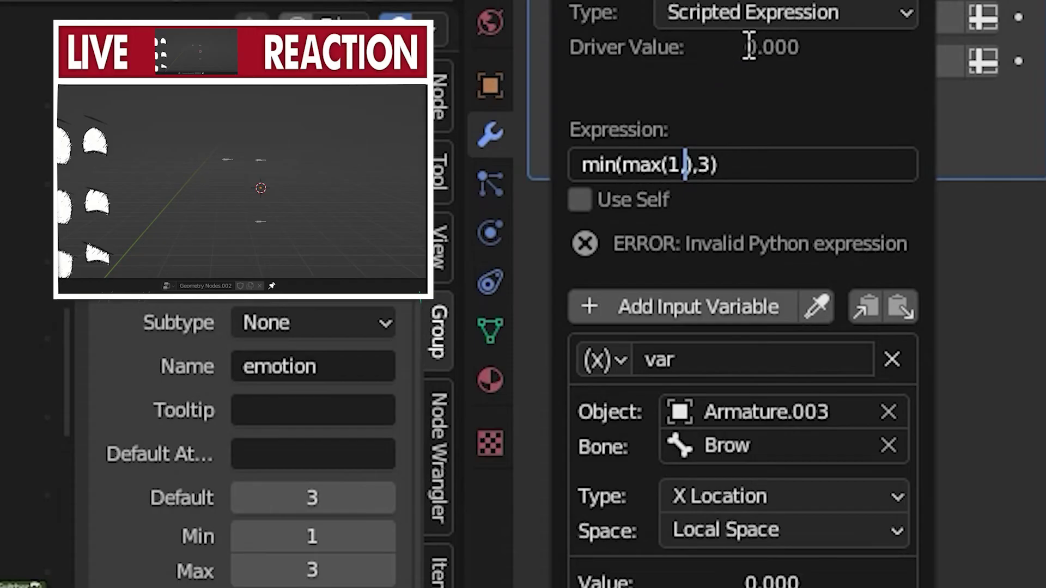
key(ctrl+v)
key(Return)
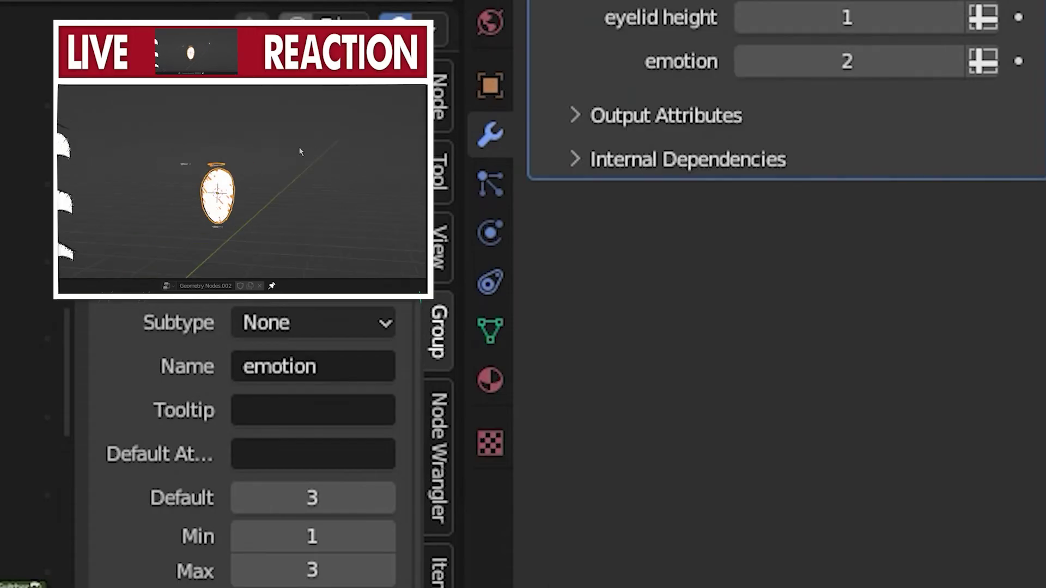
Test the clamped Brow height driver by moving the Brow bone far below the eye
click(185, 162)
scroll(219, 159, down, 7)
key(g)
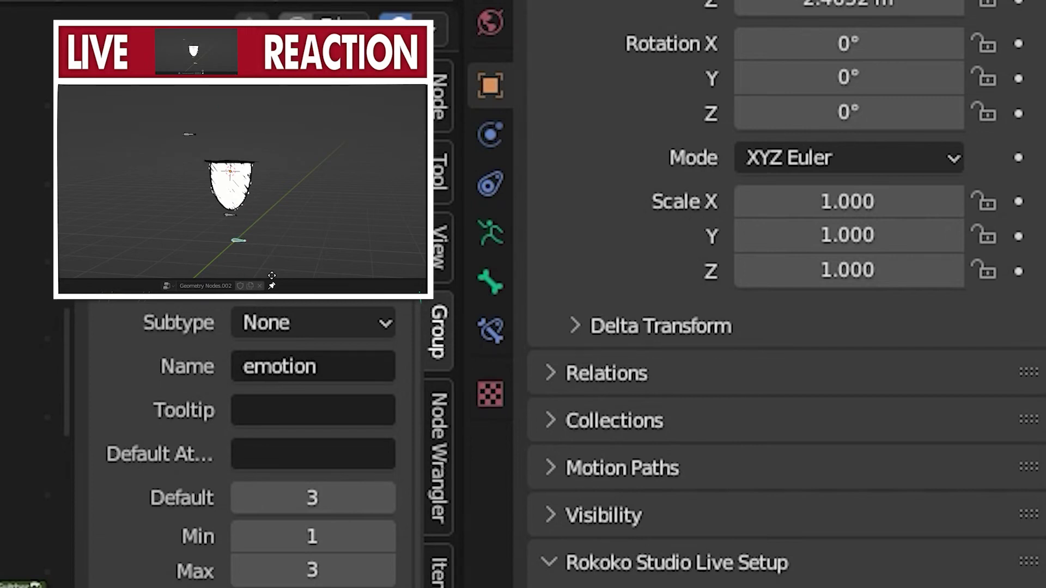
click(232, 201)
scroll(233, 208, up, 5)
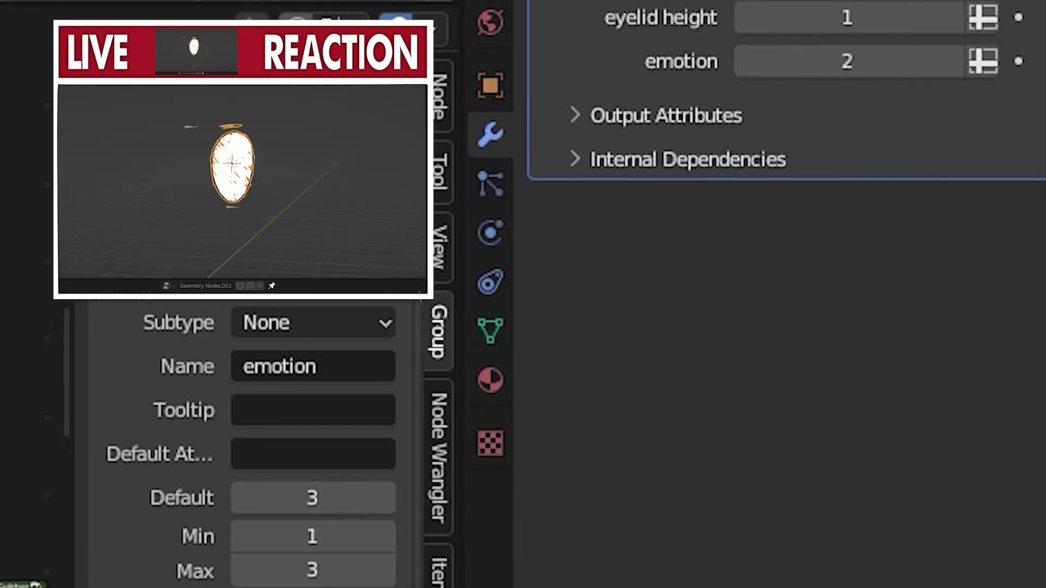
middle_drag(233, 208, 239, 245)
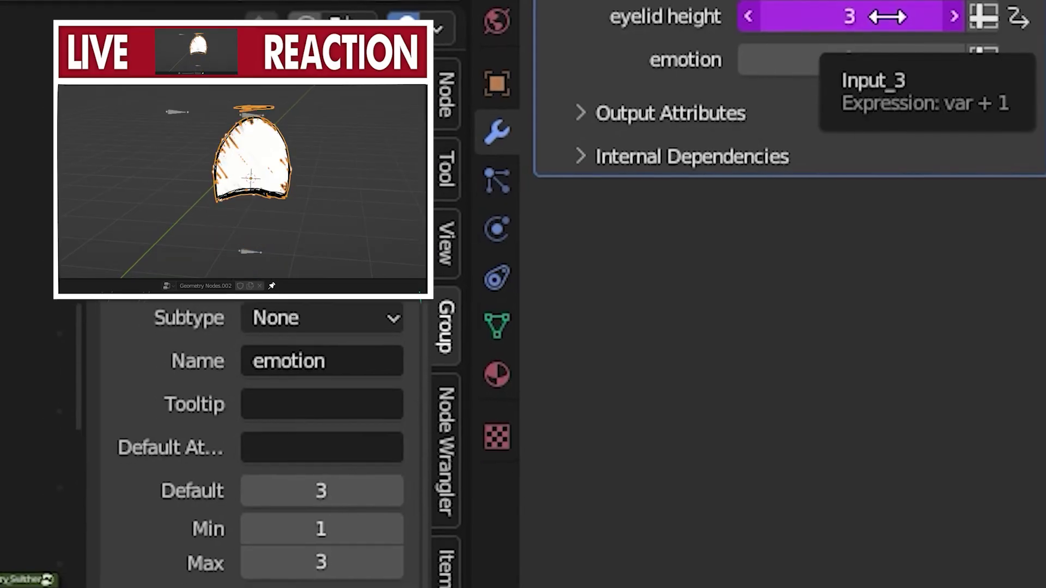
Set the eyelid height driver's variable to the eyelid bone of Armature.003 in Local Space
right_click(887, 18)
click(755, 68)
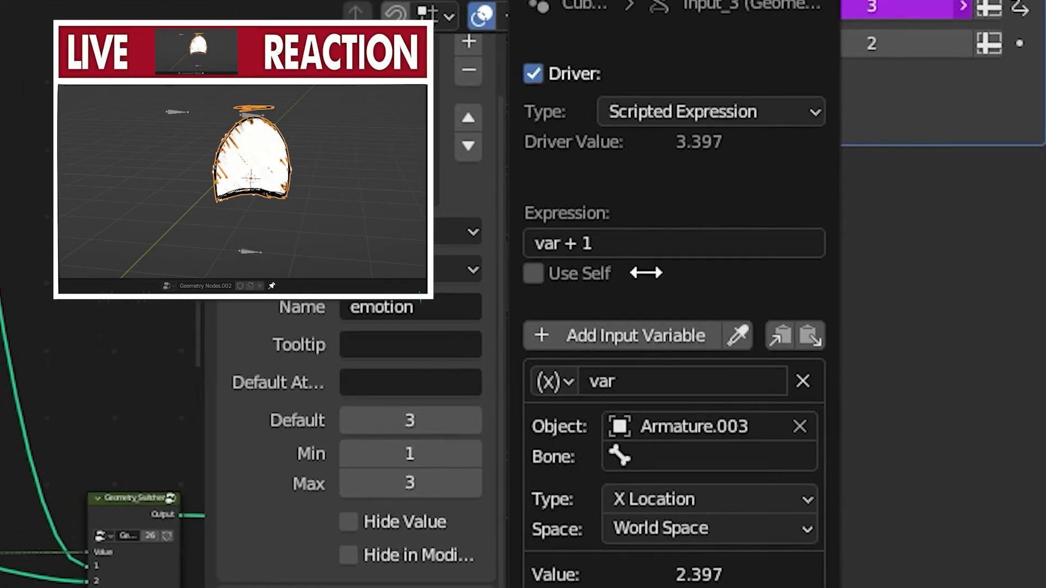
click(669, 438)
click(673, 459)
text(e)
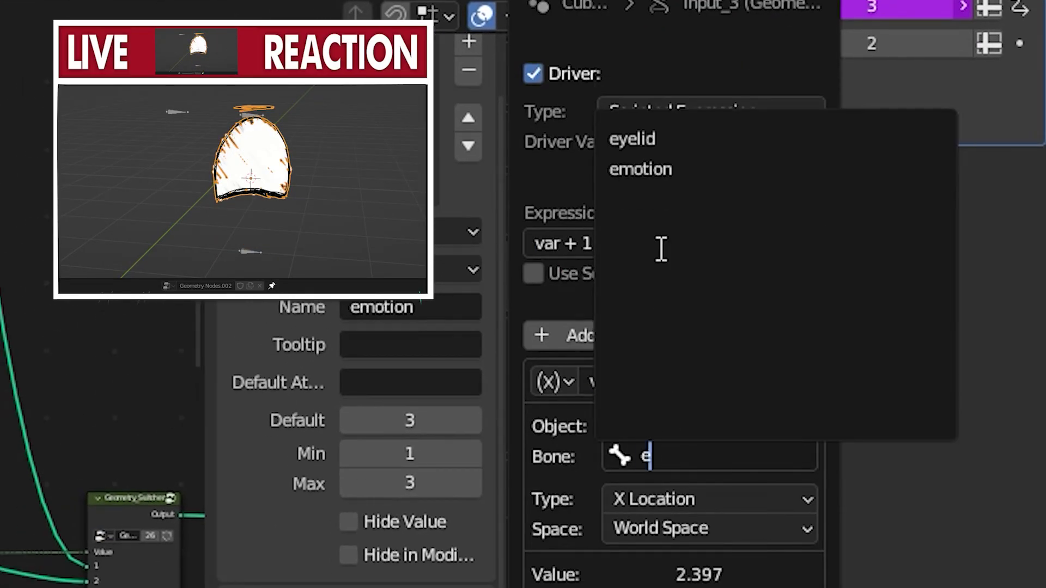
click(670, 139)
click(670, 526)
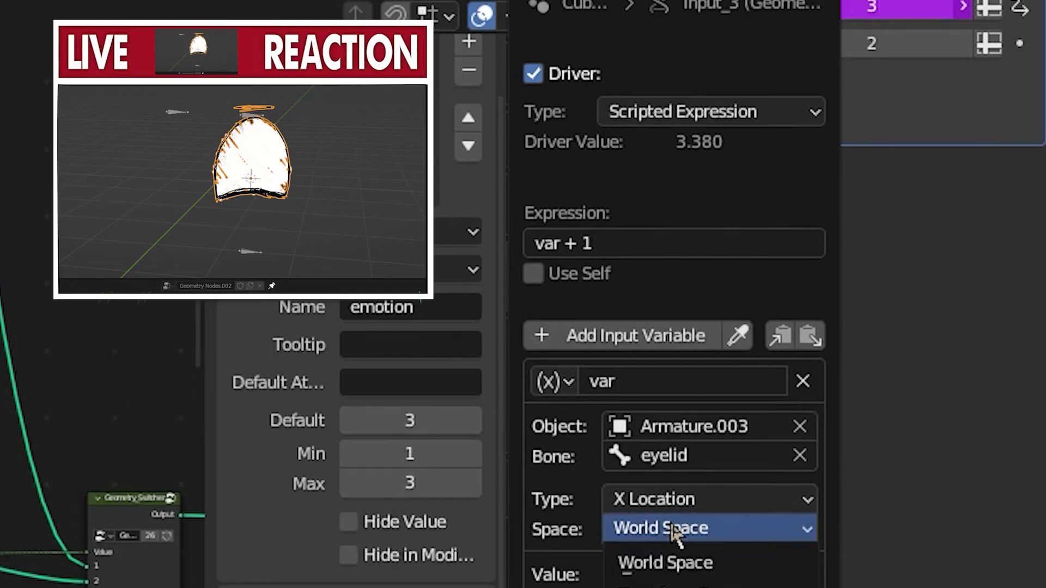
click(670, 587)
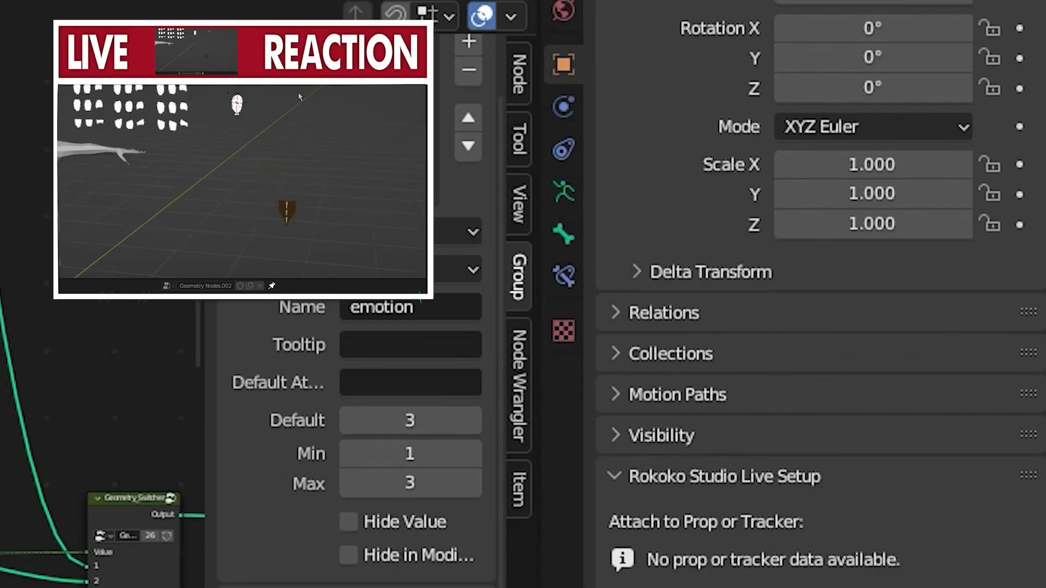
Test the eyelid height driver by moving the eyelid bone along Z, and reselect the eye object
scroll(298, 117, up, 5)
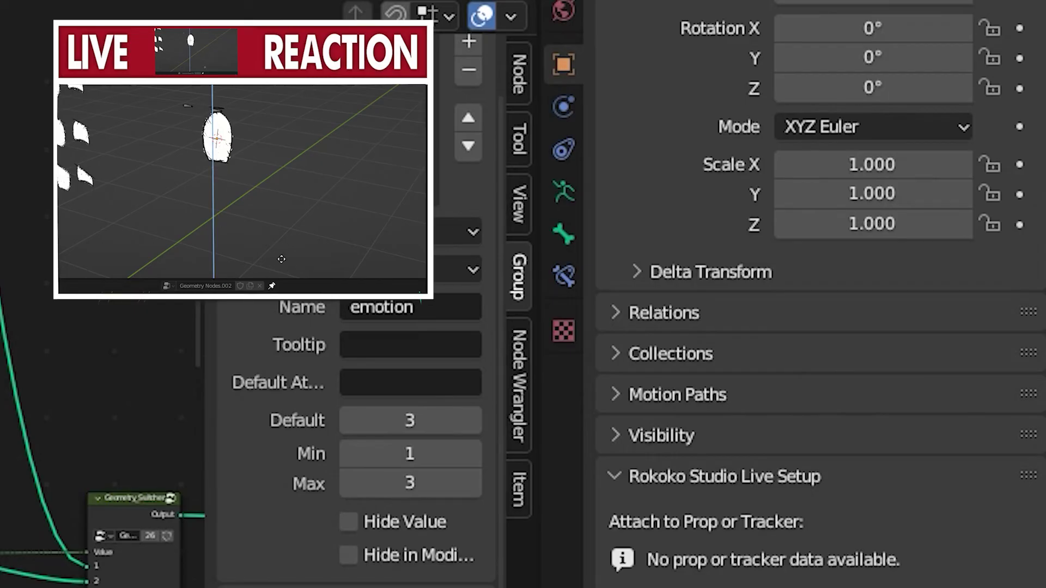
click(292, 100)
scroll(252, 187, up, 6)
middle_drag(252, 187, 264, 188)
click(261, 142)
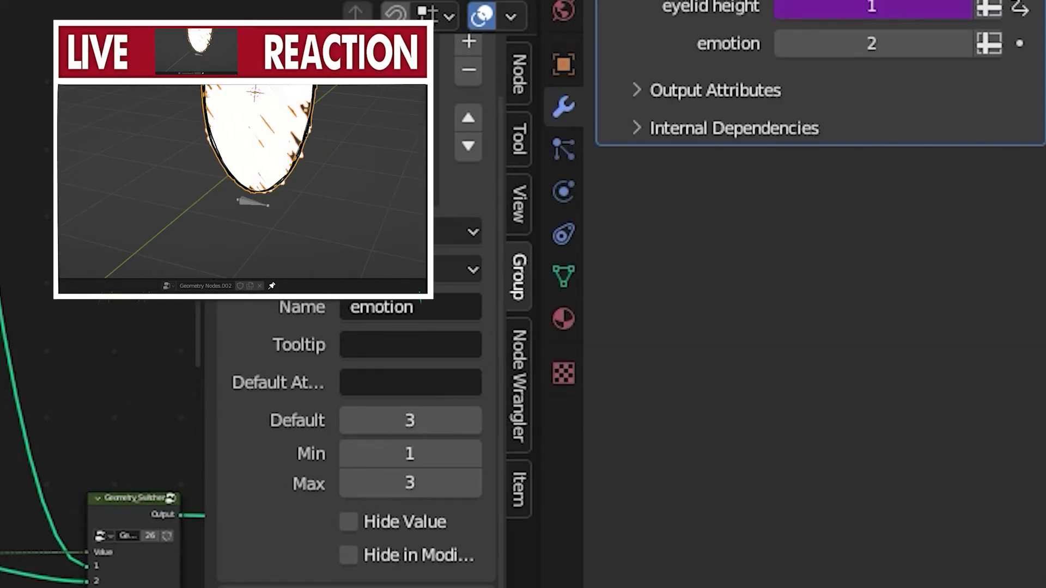
Set the eyelid height driver's expression to -var*50 + 1
right_click(894, 12)
click(894, 12)
click(725, 191)
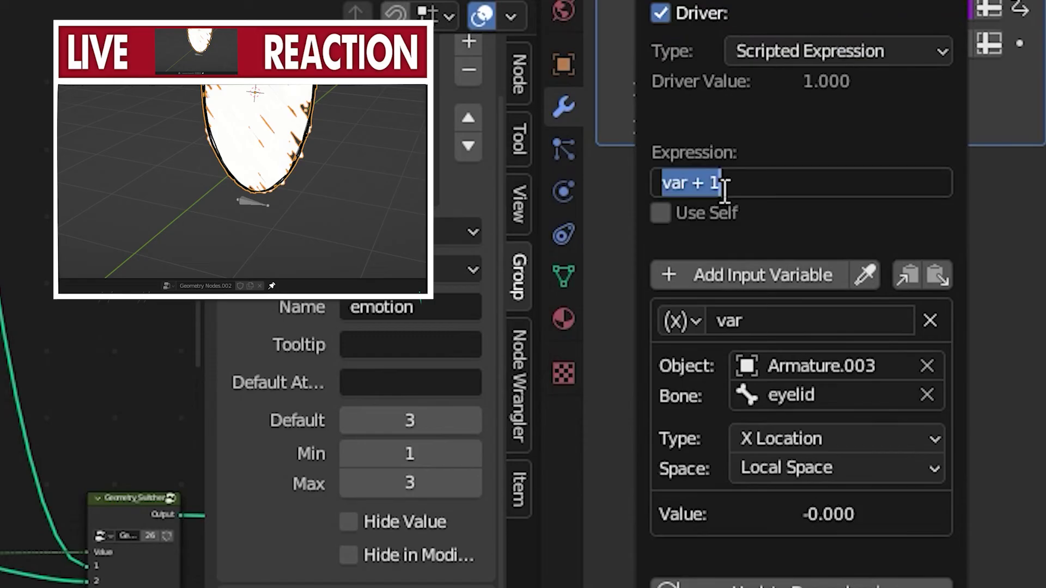
click(664, 182)
text(-)
key(Return)
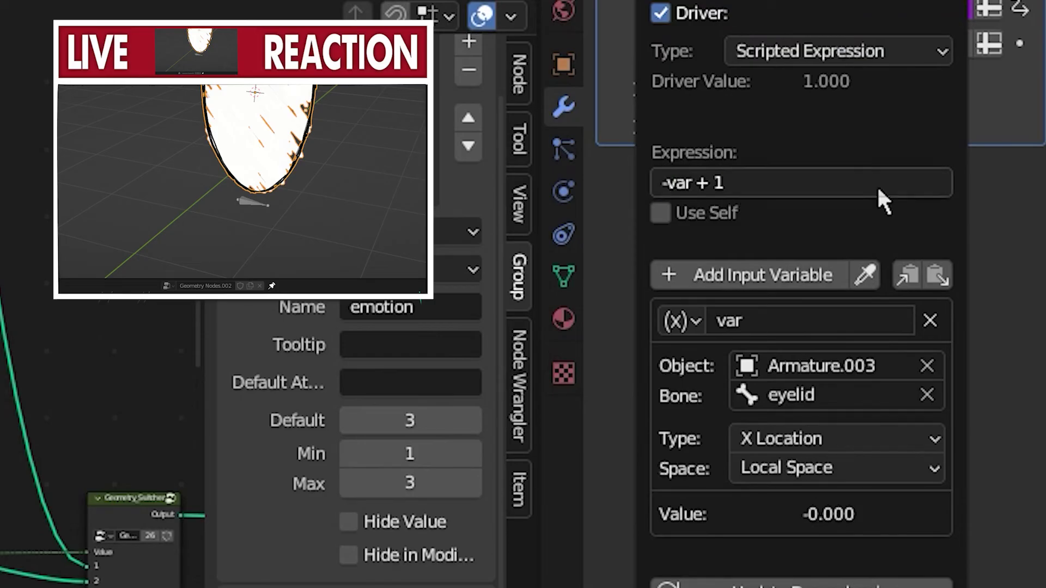
click(731, 182)
click(694, 183)
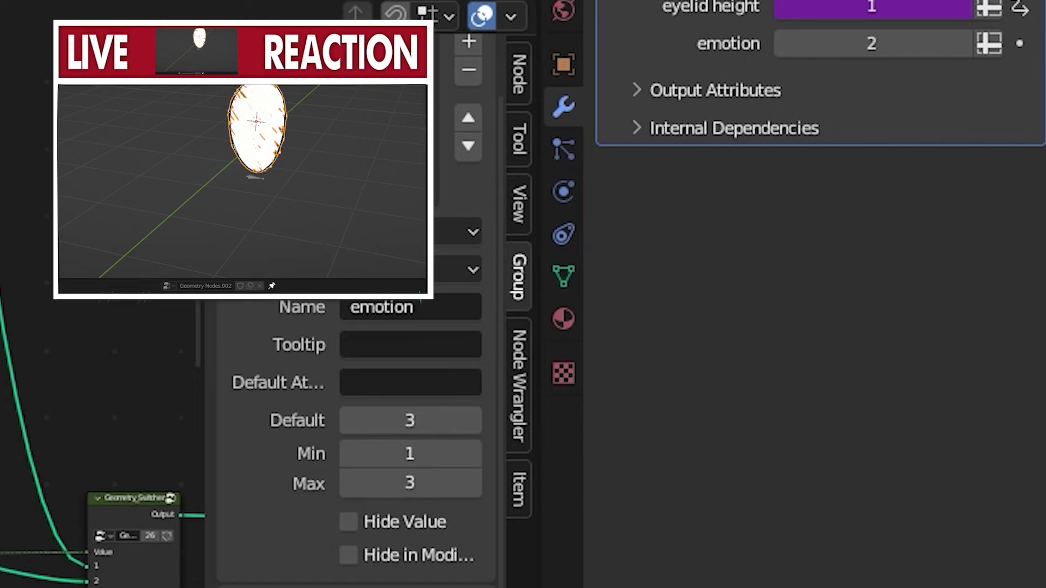
Check the type and space options of the eyelid height driver's variable, keeping X Location and Local Space
right_click(861, 21)
click(835, 7)
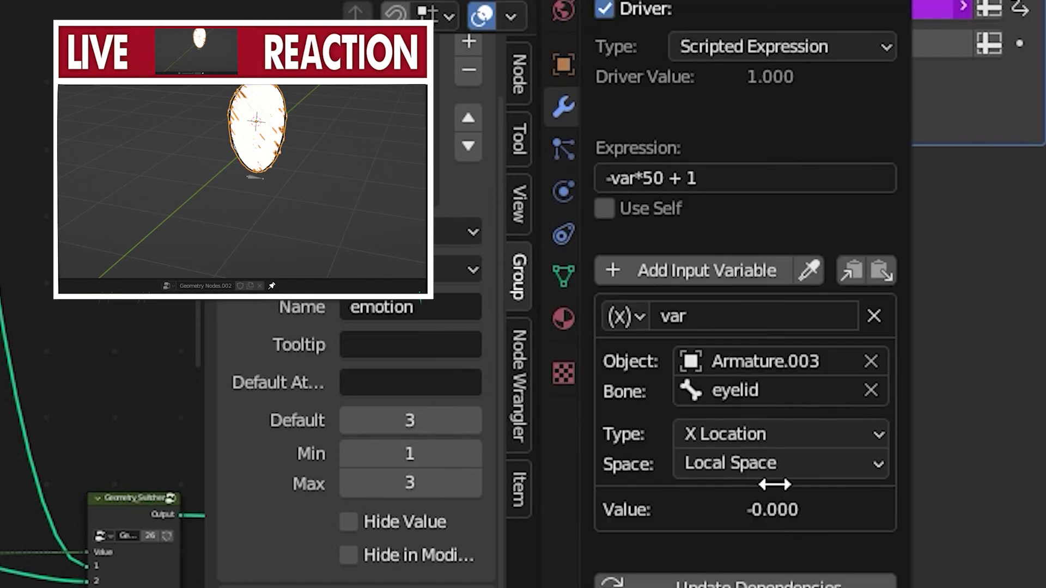
click(746, 435)
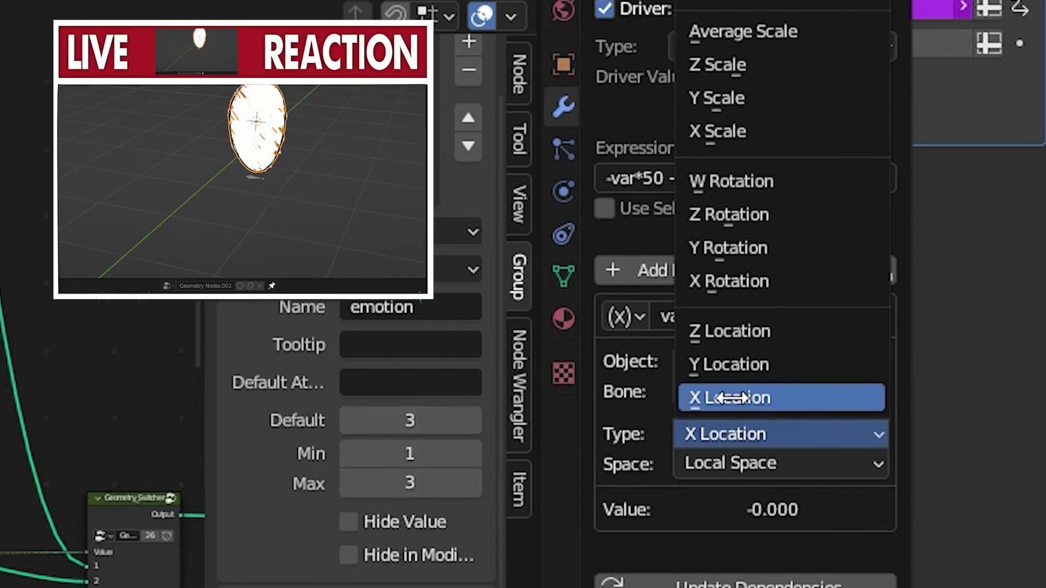
key(Escape)
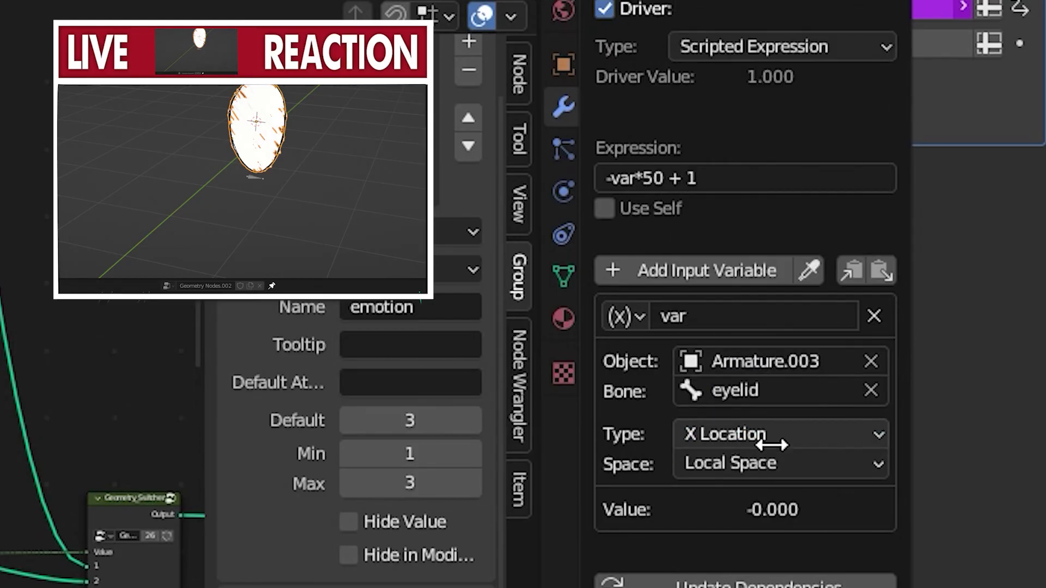
click(700, 462)
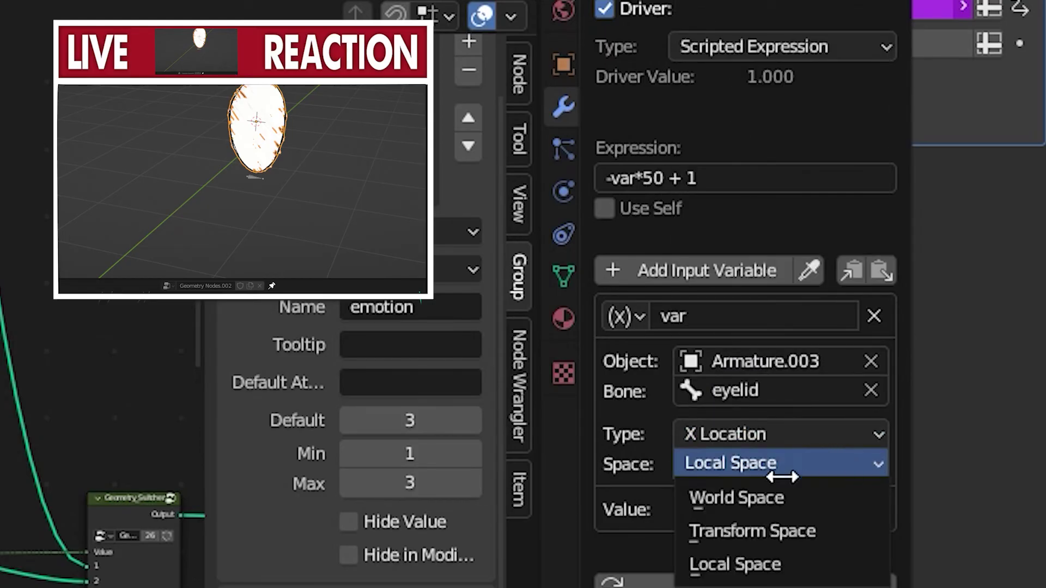
click(810, 464)
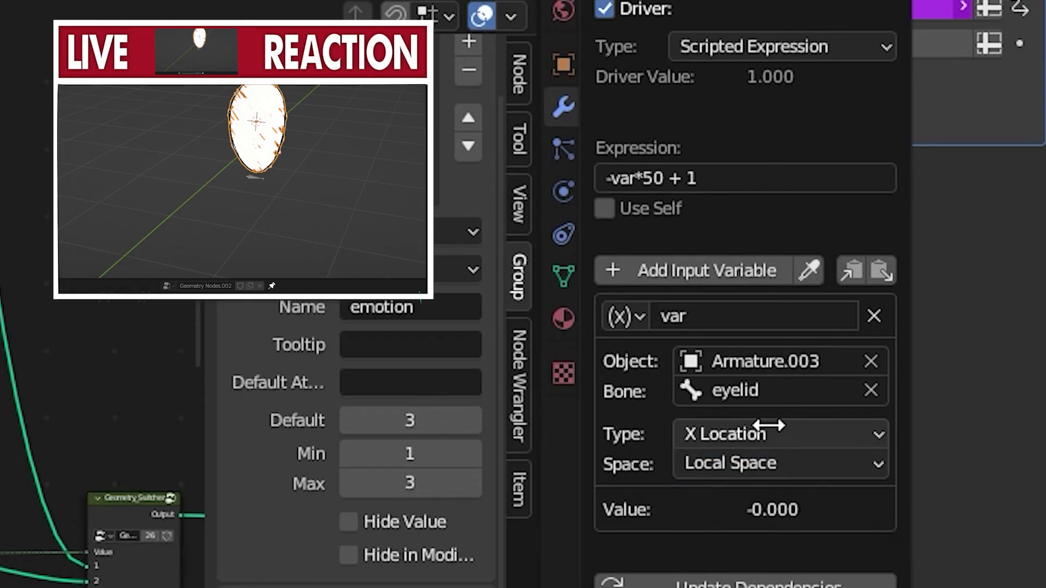
Reuse the Brow height driver's clamped formula for the eyelid height driver, with the expression min(max(1,(-var*50+1)),3)
click(724, 177)
click(730, 174)
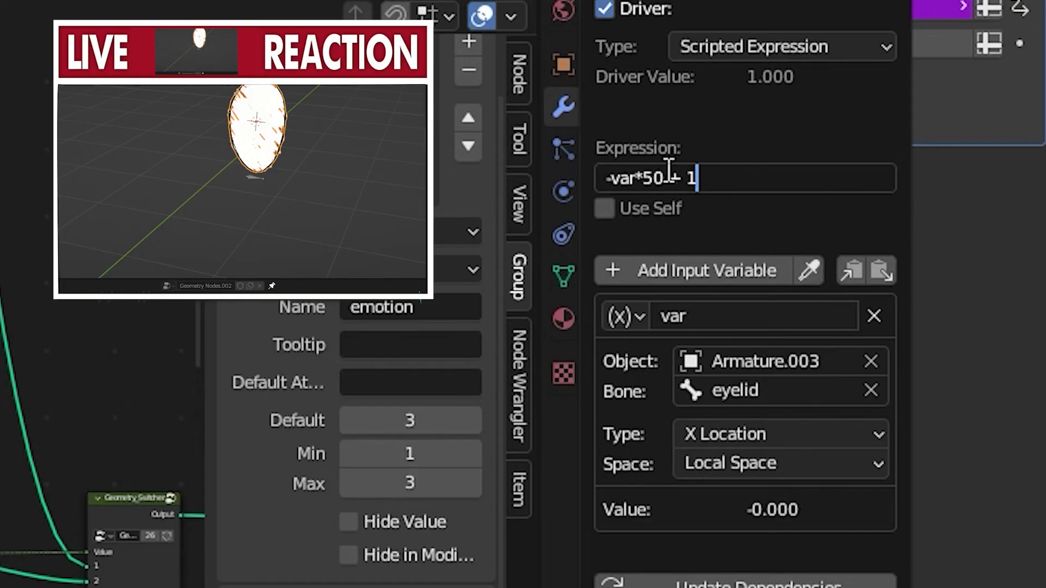
key(ctrl+a)
click(706, 177)
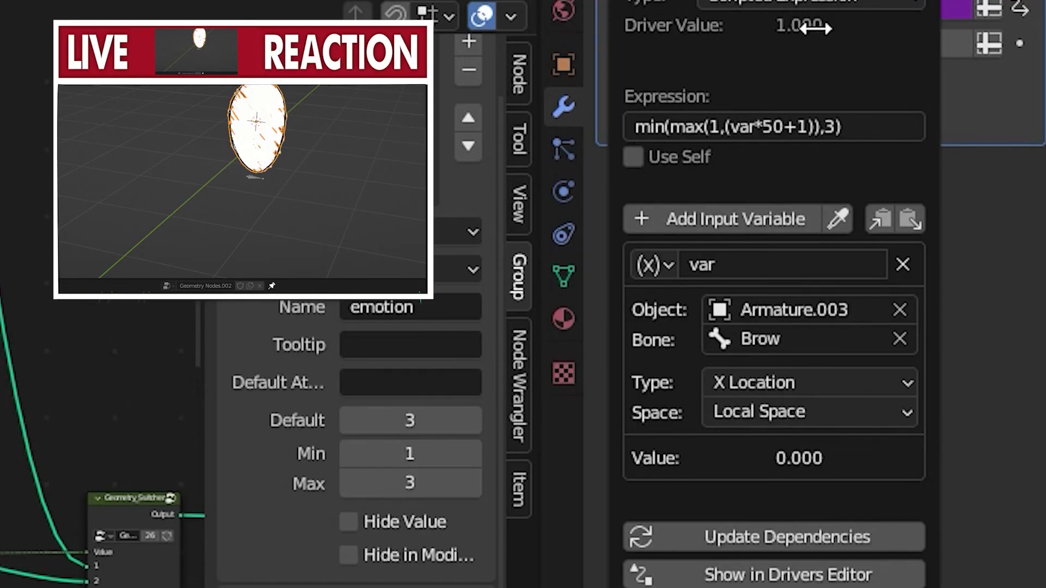
click(878, 125)
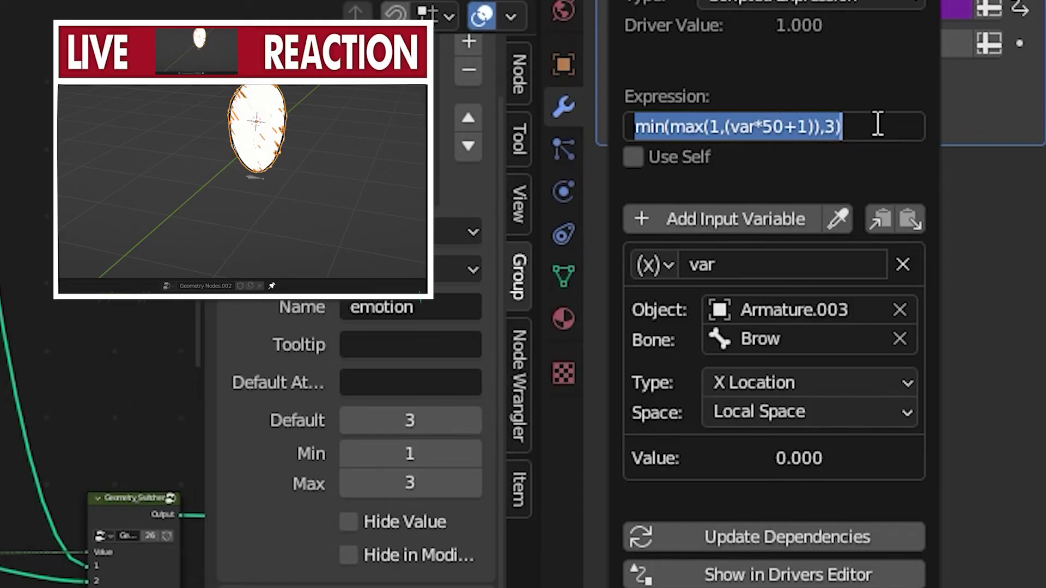
click(1009, 266)
right_click(859, 6)
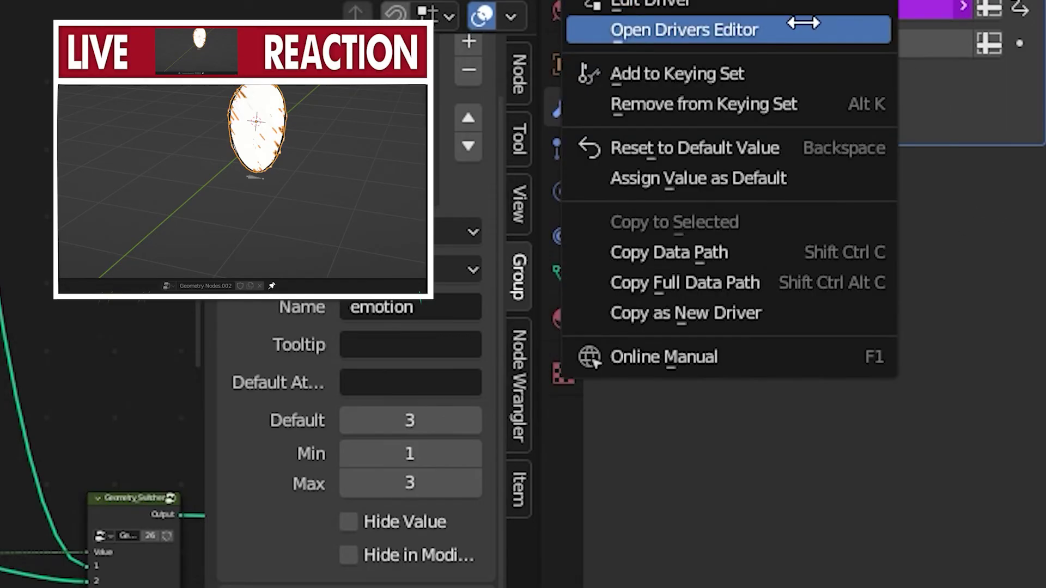
click(795, 3)
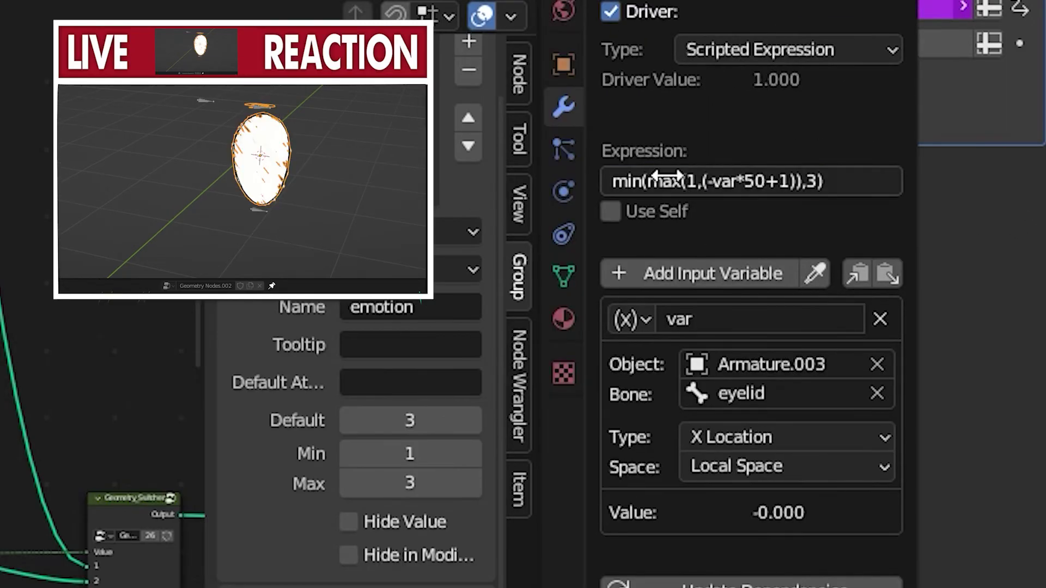
click(689, 183)
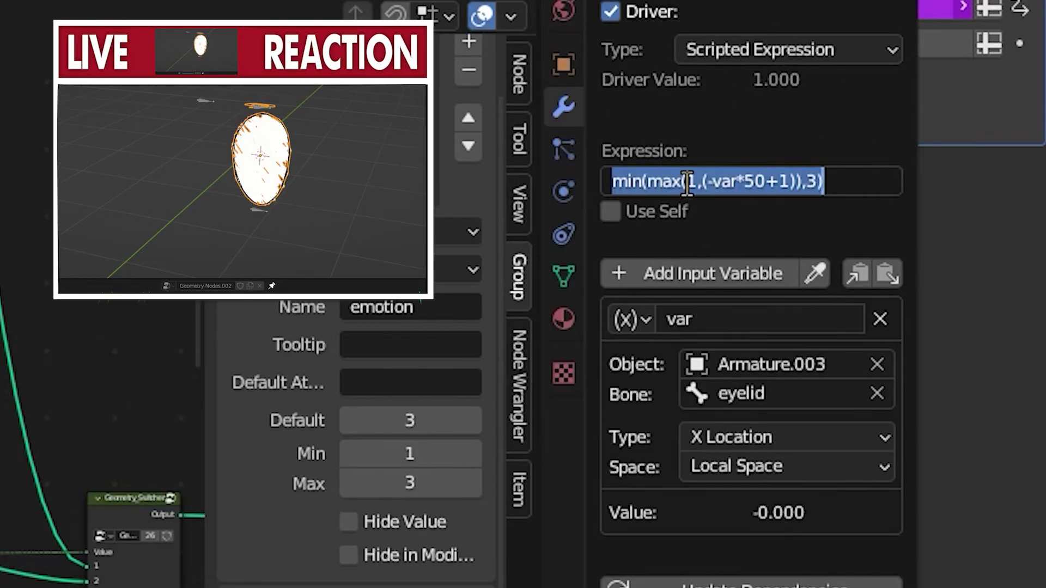
drag(701, 181, 584, 175)
drag(803, 182, 822, 182)
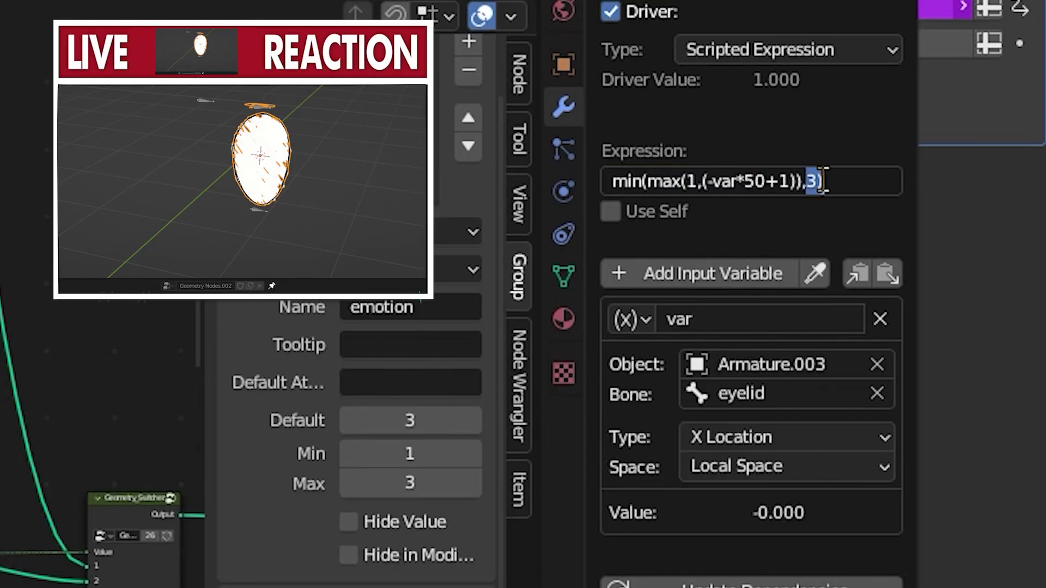
click(997, 251)
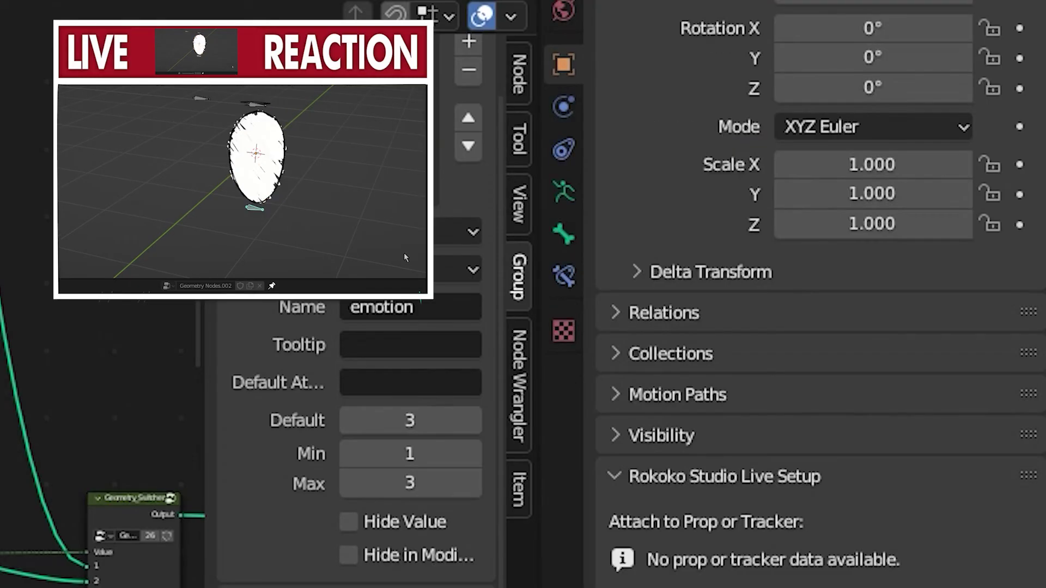
Test the clamped eyelid height driver by moving the eyelid bone up along Z, and select the eye object again
key(g)
key(z)
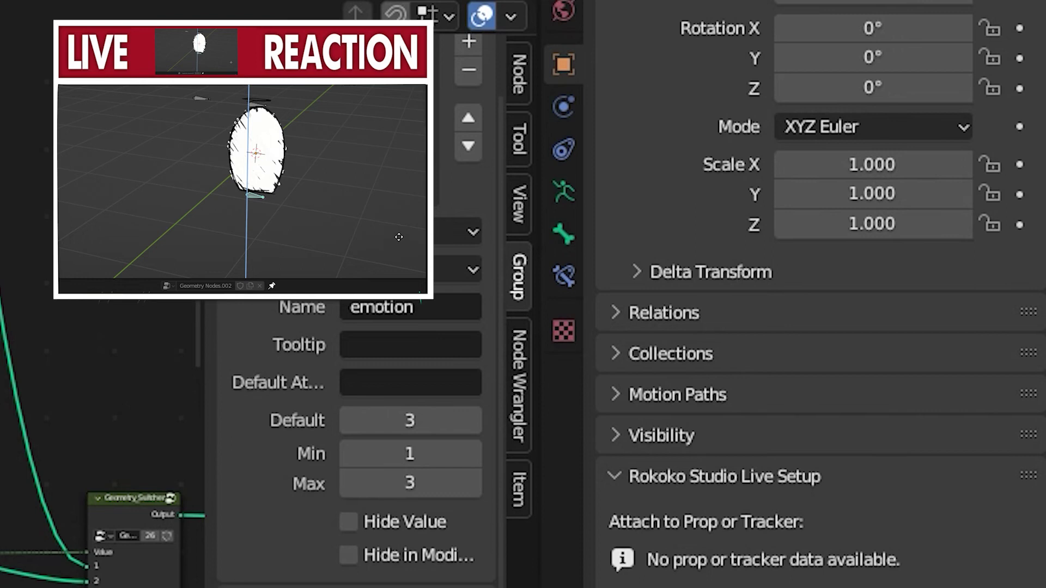
click(398, 213)
middle_drag(399, 213, 404, 213)
key(ctrl+Tab)
click(321, 159)
middle_drag(321, 159, 284, 166)
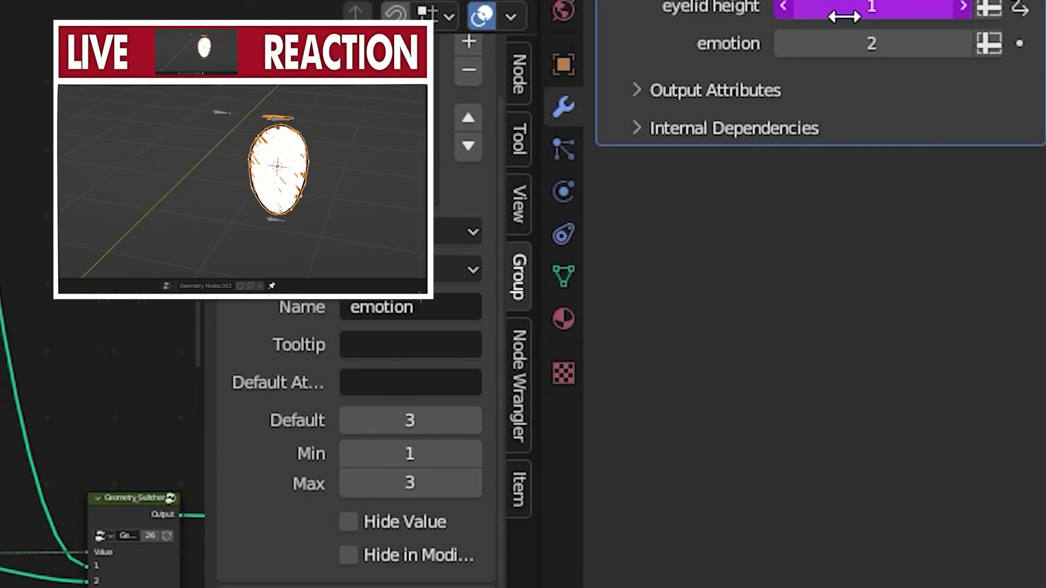
Add a driver to the emotion input and pick Armature.003 as the object of its variable
right_click(850, 47)
click(850, 48)
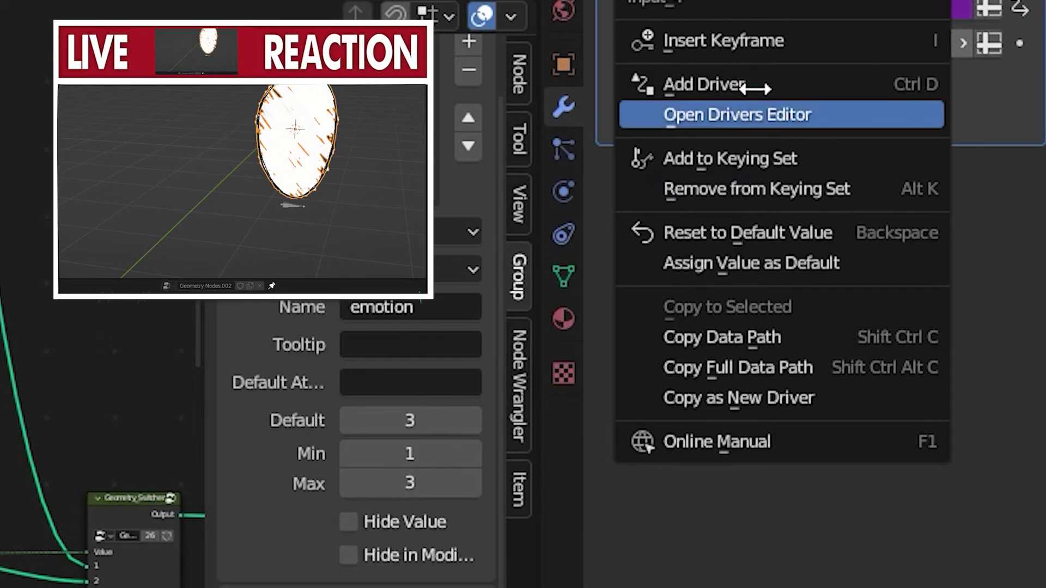
click(694, 86)
right_click(870, 47)
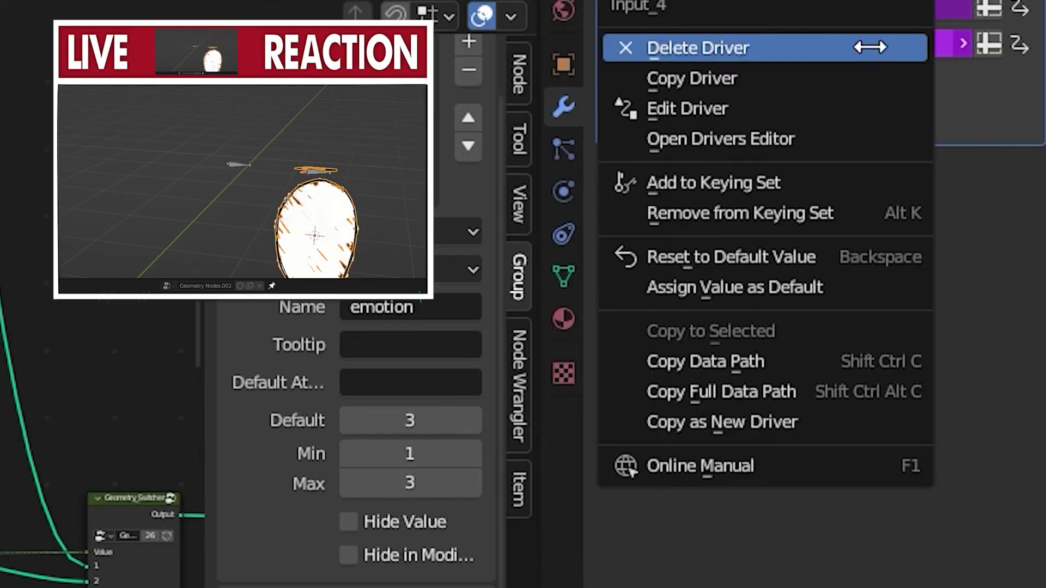
click(794, 109)
click(825, 460)
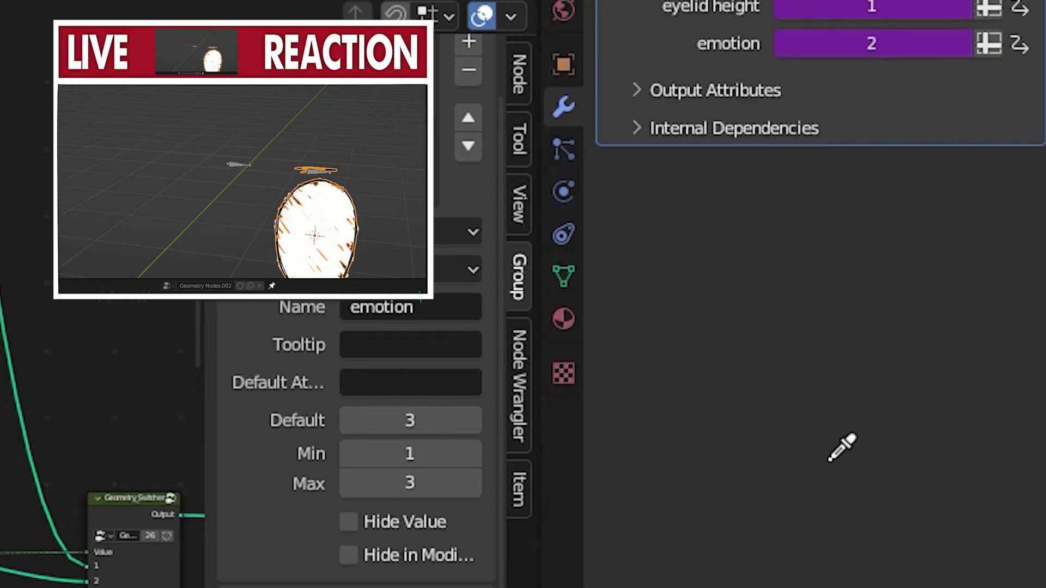
click(237, 164)
shift+middle_drag(332, 223, 336, 197)
Set the emotion driver's expression to var + 1 and its variable's space to Local Space
drag(658, 208, 644, 209)
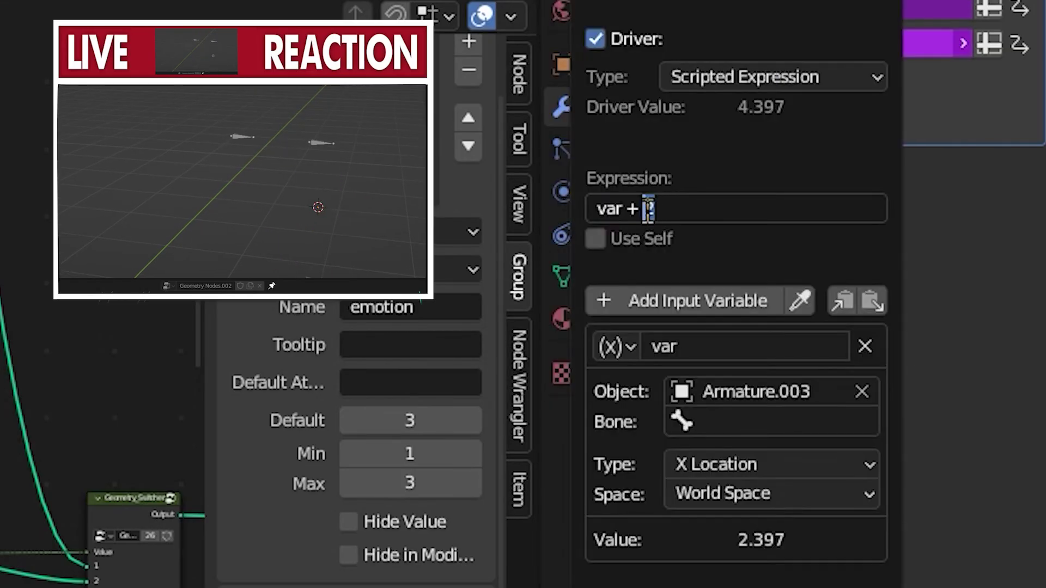
text(1)
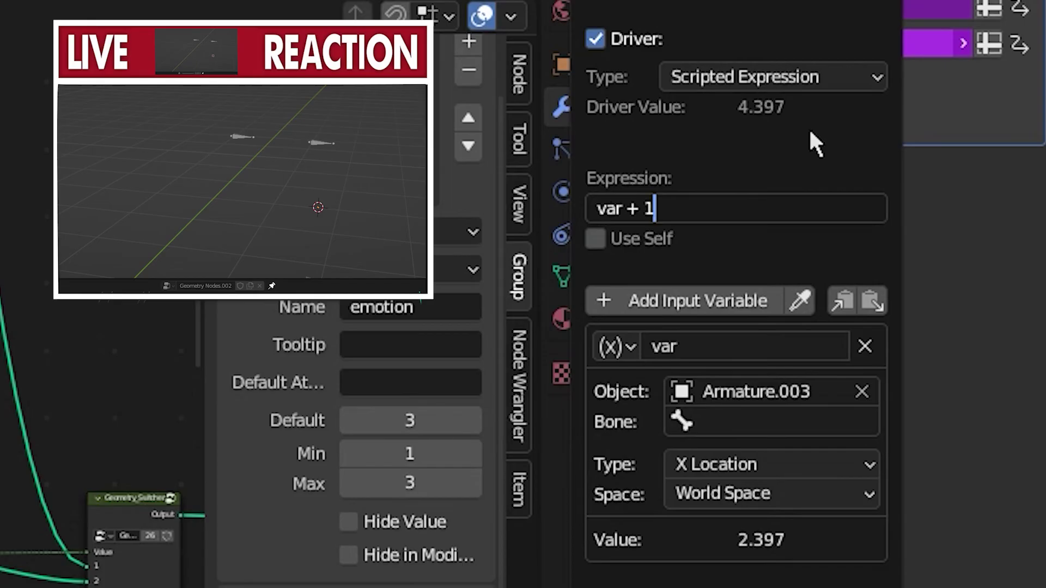
key(Return)
click(747, 465)
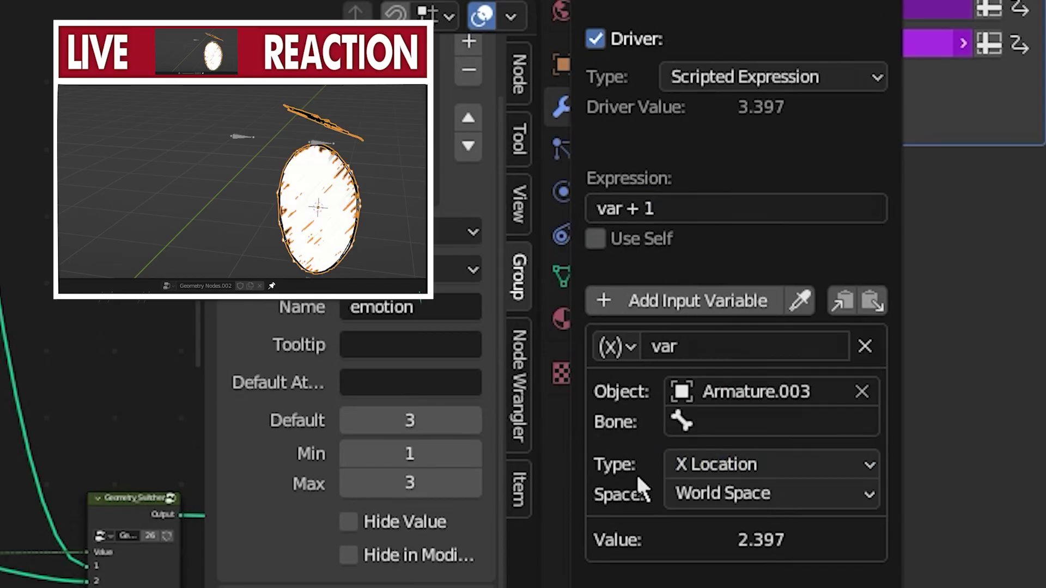
click(735, 493)
click(709, 583)
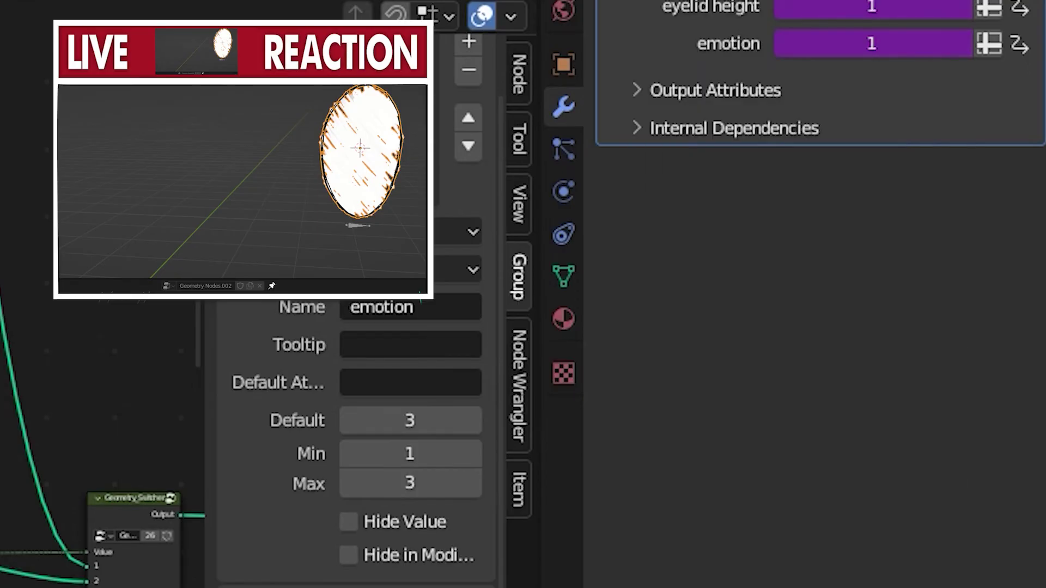
Copy the Brow height driver's formula into the emotion driver as min(max(1,(-var*50+2)),3), with emotion as the variable's bone
right_click(839, 3)
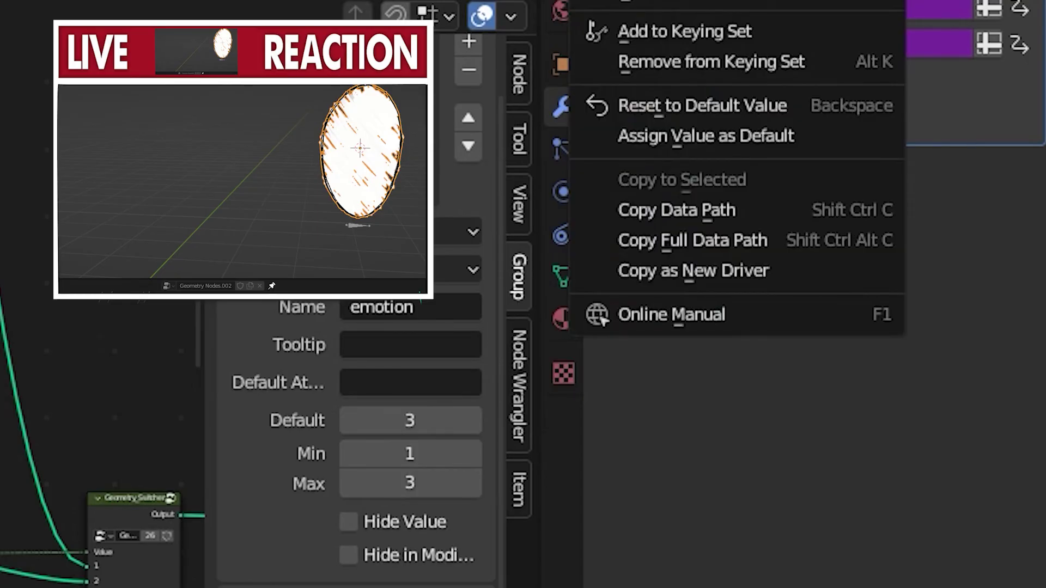
click(724, 3)
click(792, 134)
click(962, 268)
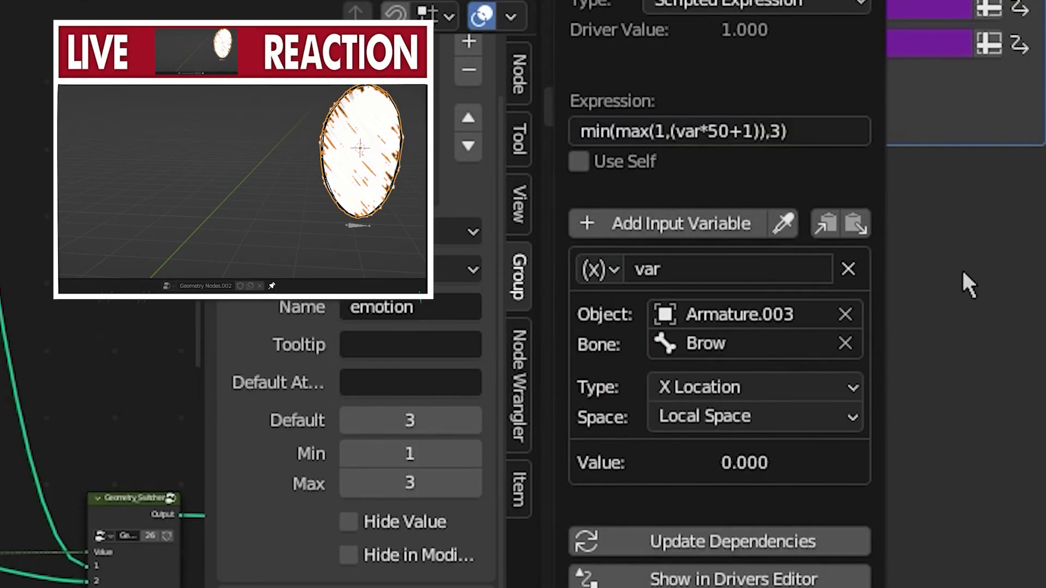
right_click(885, 71)
right_click(905, 44)
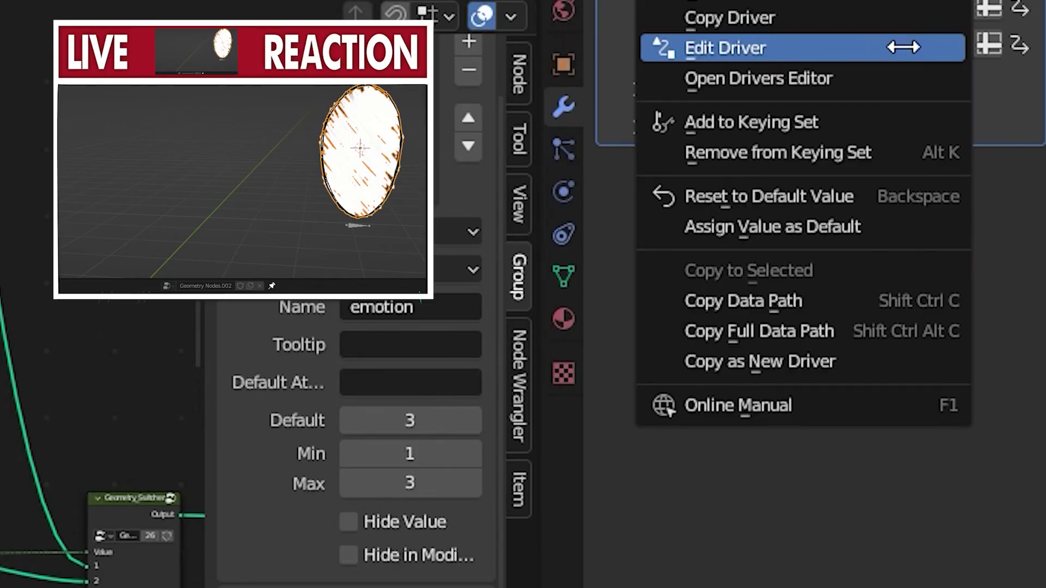
click(905, 44)
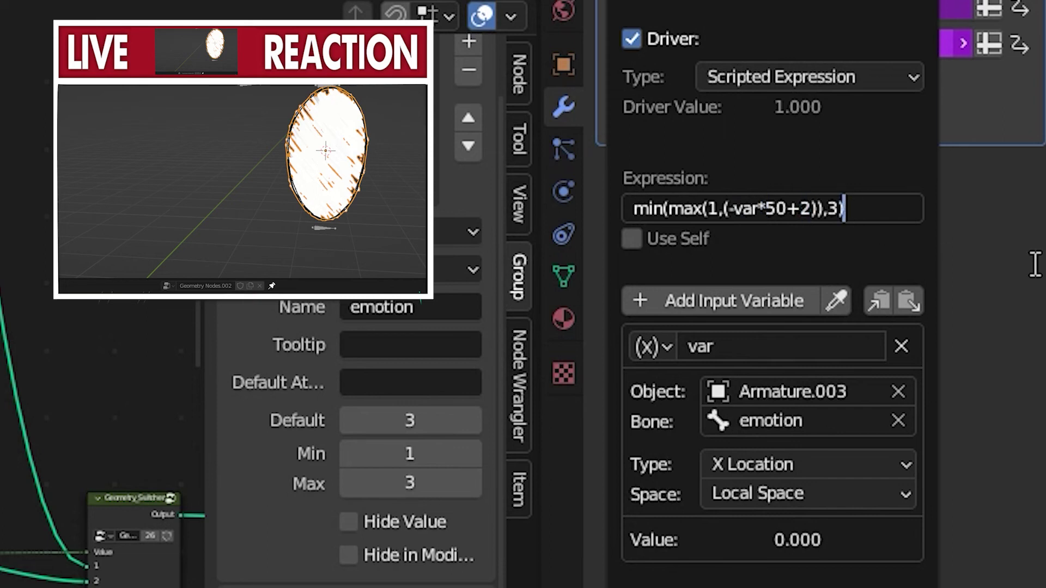
Reduce the multiplier in the emotion driver's expression to 5, giving min(max(1,(-var*5+2)),3)
right_click(911, 42)
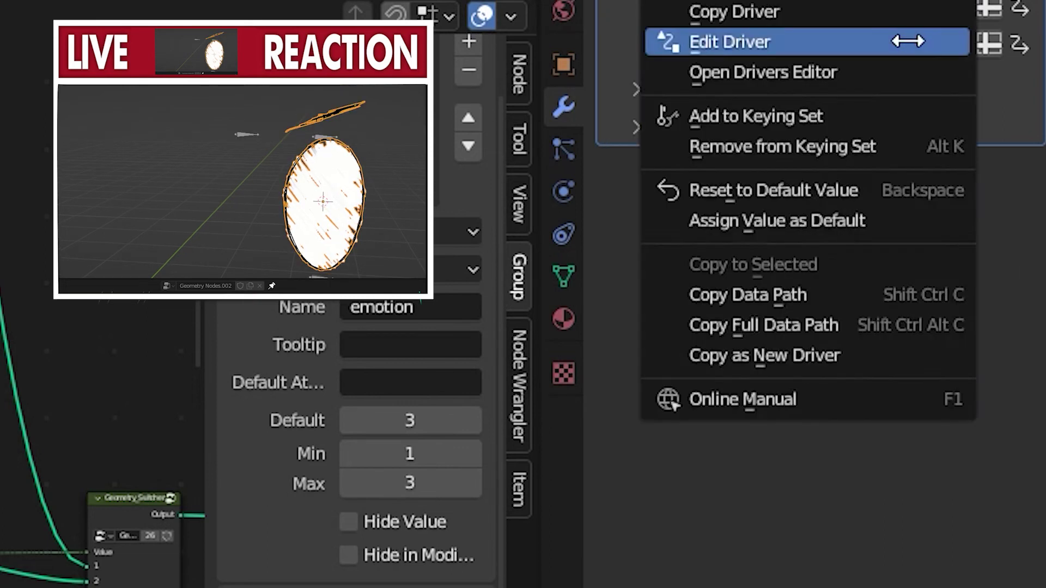
click(910, 39)
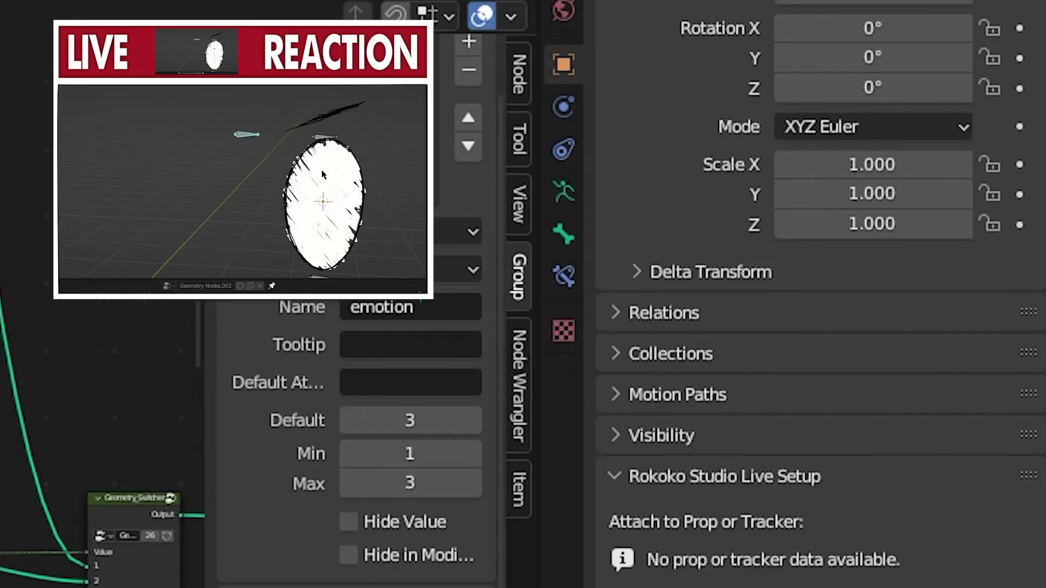
click(329, 180)
right_click(897, 43)
click(897, 44)
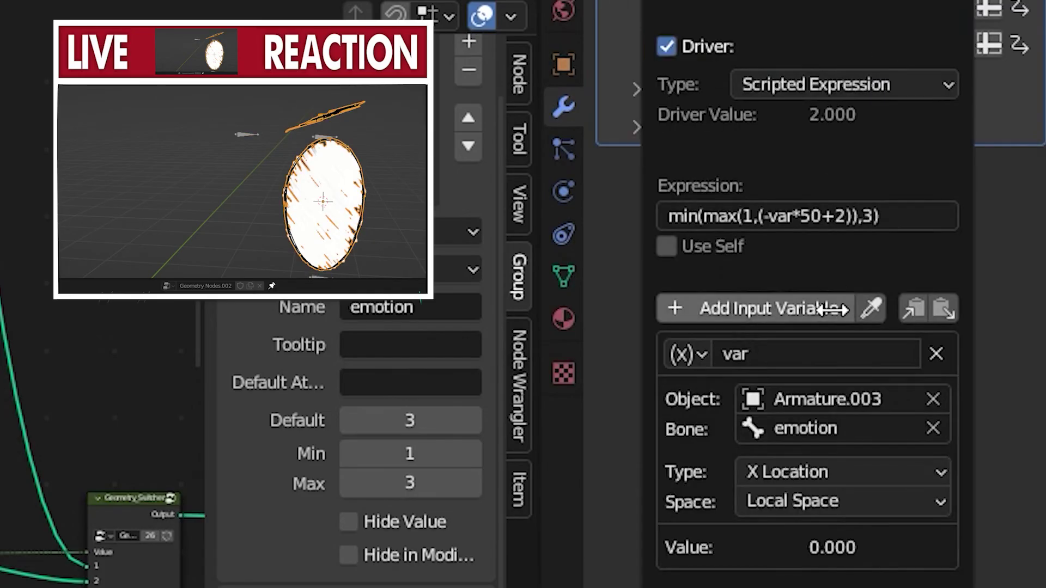
click(806, 218)
click(811, 218)
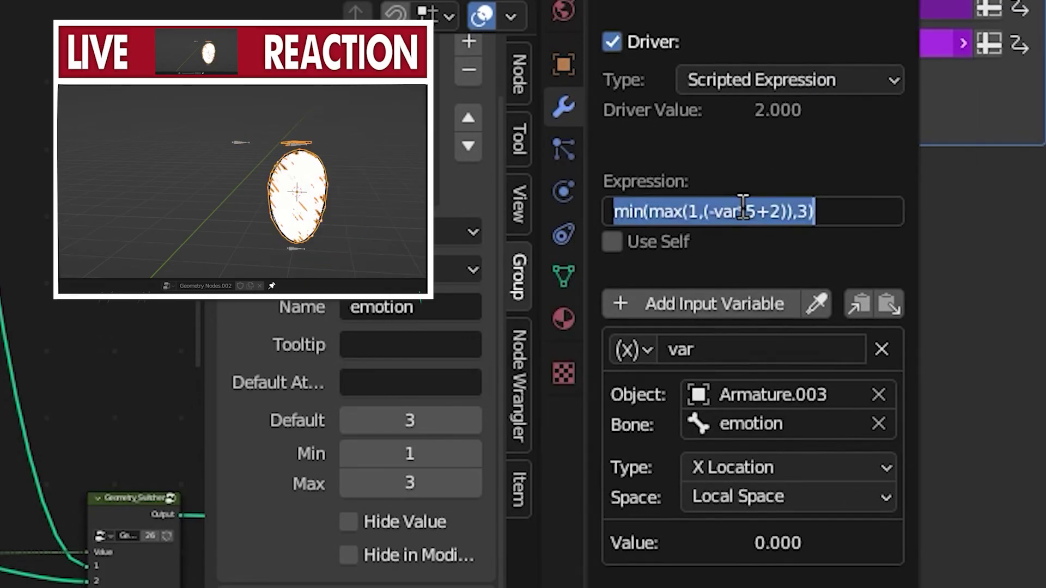
Set the multiplier in the emotion driver's expression to 10, giving min(max(1,(-var*10+2)),3)
click(748, 213)
text(1)
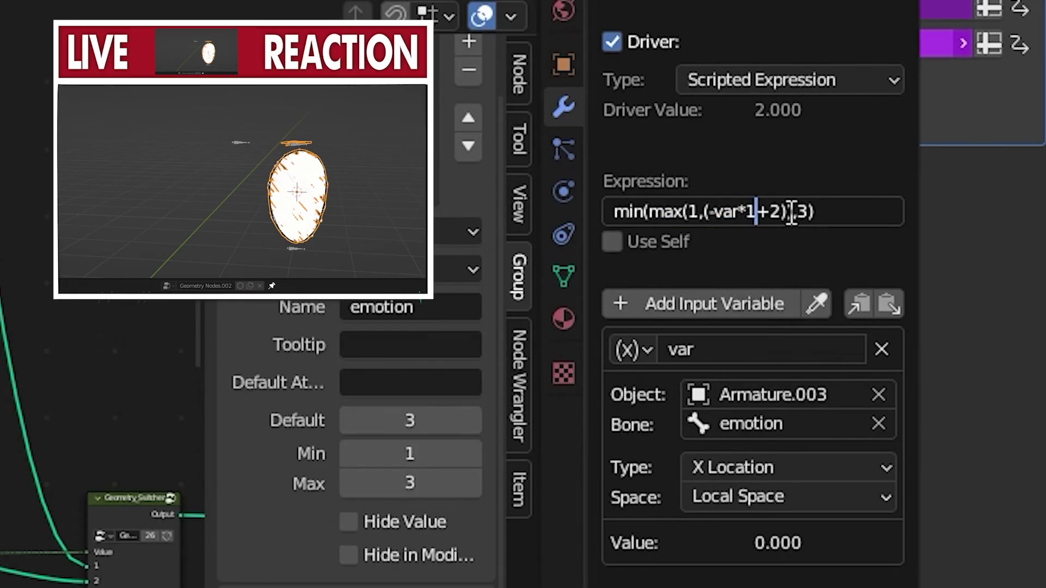
text(0)
key(Return)
right_click(862, 44)
click(863, 46)
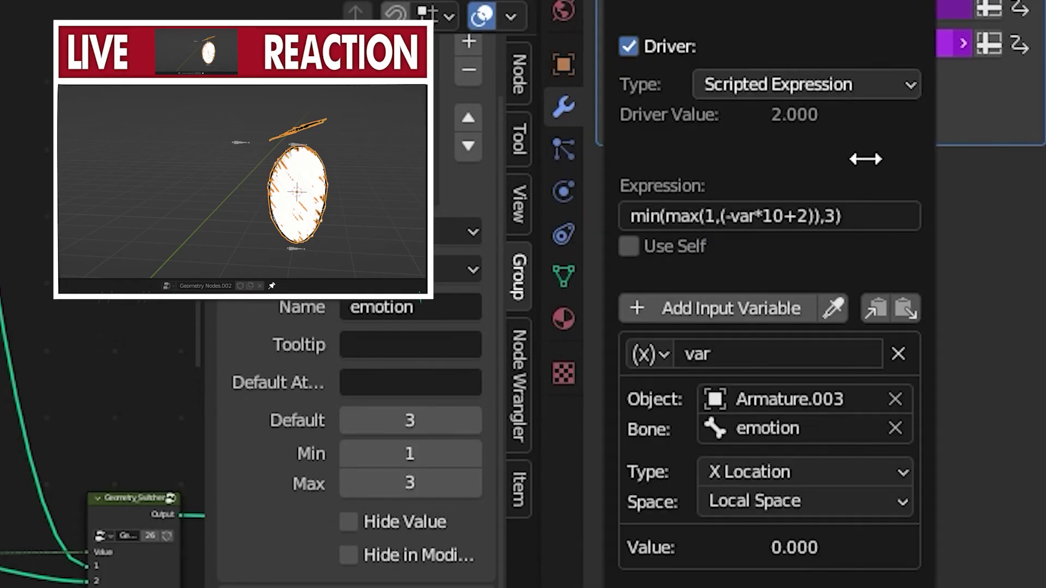
click(801, 216)
click(807, 216)
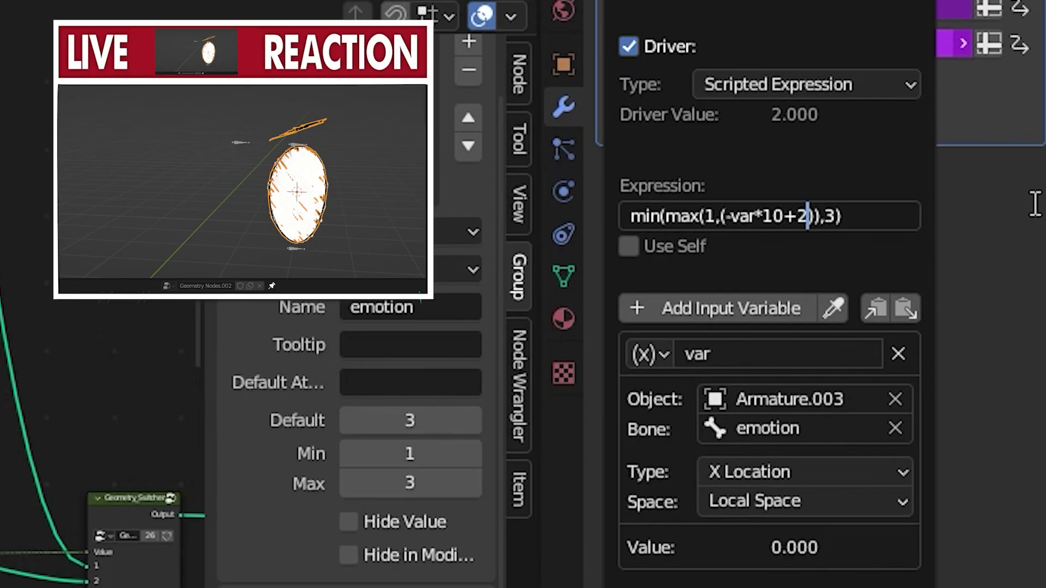
key(Return)
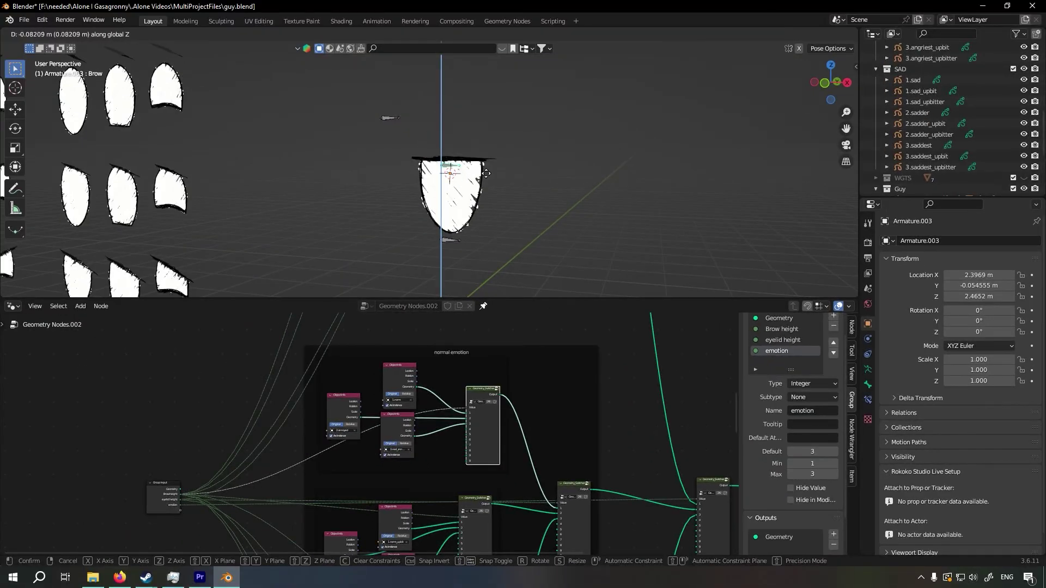
Test the eye switcher by moving the Brow bone along global Z, and return to Object Mode
click(482, 125)
key(ctrl+Tab)
scroll(482, 126, down, 2)
mouse_move(483, 126)
middle_down()
mouse_move(375, 203)
mouse_move(544, 201)
middle_up()
click(375, 203)
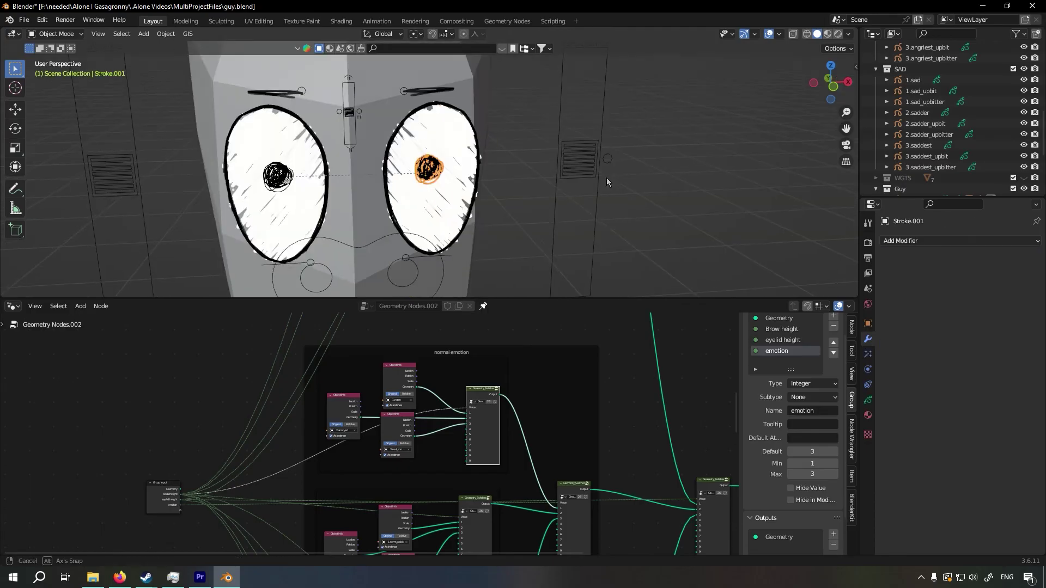
Enter Pose Mode on the character's face armature and test moving the Brow.L bone
click(591, 165)
middle_drag(606, 177, 632, 185)
scroll(599, 174, down, 4)
scroll(631, 185, up, 2)
key(ctrl+Tab)
scroll(632, 185, up, 3)
scroll(420, 155, down, 3)
middle_drag(421, 155, 463, 163)
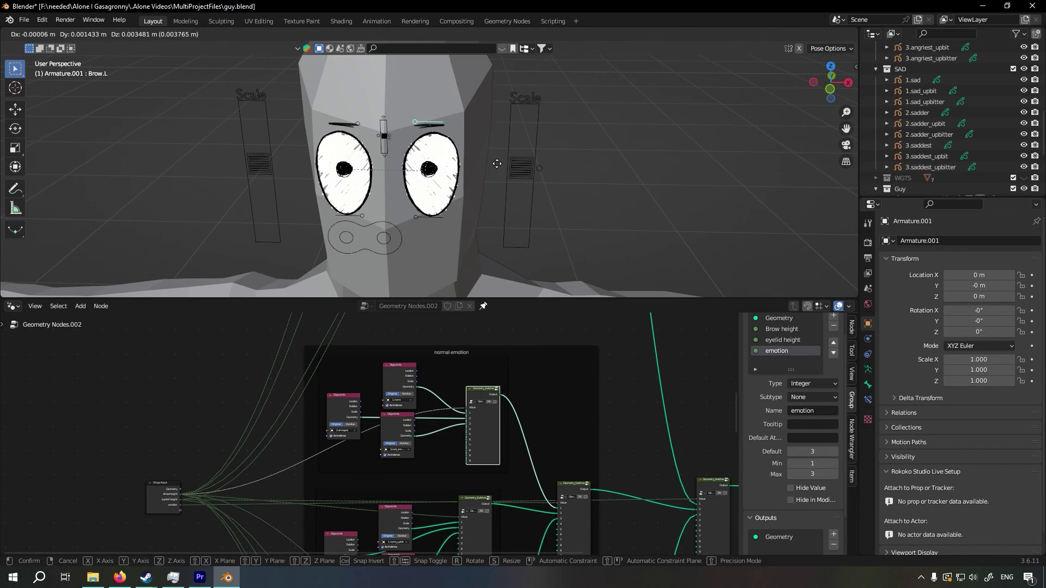
key(g)
right_click(509, 207)
Test the Scale.R bone beside the face by moving it upward, then cancel the move
click(521, 168)
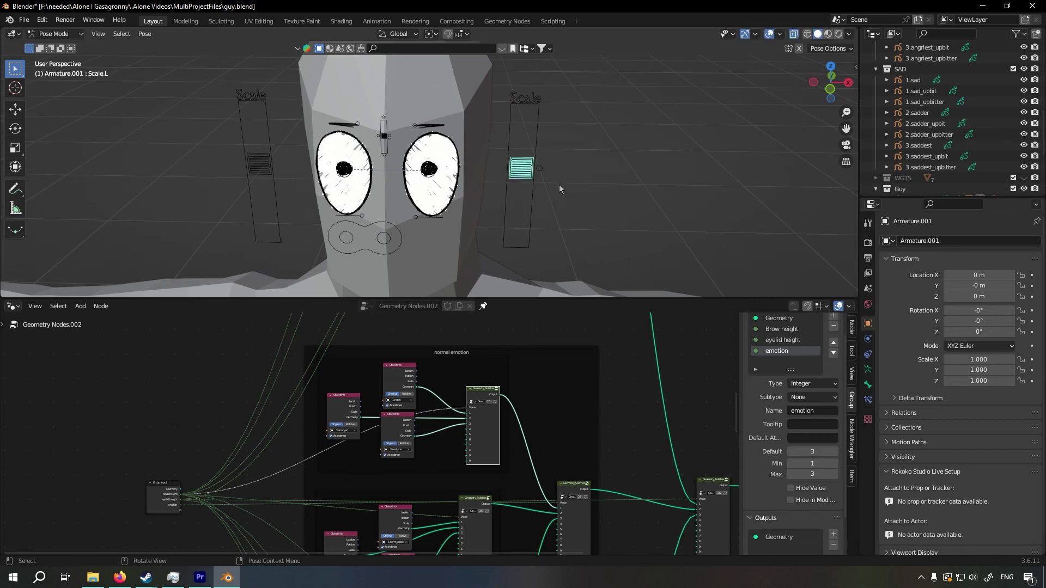
click(261, 170)
key(g)
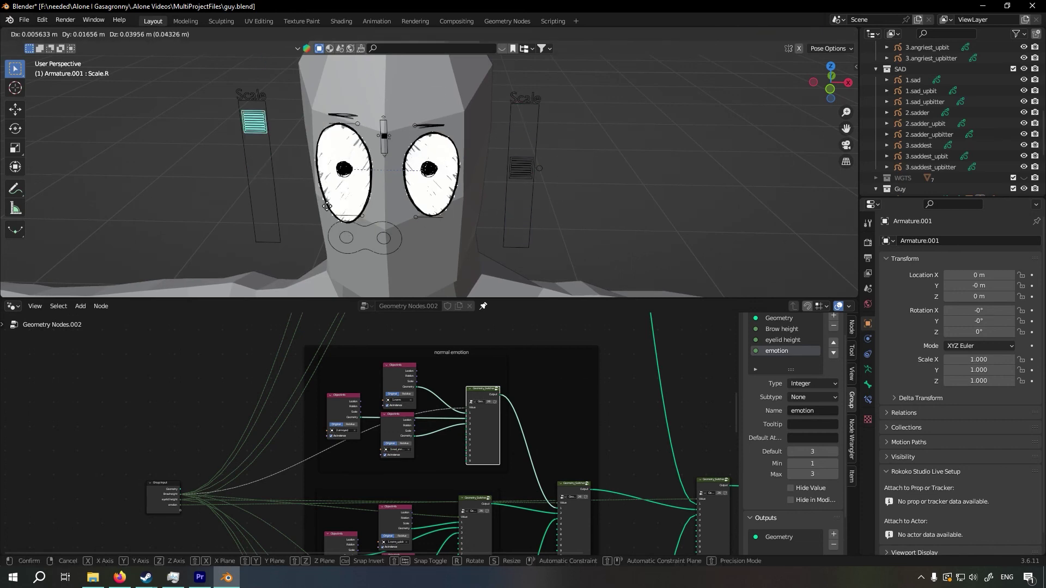
right_click(388, 202)
Return to Object Mode and inspect the driver on the EYE_LEFT object's Z scale
key(ctrl+Tab)
click(440, 207)
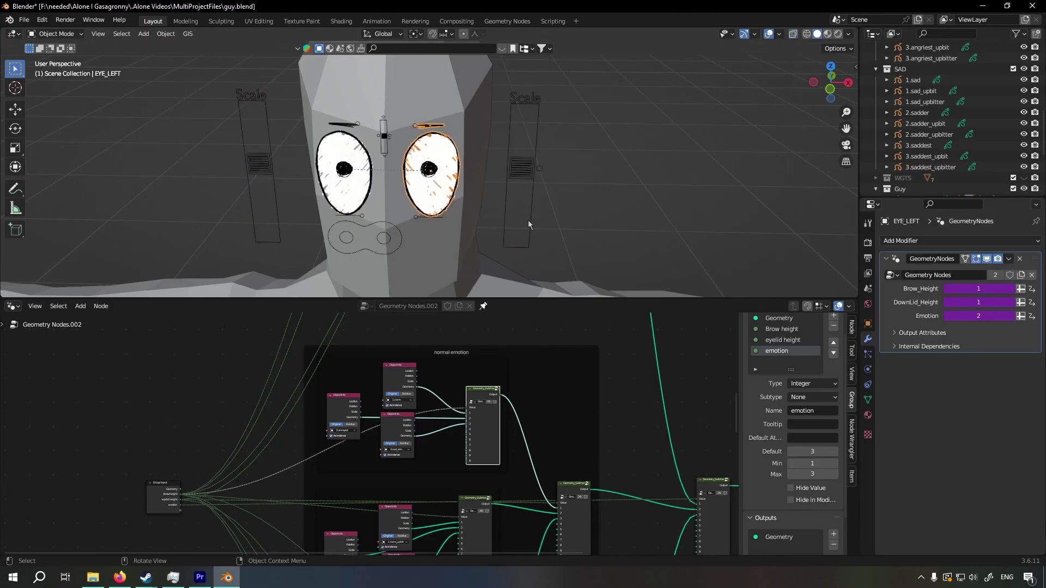
click(868, 324)
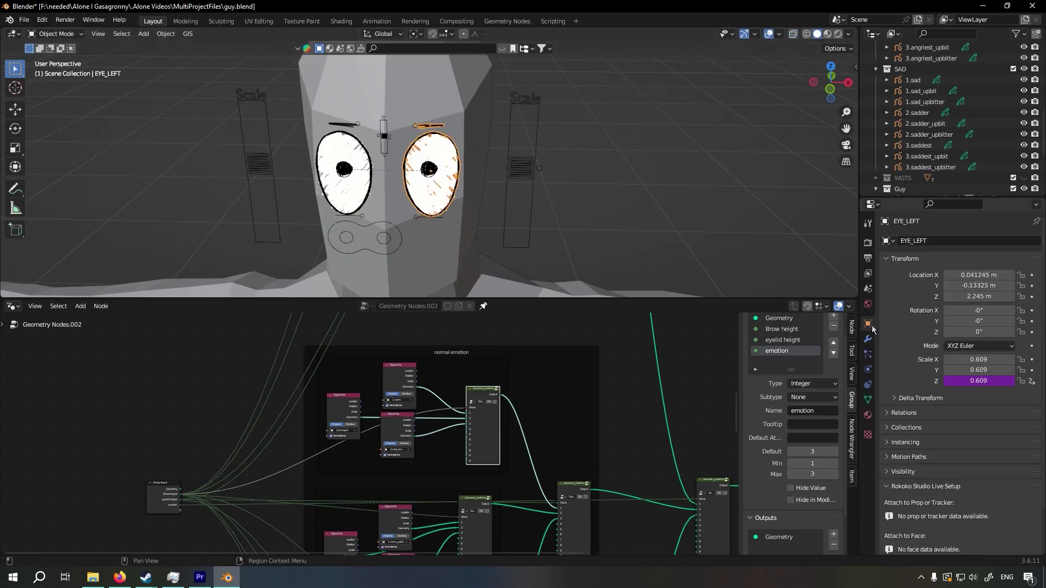
right_click(978, 381)
click(967, 407)
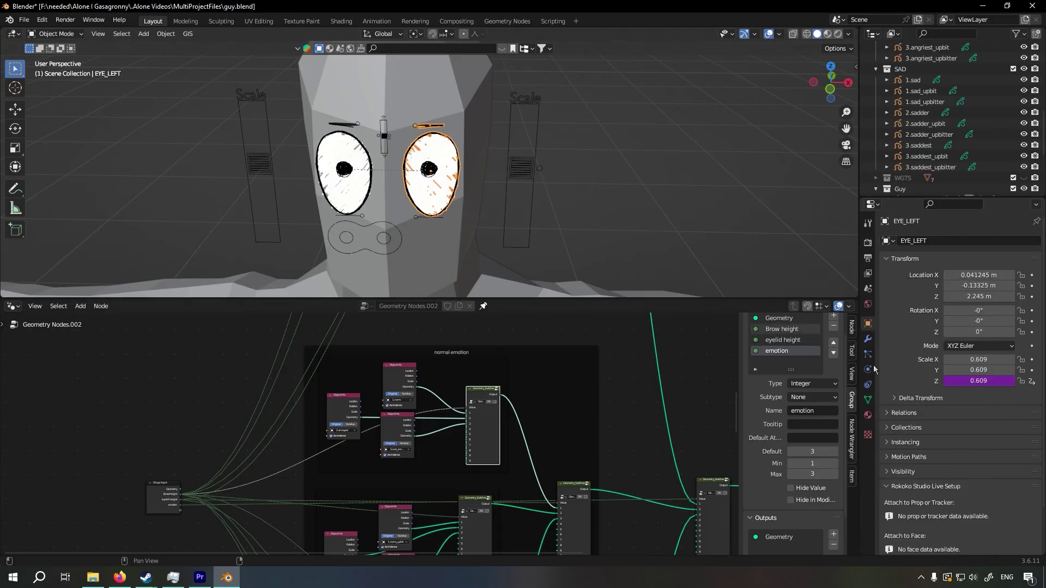
Test the Scale.L bone beside the face by moving it upward in Pose Mode
middle_drag(569, 173, 551, 162)
click(518, 176)
click(521, 176)
key(ctrl+Tab)
click(524, 175)
key(g)
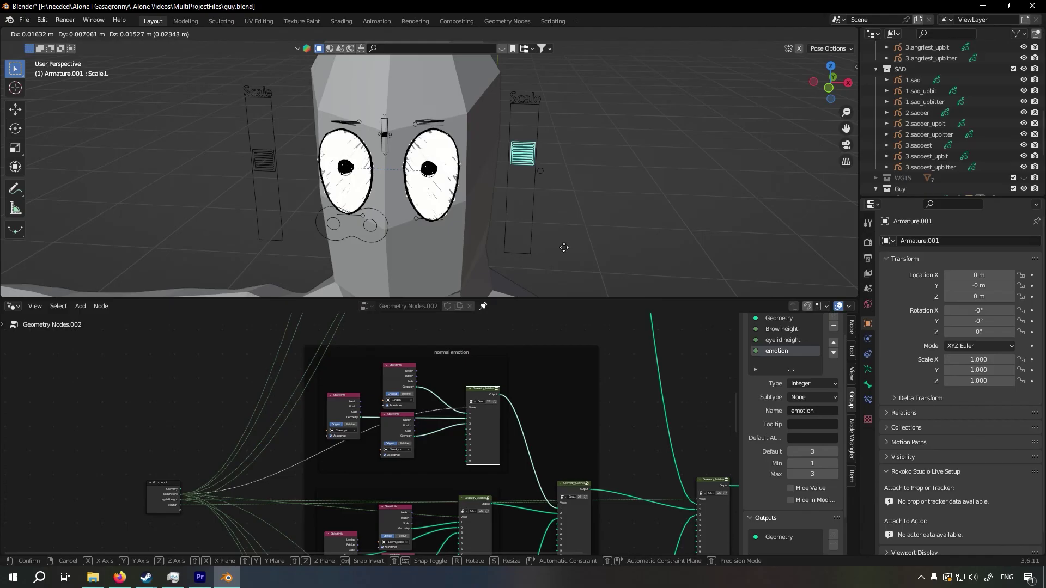
click(563, 207)
Try moving the Scale.L bone along Z in Edit Mode, and return to Object Mode
key(Tab)
middle_drag(606, 185, 616, 187)
key(g)
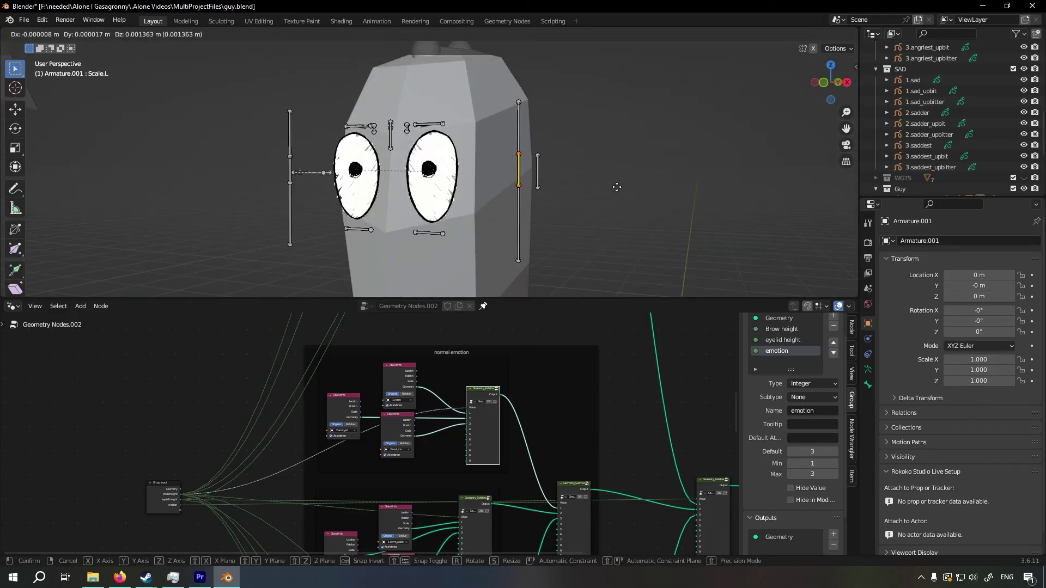
key(z)
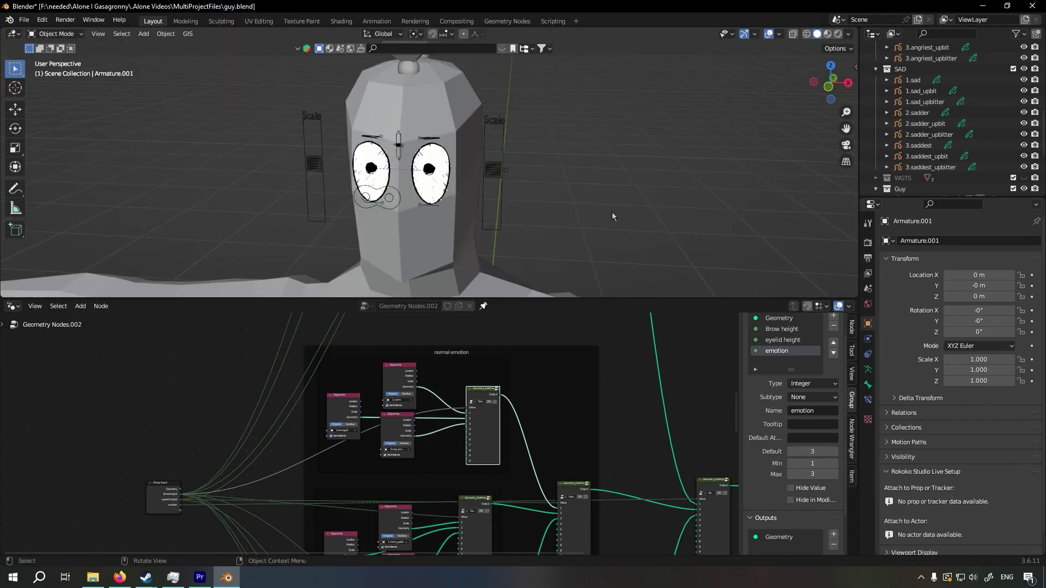
mouse_move(612, 212)
middle_down()
mouse_move(620, 185)
mouse_move(546, 194)
mouse_move(607, 200)
middle_up()
scroll(546, 194, up, 4)
click(545, 193)
scroll(606, 199, down, 1)
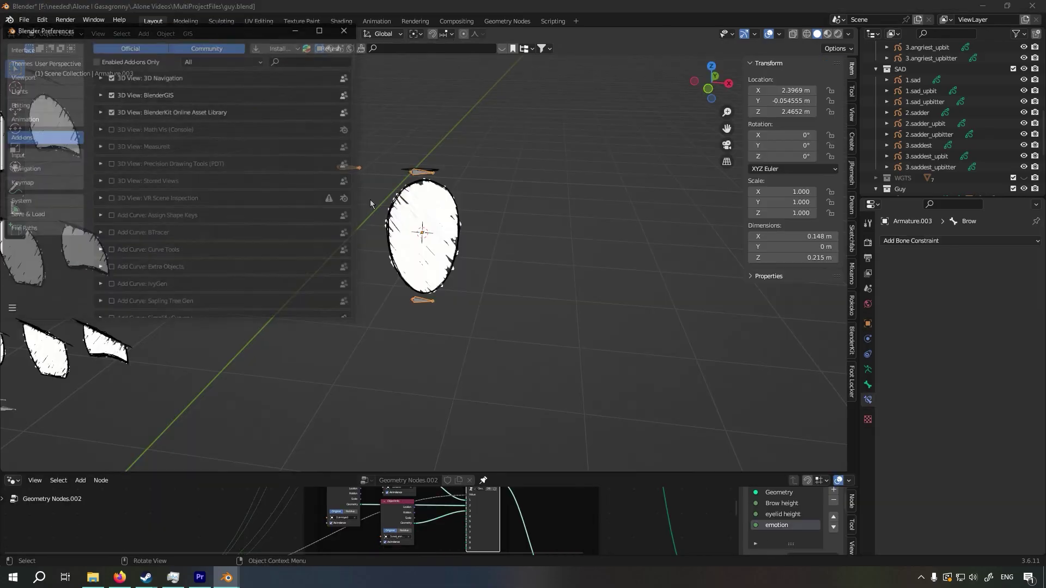
Search the add-ons for "bone", try the Line widget shape on the Brow bone, and undo it
text(bone)
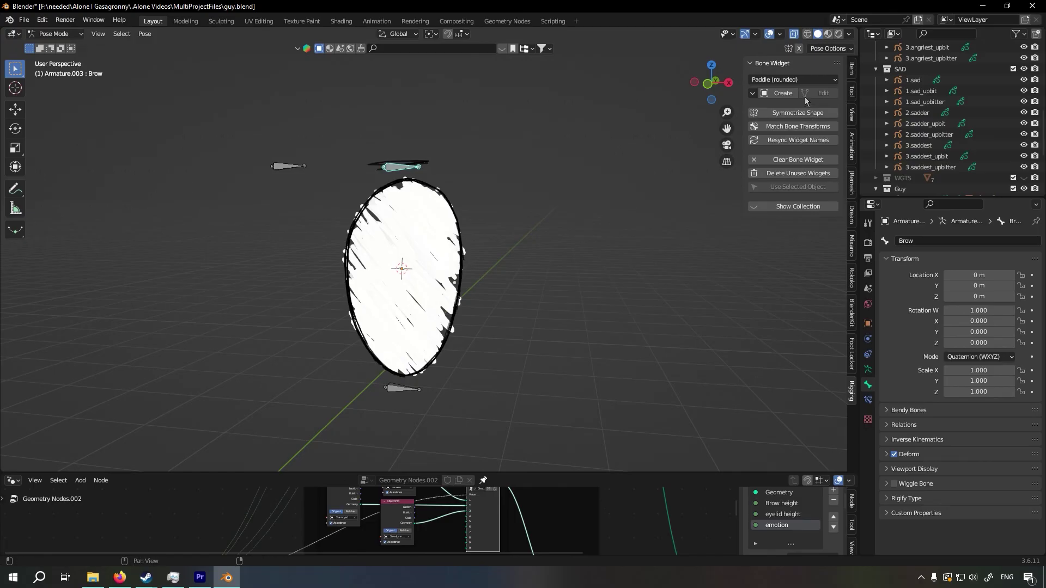
click(795, 80)
click(761, 164)
click(782, 79)
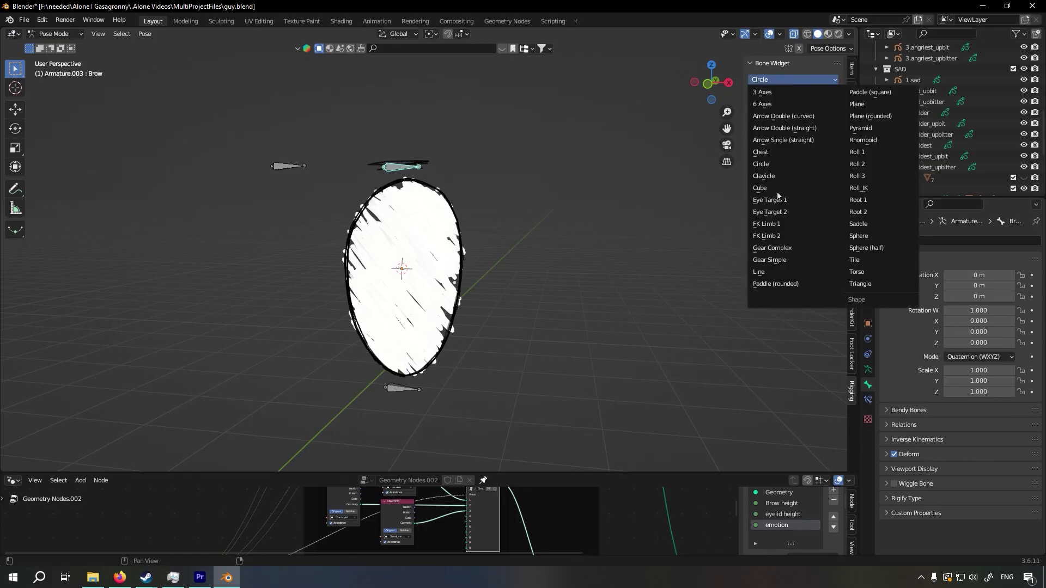
click(775, 271)
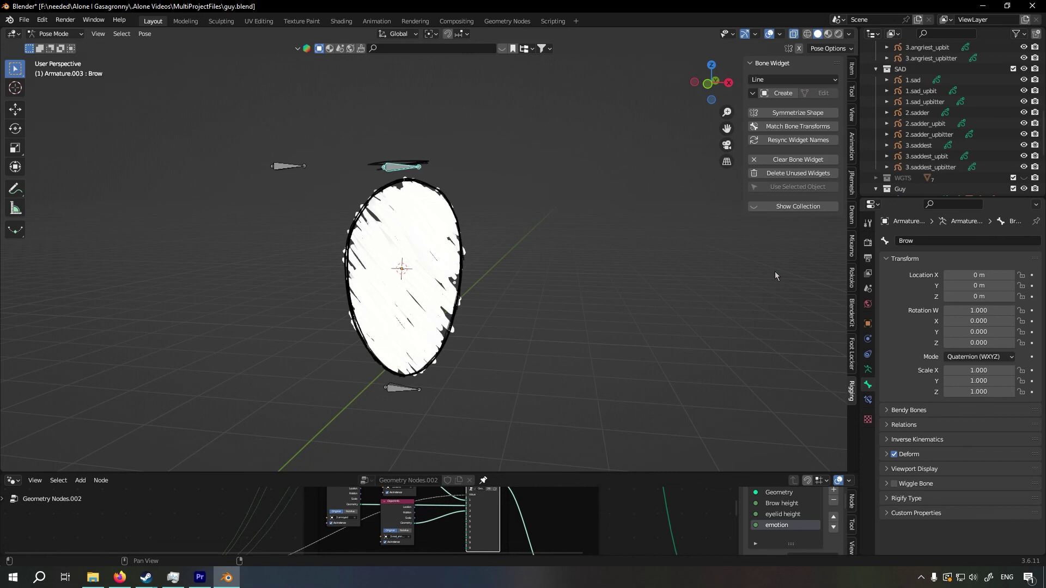
middle_drag(775, 271, 795, 91)
click(786, 96)
middle_drag(554, 243, 586, 219)
scroll(604, 217, up, 3)
key(ctrl+z)
Try the Chest widget shape on the Brow bone
click(793, 80)
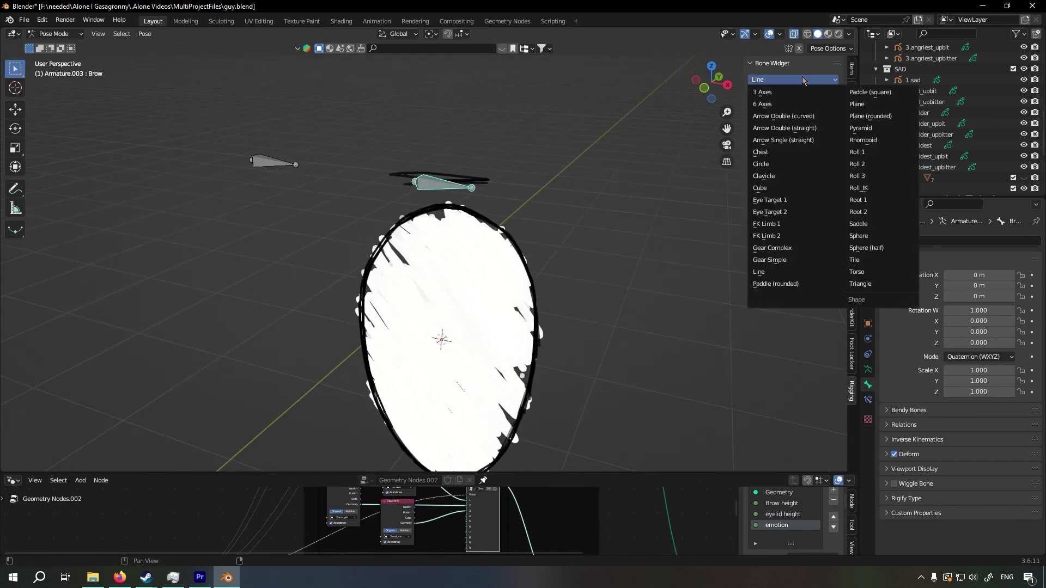
click(771, 152)
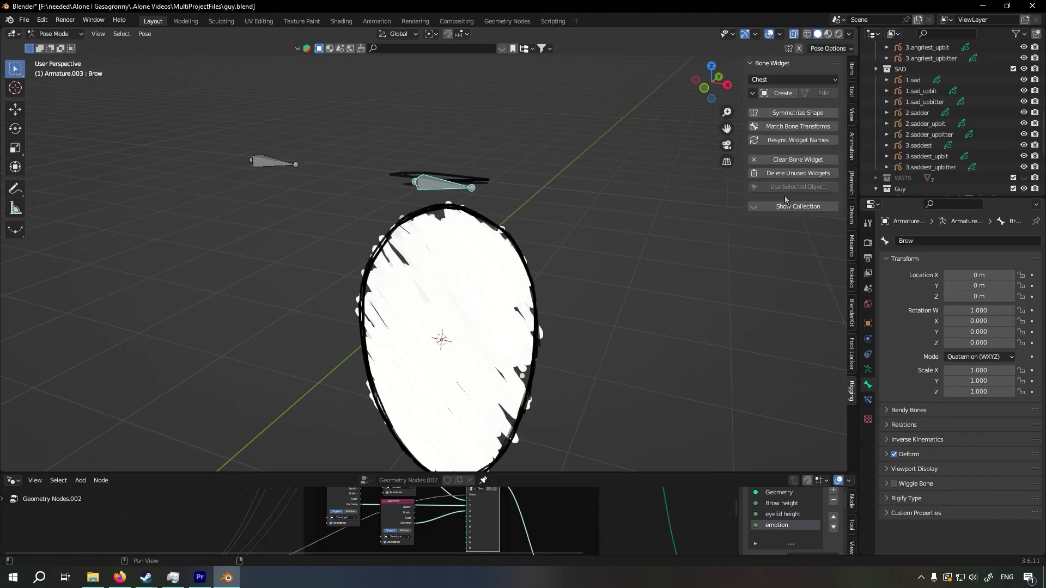
click(783, 93)
Return to Object Mode and add a mesh circle with 6 vertices
key(ctrl+Tab)
scroll(538, 251, down, 6)
key(shift+a)
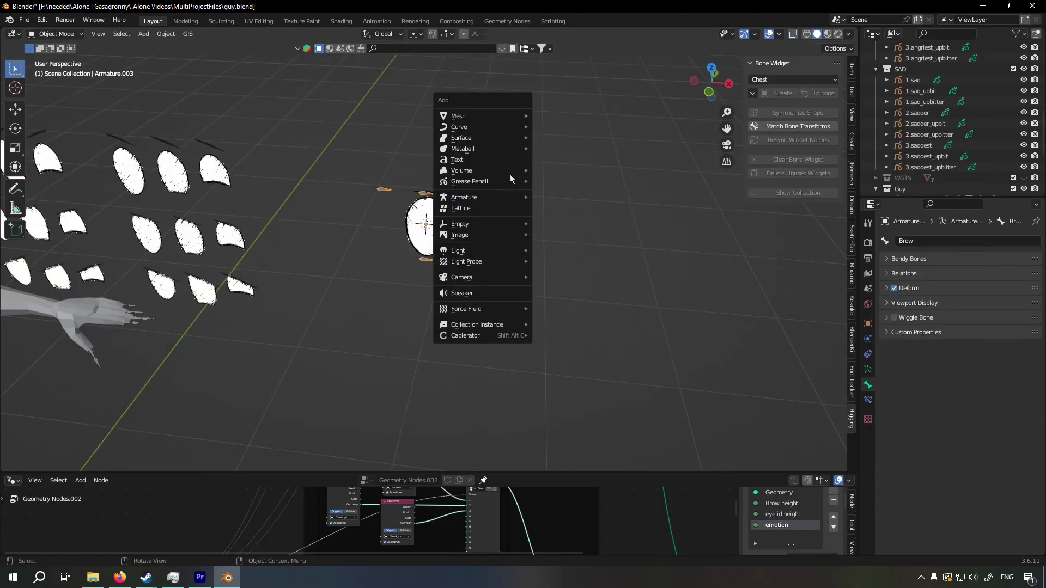
click(556, 137)
scroll(555, 138, down, 6)
click(138, 343)
text(6)
key(Return)
Scale two opposite vertices of the circle inward to form a bow-tie outline, and apply the object's scale
key(Tab)
click(443, 165)
shift+click(403, 372)
key(s)
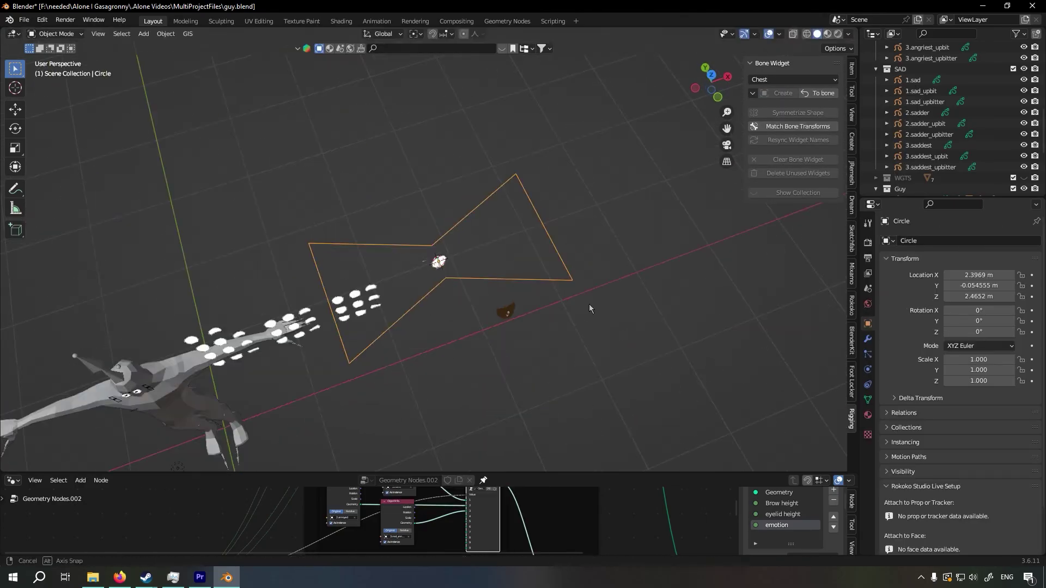
click(491, 285)
key(ctrl+a)
key(s)
Assign the bow-tie Circle mesh as the Brow bone's custom shape object
middle_drag(455, 357, 456, 322)
scroll(455, 322, up, 10)
click(337, 335)
shift+middle_drag(540, 256, 458, 260)
click(929, 303)
scroll(929, 301, down, 1)
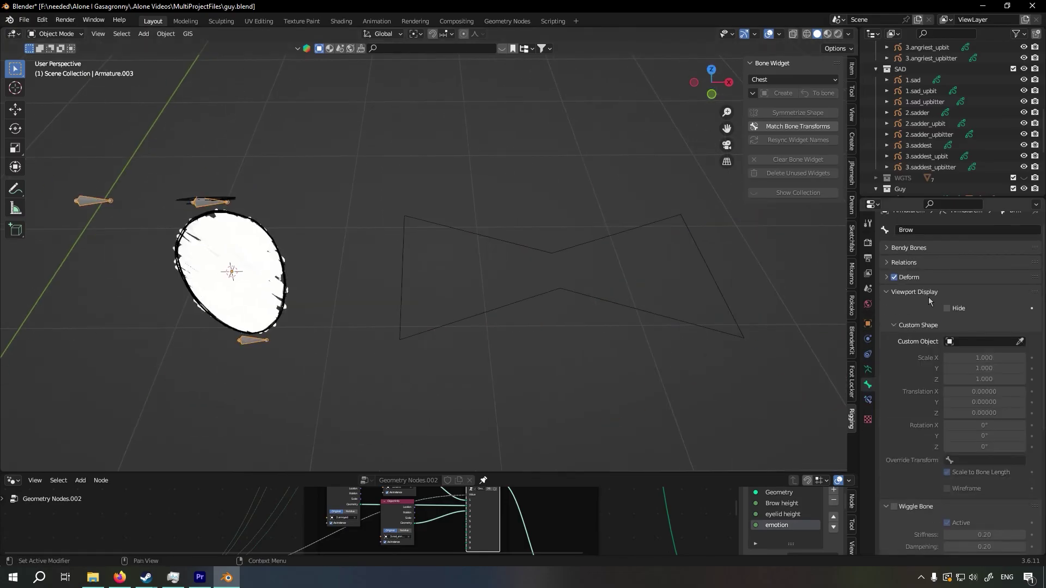
click(1019, 341)
click(234, 256)
middle_drag(294, 229, 413, 233)
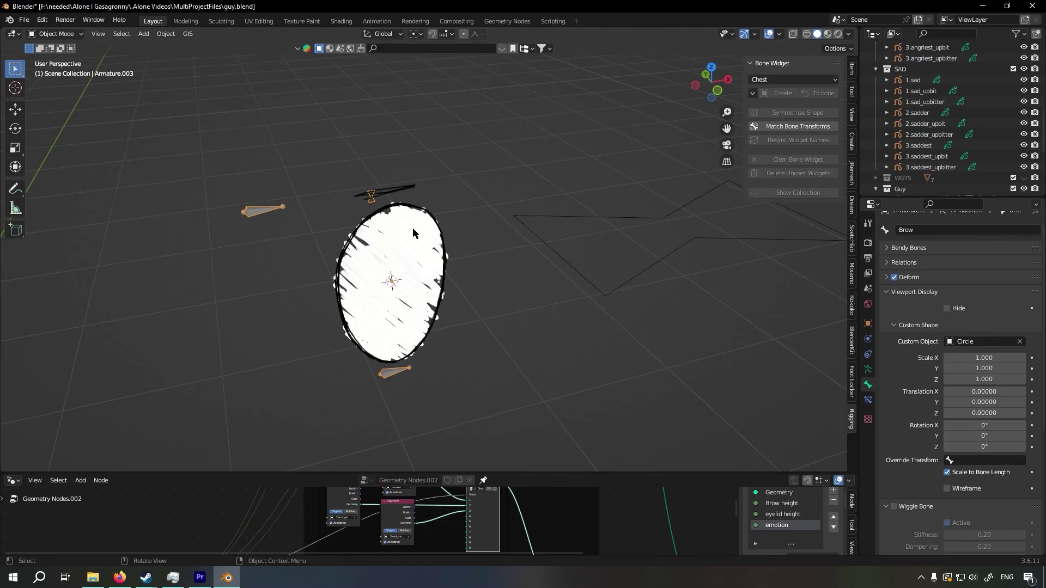
scroll(413, 233, up, 3)
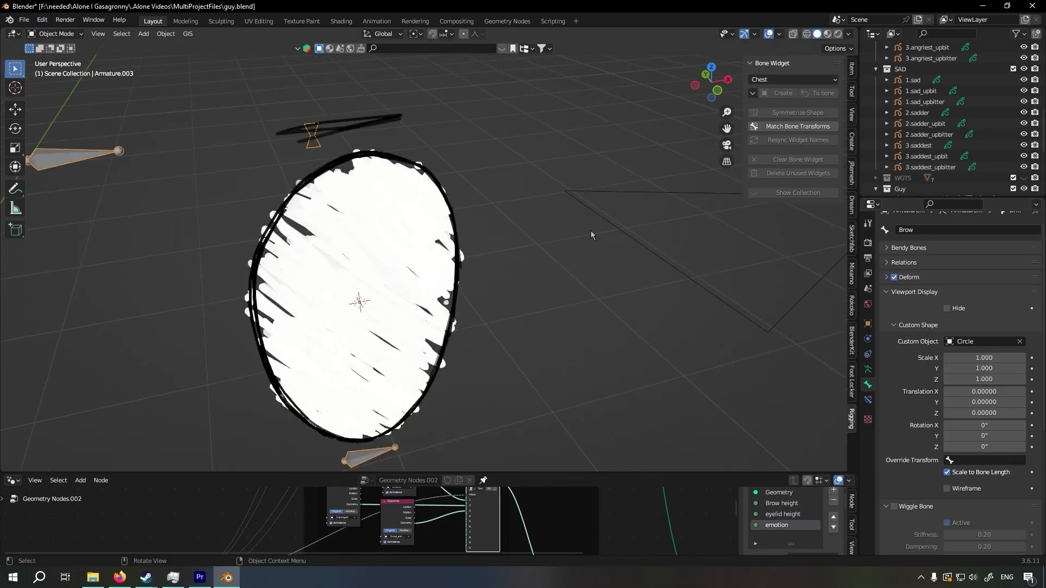
Delete the bow-tie circle object from the scene
scroll(583, 256, down, 3)
click(581, 275)
key(Delete)
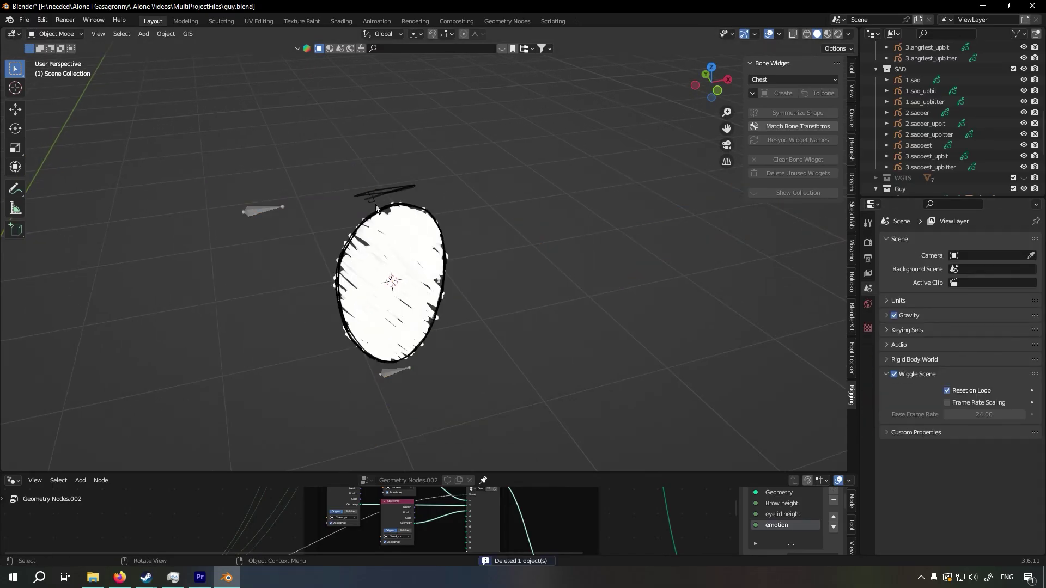
In Pose Mode, set the Brow bone's custom shape to scale 5 on all axes, Y translation 0.022 and Z rotation 90°
click(374, 202)
key(ctrl+Tab)
scroll(983, 382, down, 5)
drag(983, 382, 984, 404)
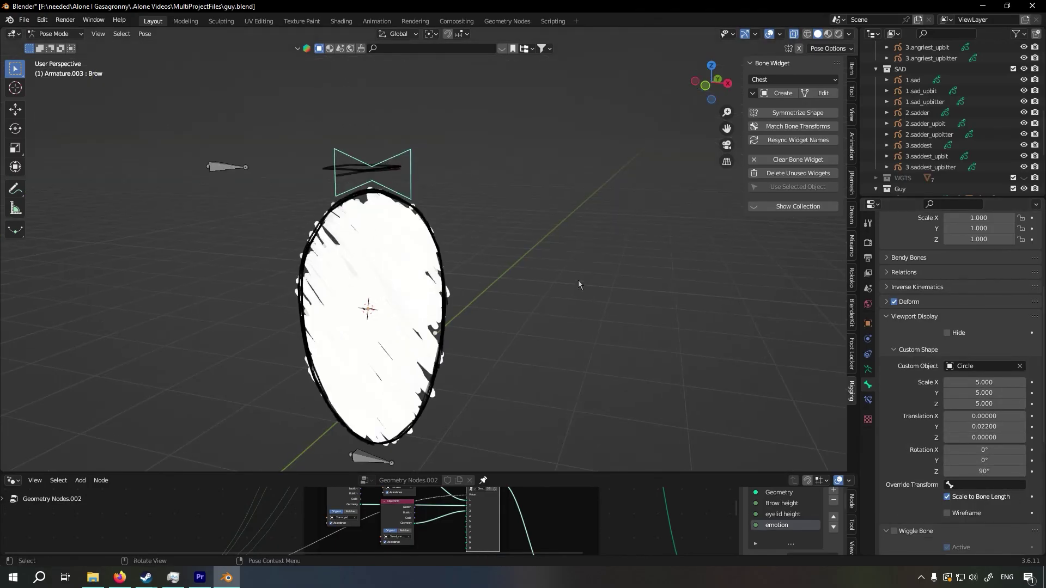
Test moving the Brow bone with its custom shape along global Z, and cancel the move
key(g)
key(z)
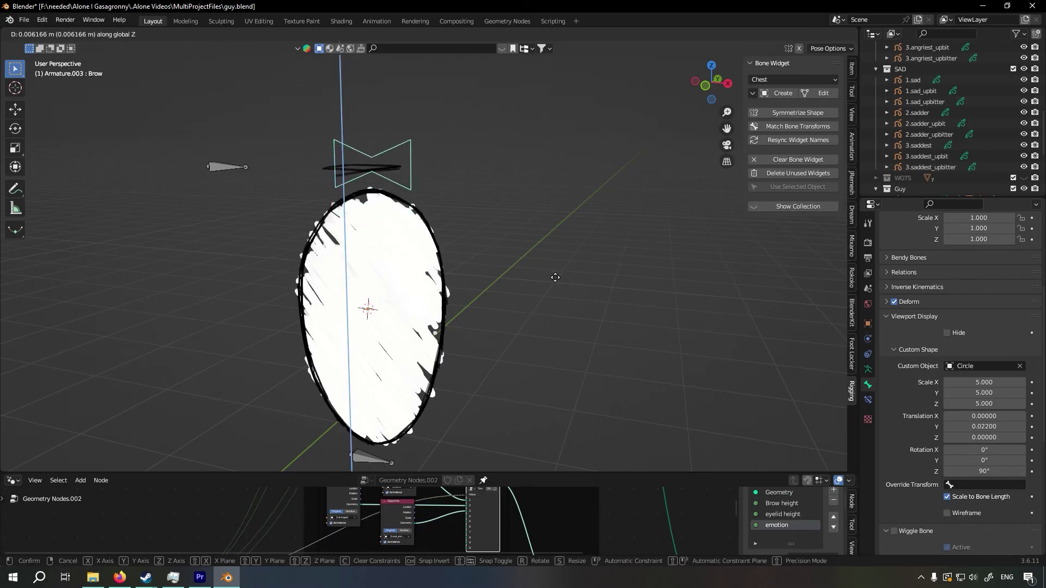
key(Escape)
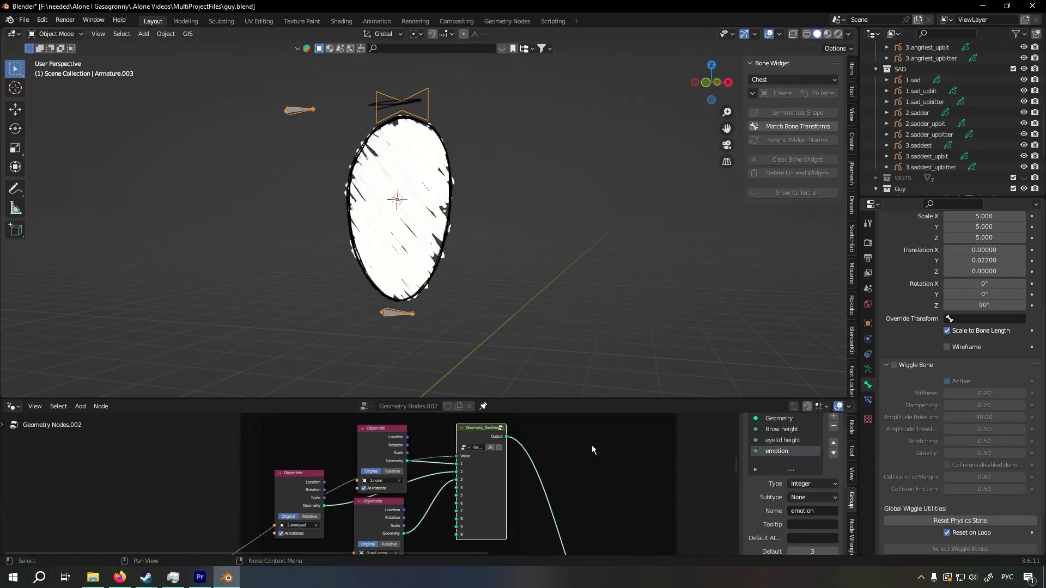
Examine the layout of the whole Geometry Nodes.002 tree, from the group input through the emotion frames to the output
drag(492, 436, 471, 435)
scroll(461, 339, down, 5)
middle_drag(453, 308, 476, 314)
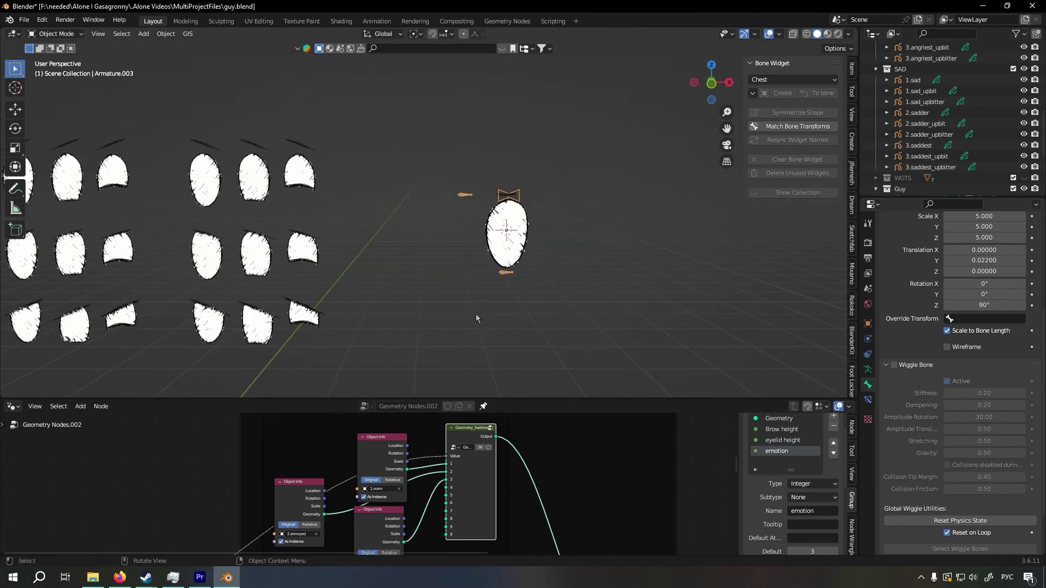
key(KP_Decimal)
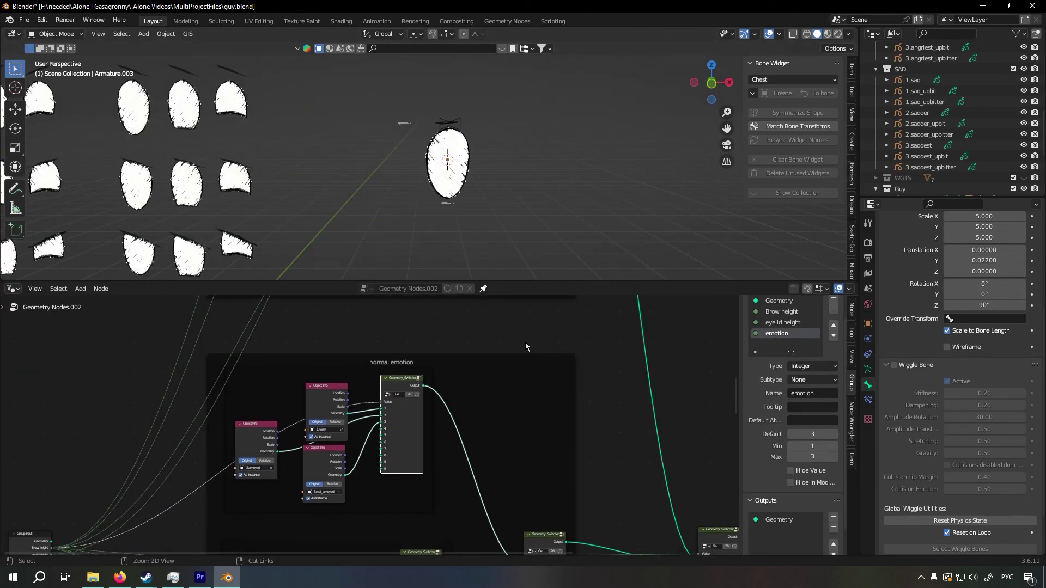
scroll(525, 342, down, 8)
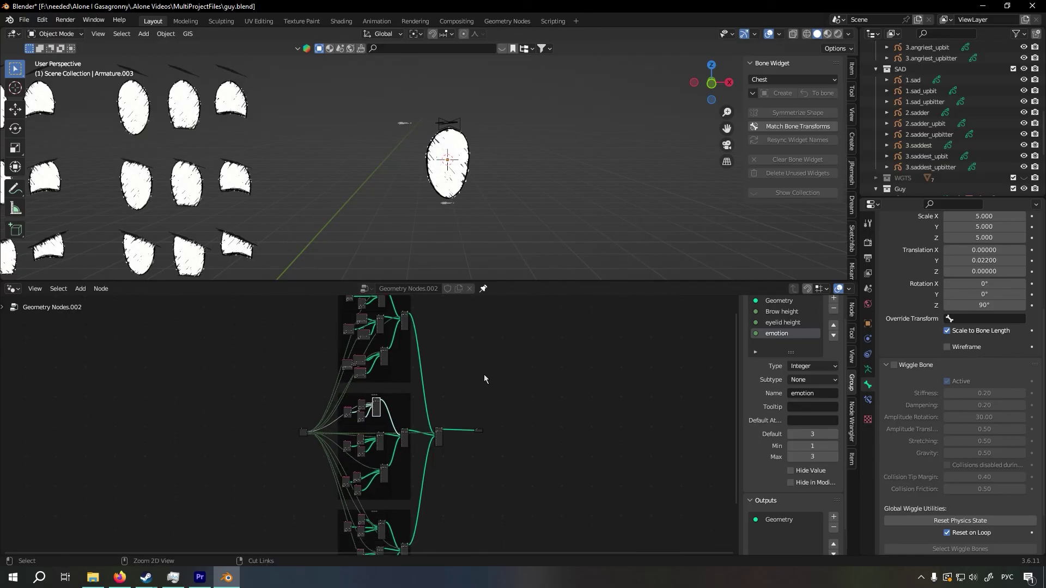
scroll(484, 375, down, 4)
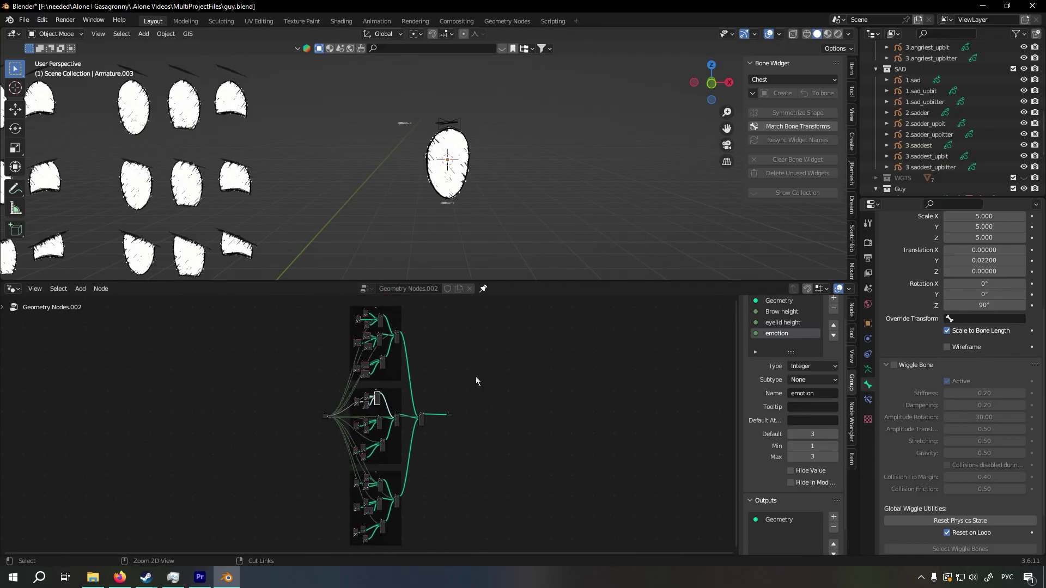
ctrl+middle_drag(476, 377, 471, 388)
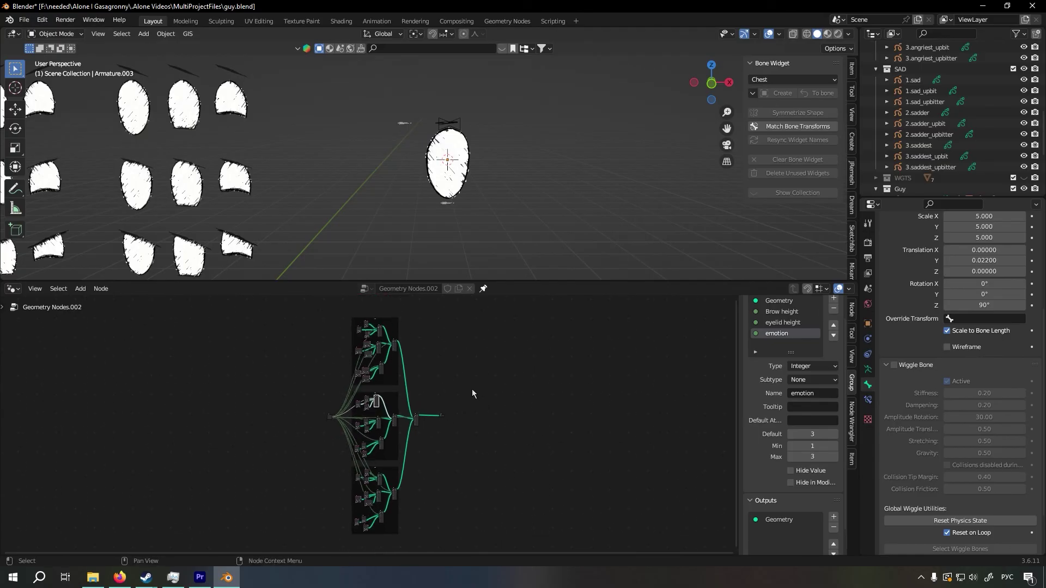
scroll(467, 407, up, 1)
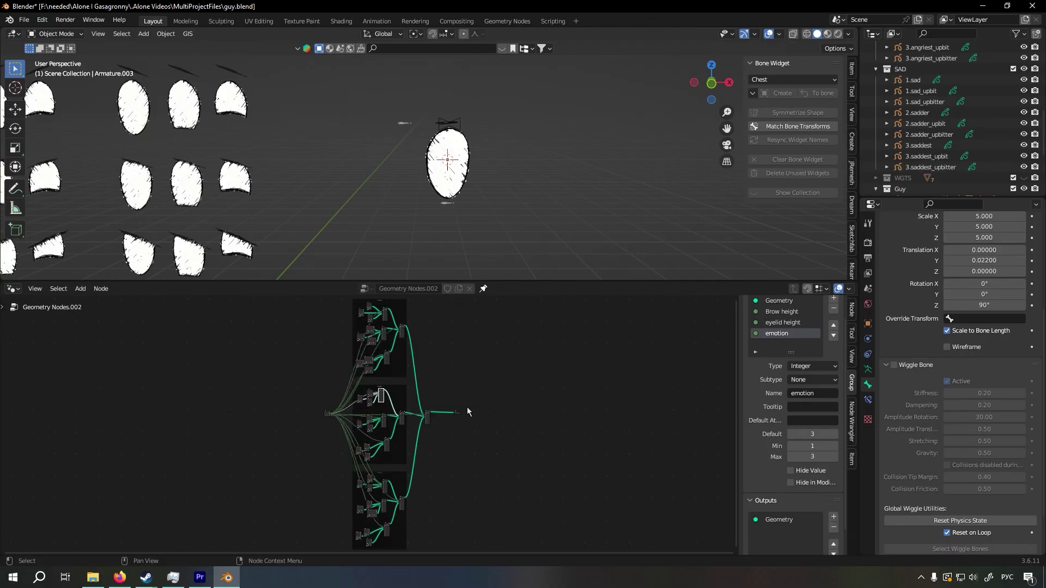
scroll(467, 412, up, 1)
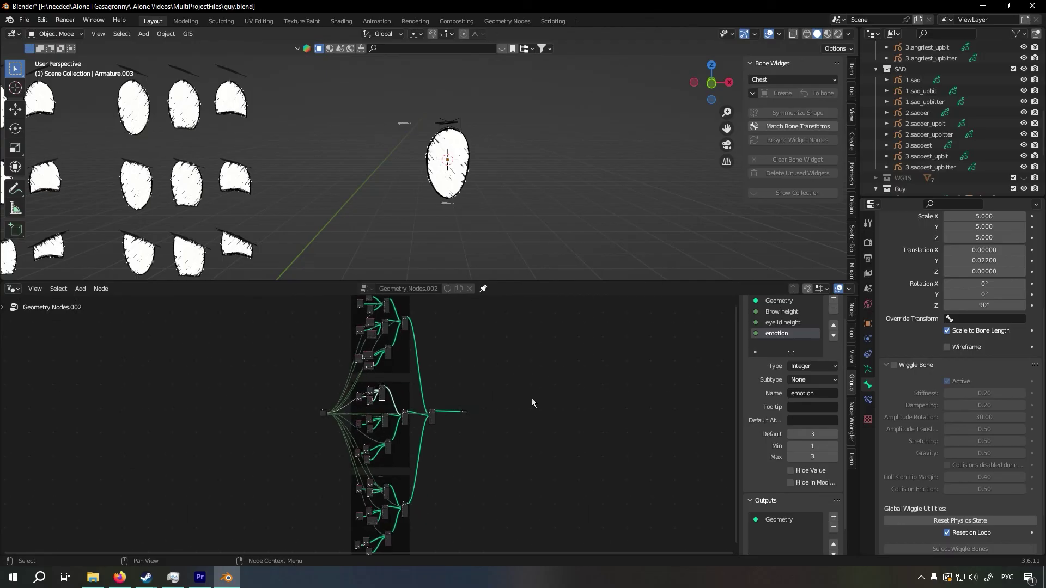